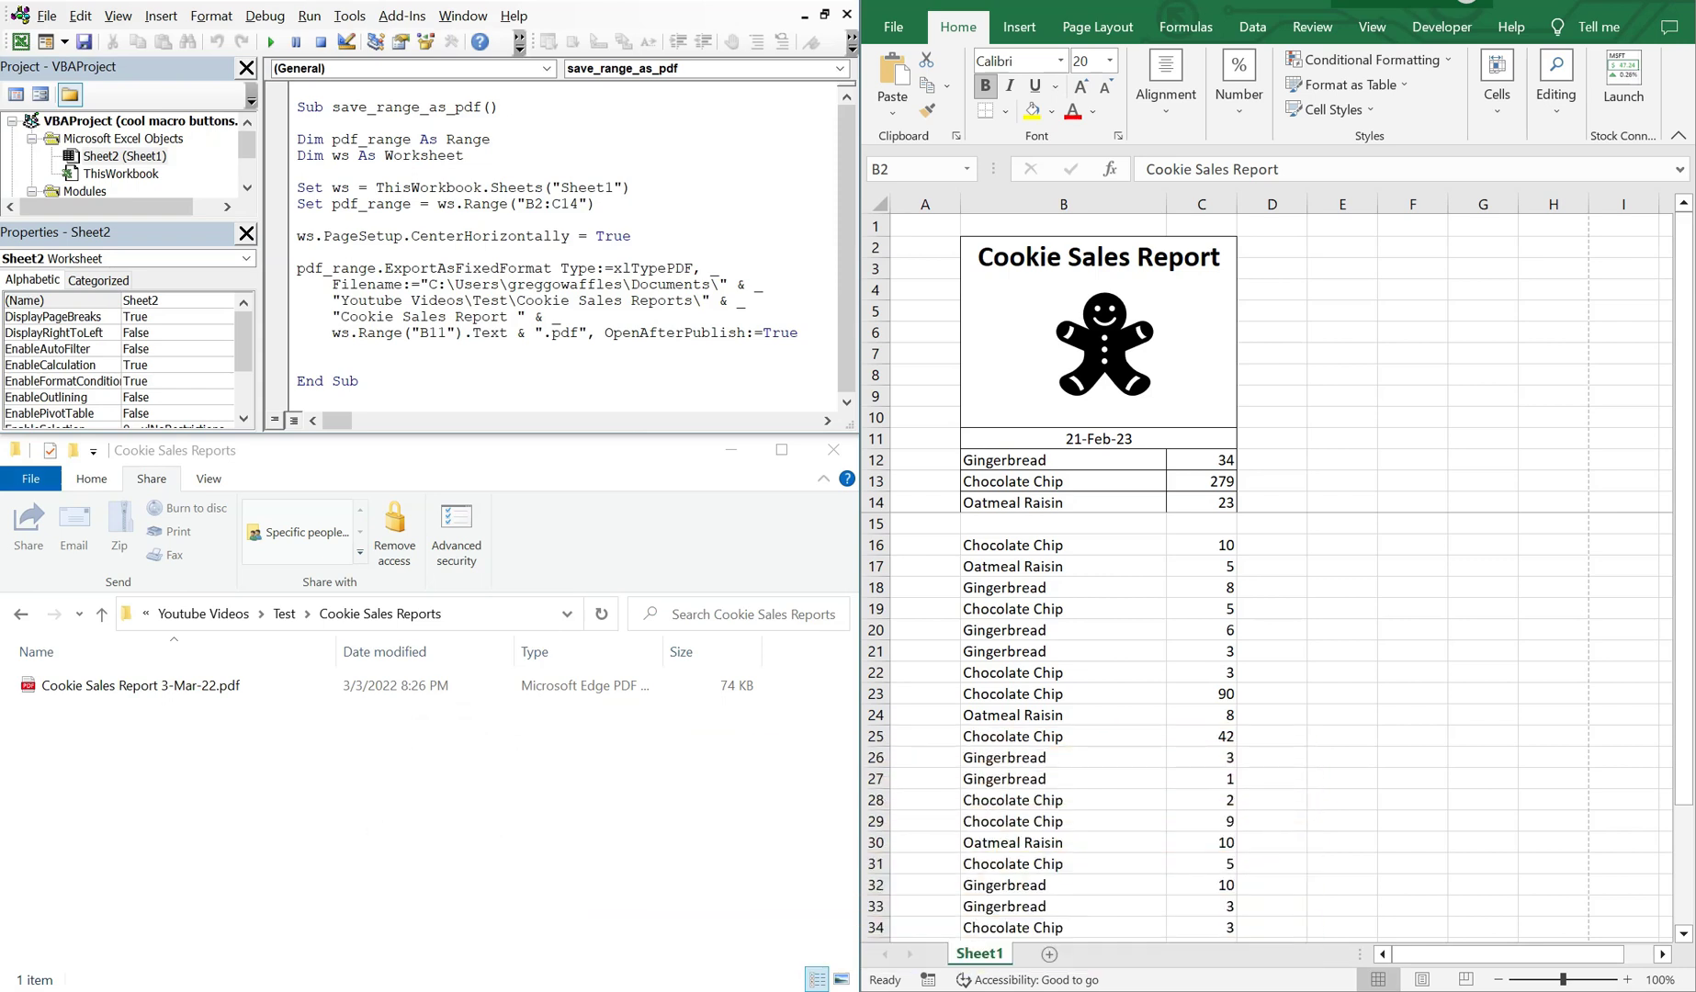
Step: Run the save_range_as_pdf macro from Module1 and close the exported Cookie Sales Report 21-Feb-23 PDF in Edge
left_click(501, 306)
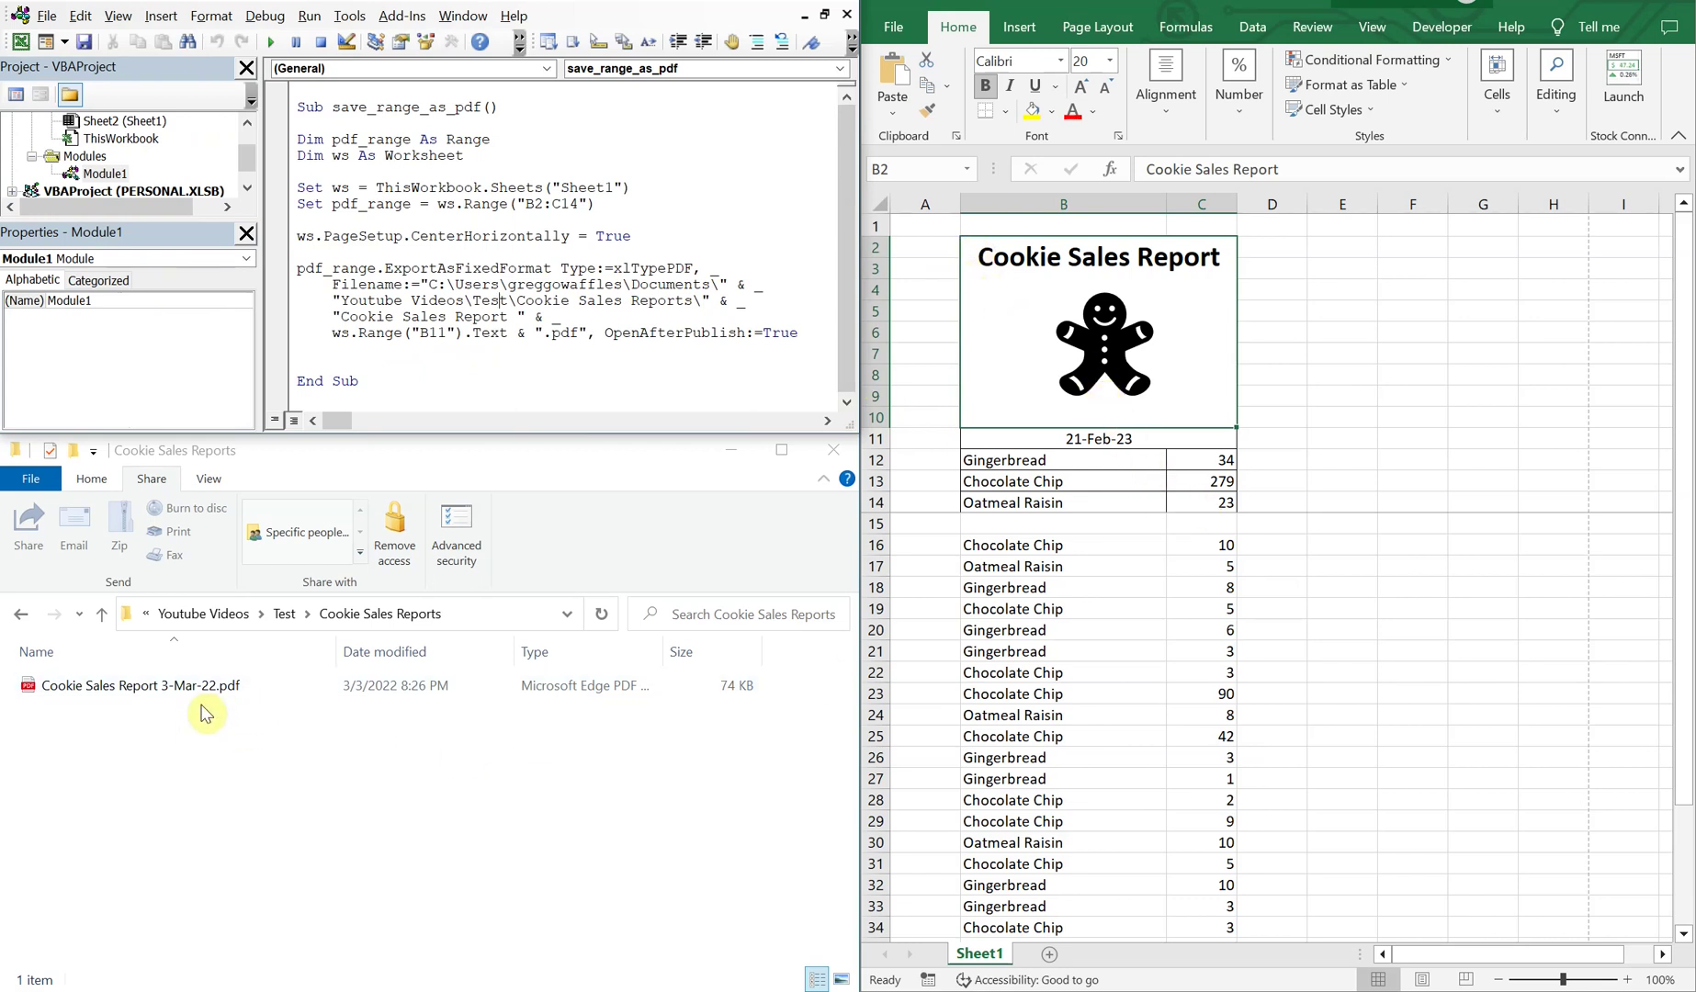
left_click(564, 167)
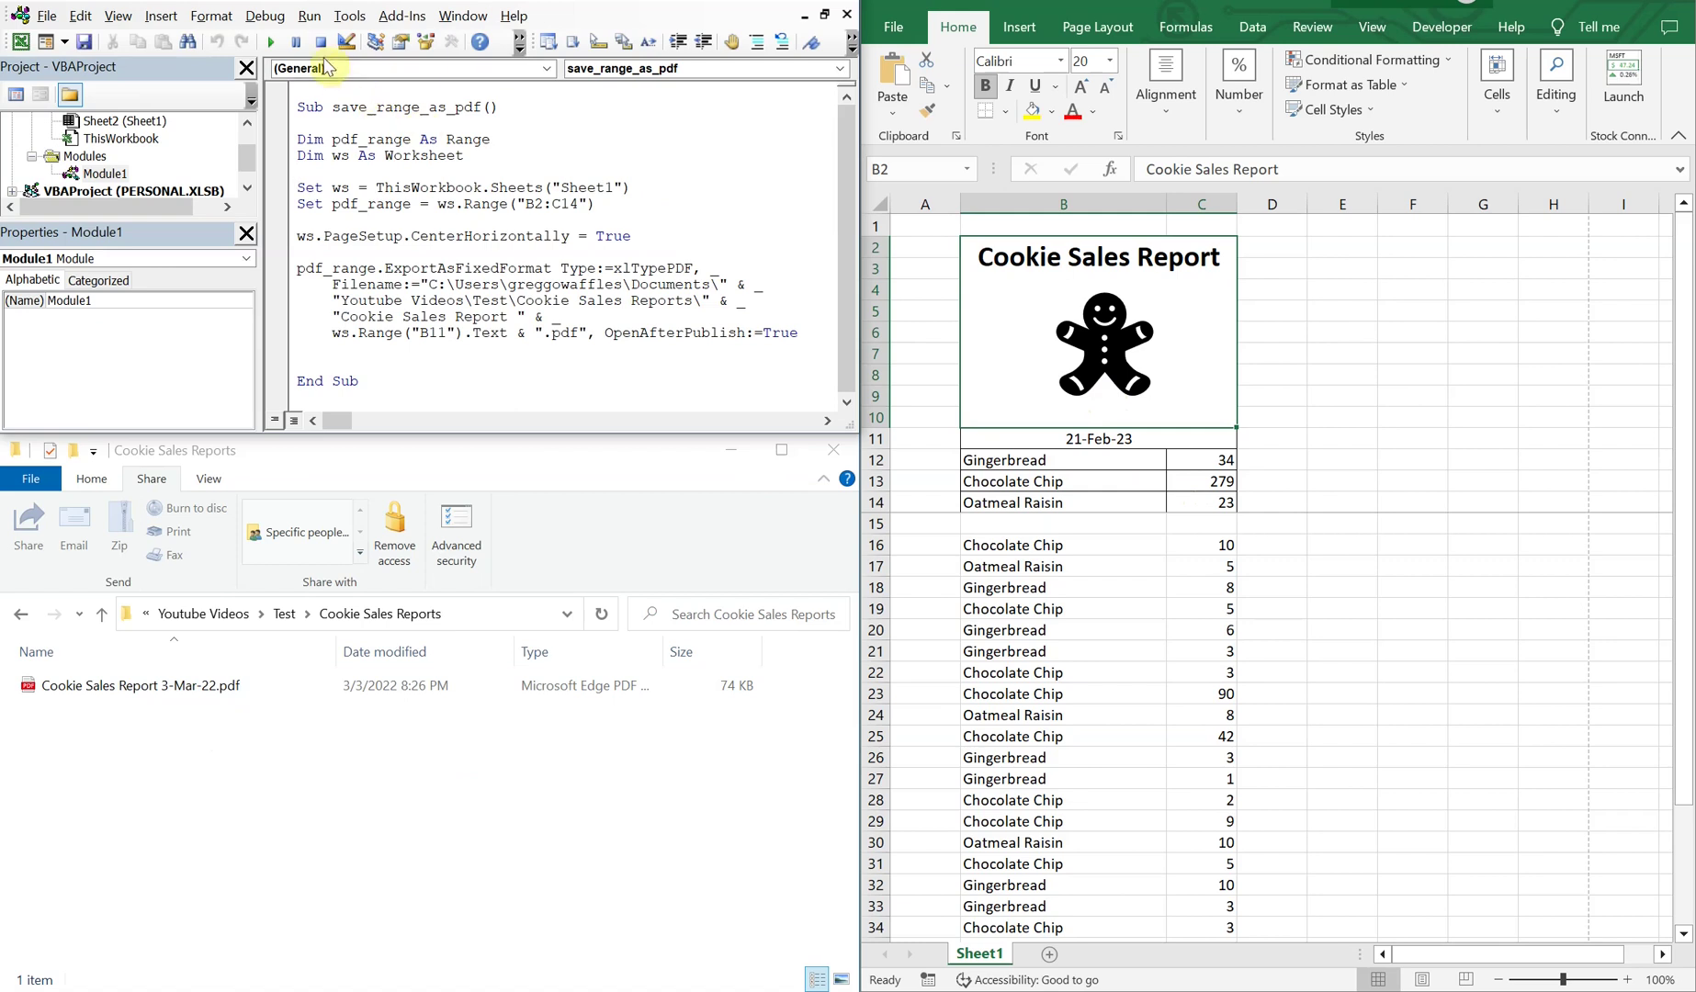
key("F5")
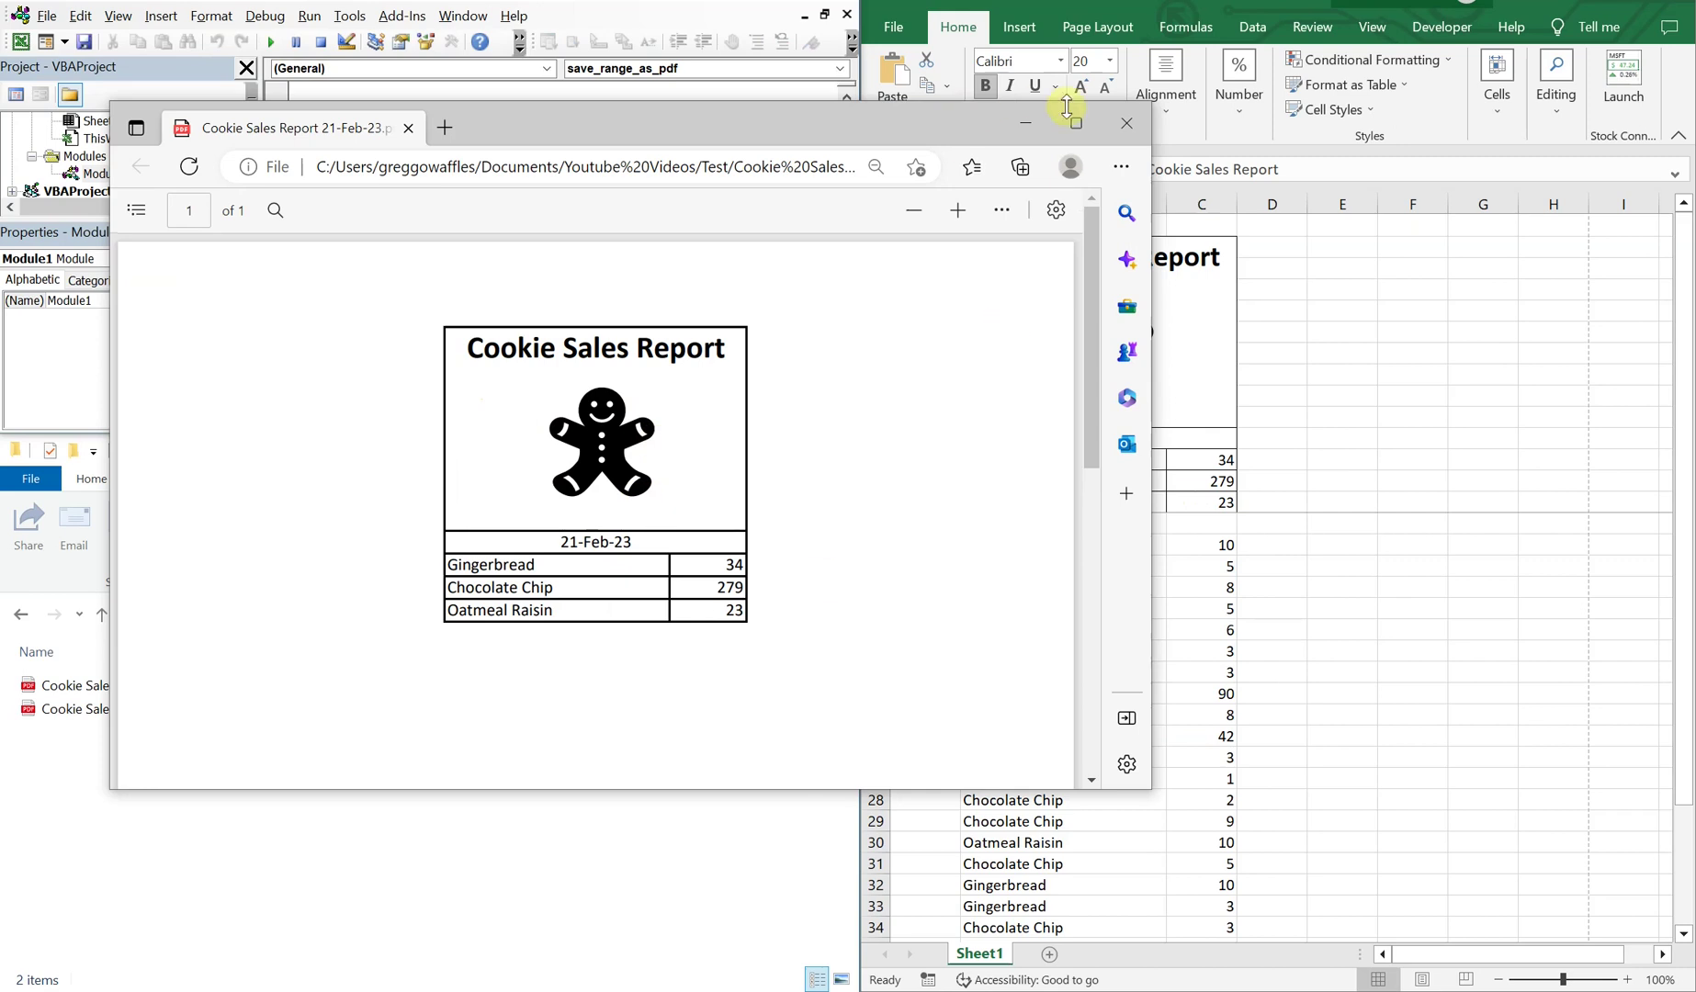
left_click(1130, 129)
Step: Choose Chocolate Chip from the B38 dropdown and enter a sale of 40 in C38
left_click(1038, 668)
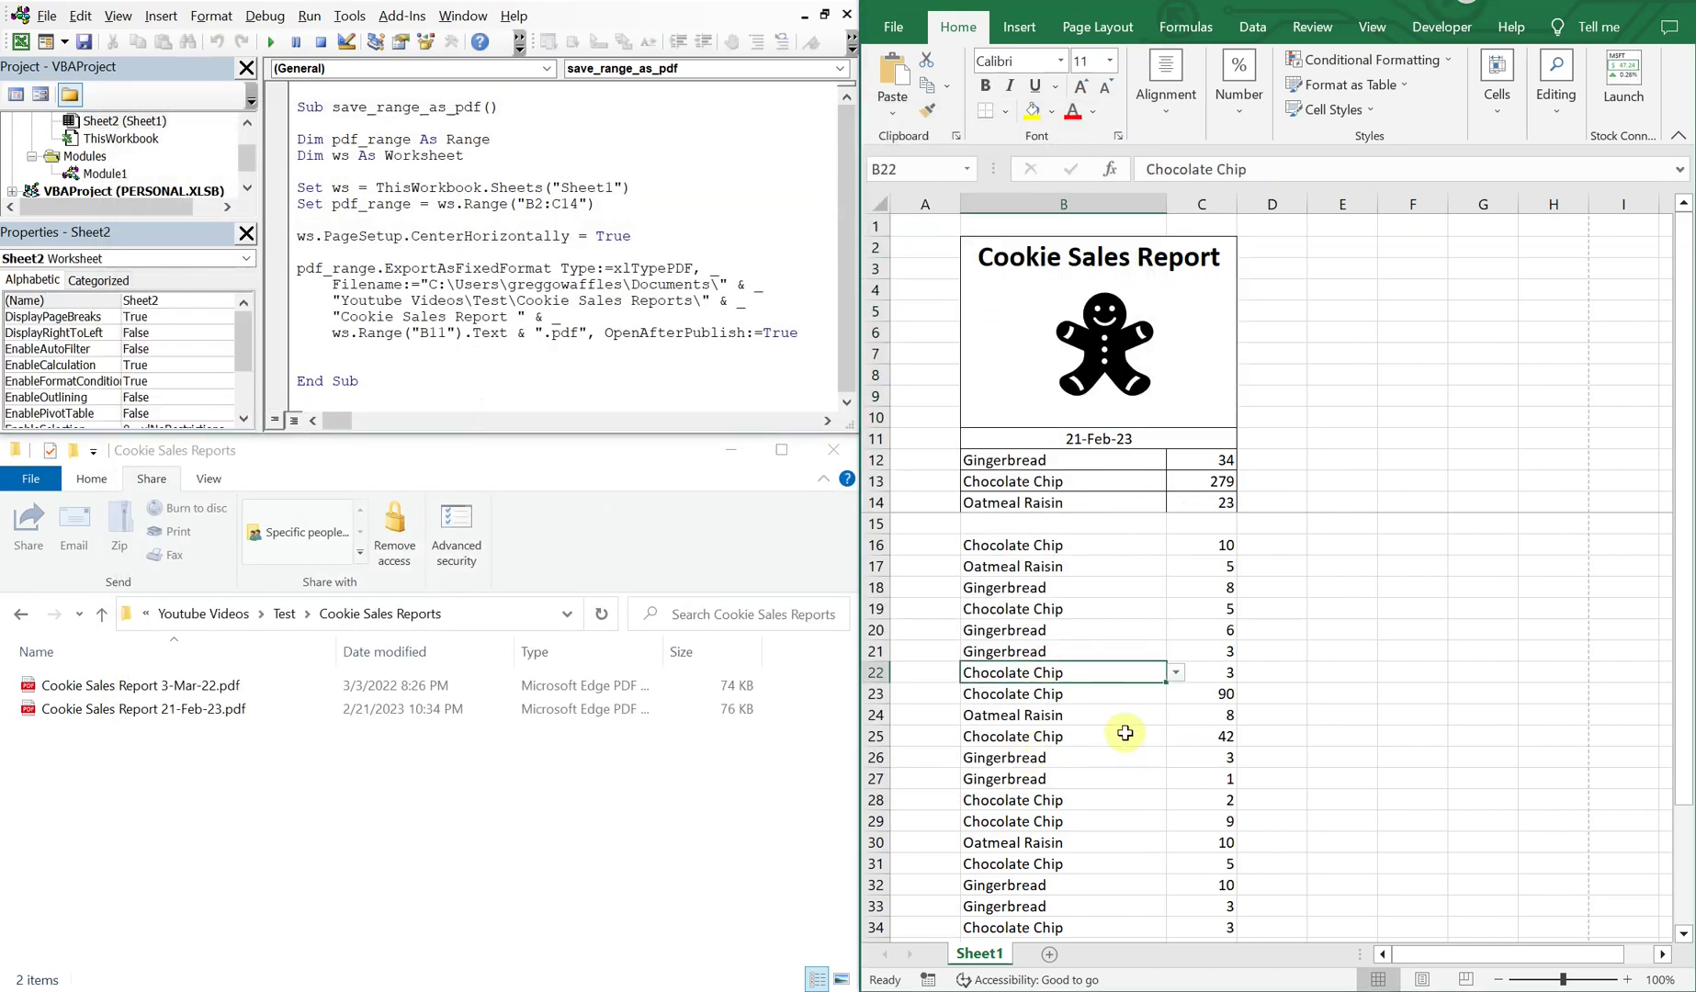
scroll(1121, 735, "down", 3)
left_click(1091, 800)
left_click(1176, 800)
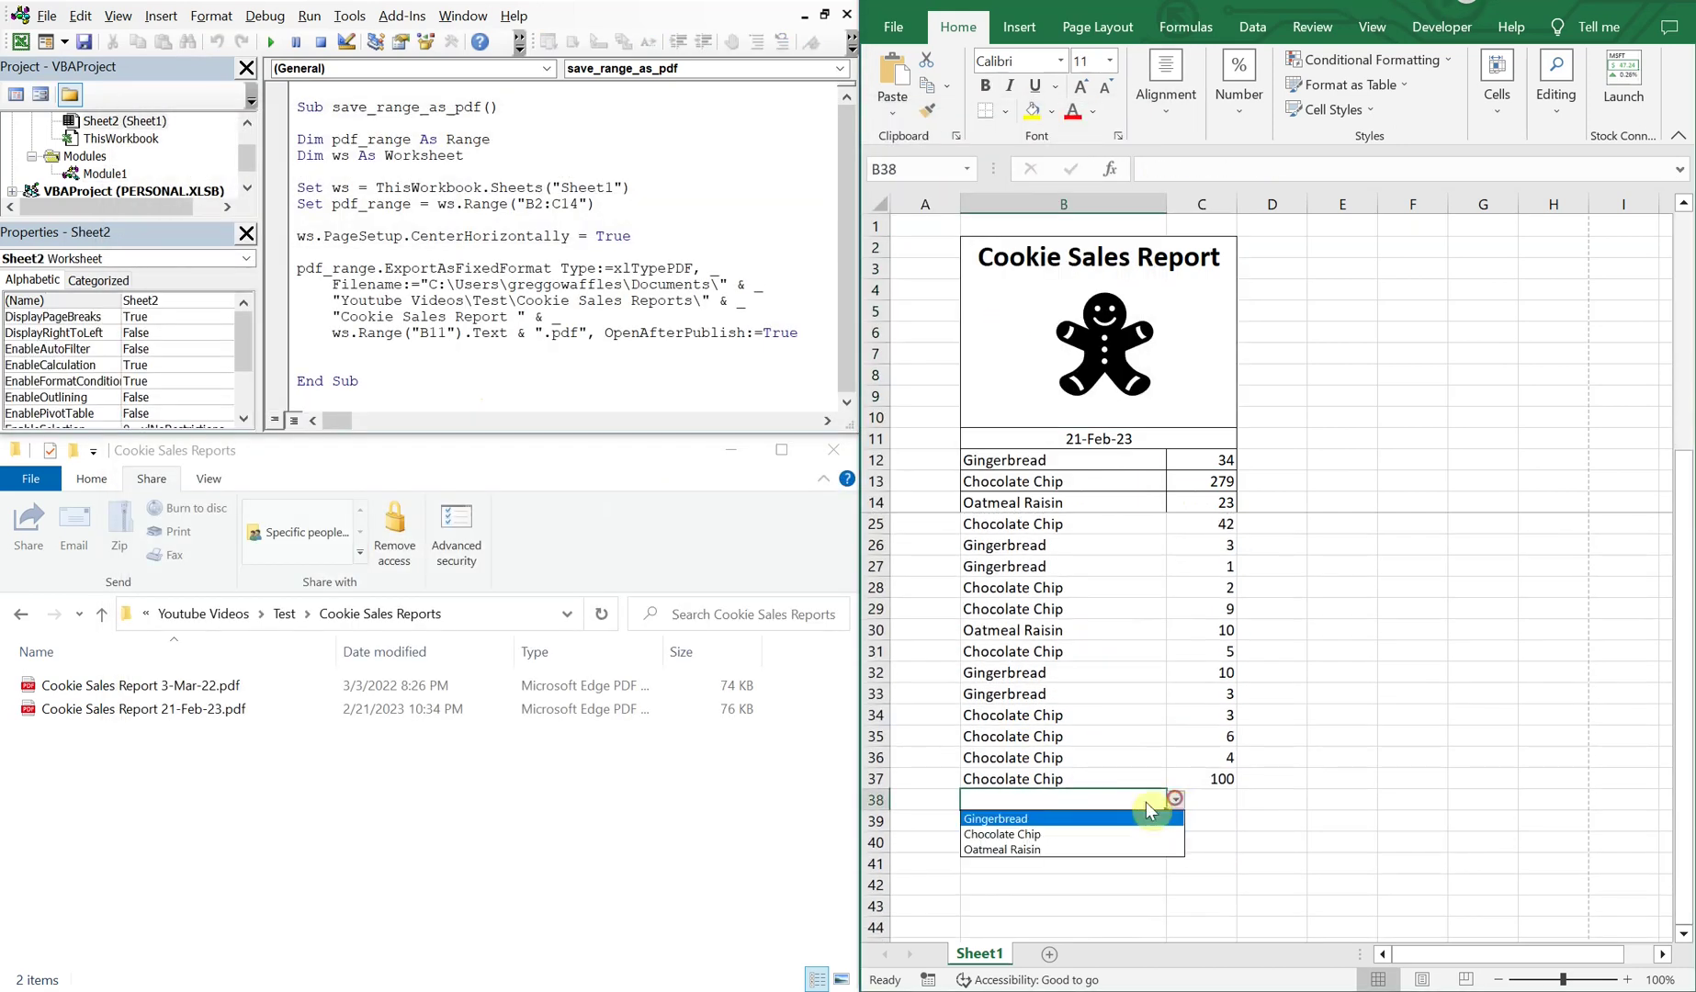
left_click(1065, 835)
left_click(1211, 804)
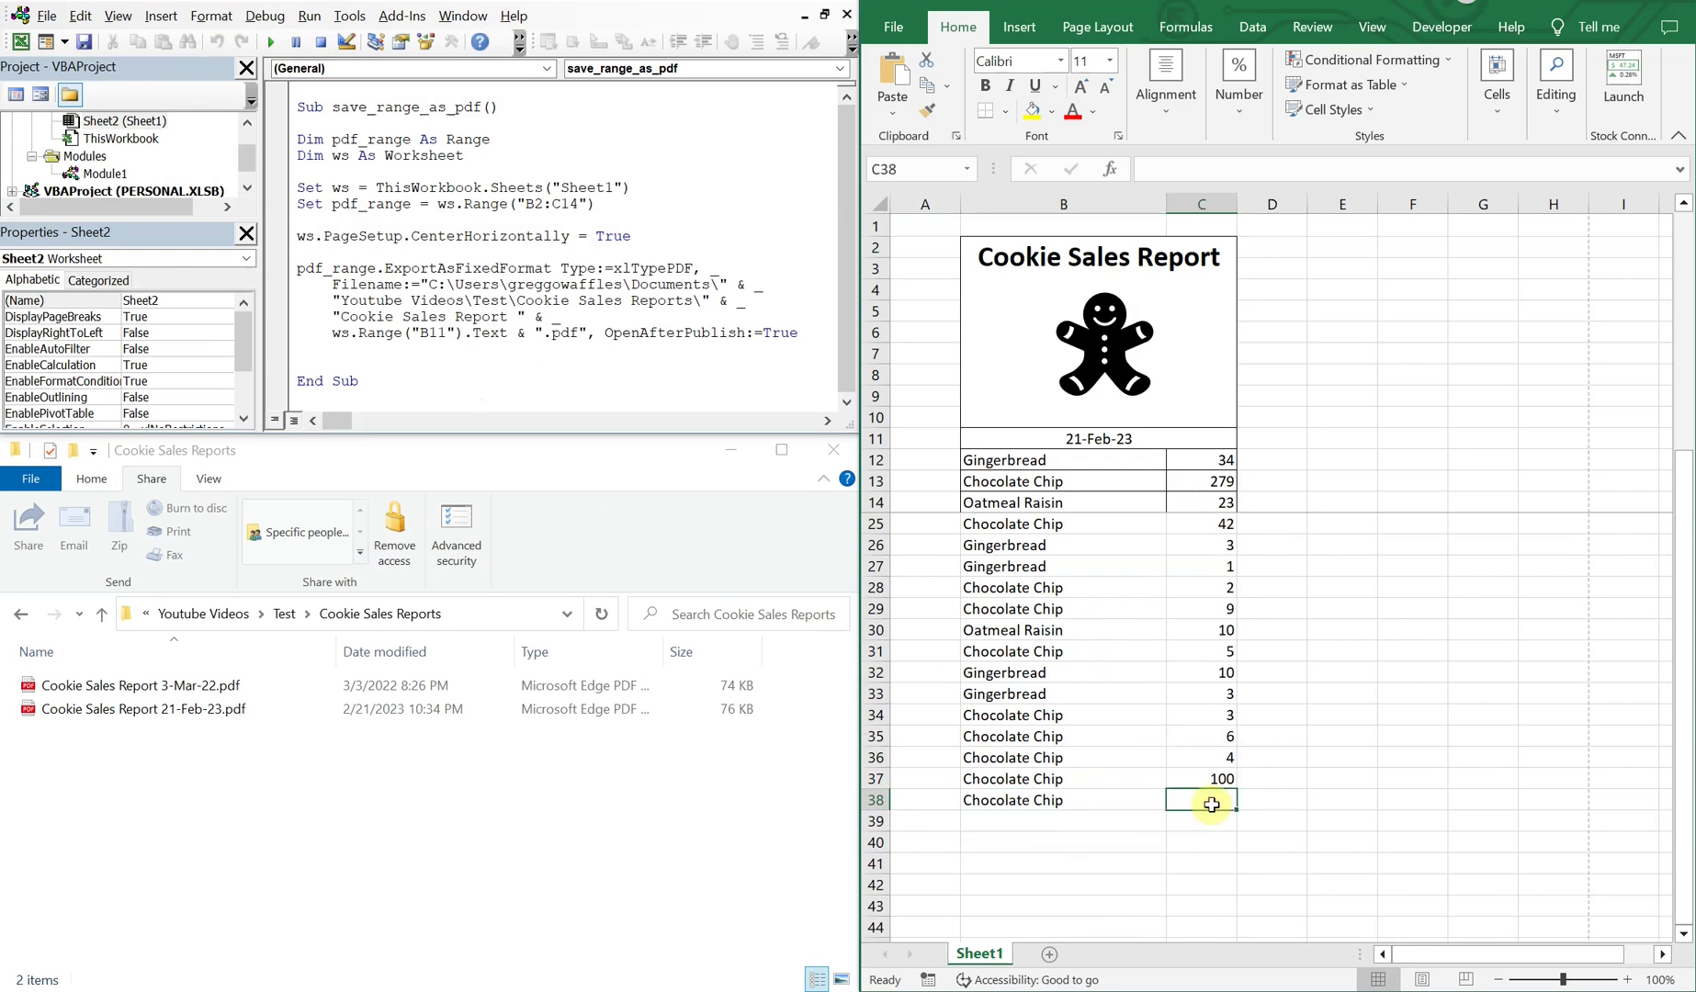
type("40")
key("Return")
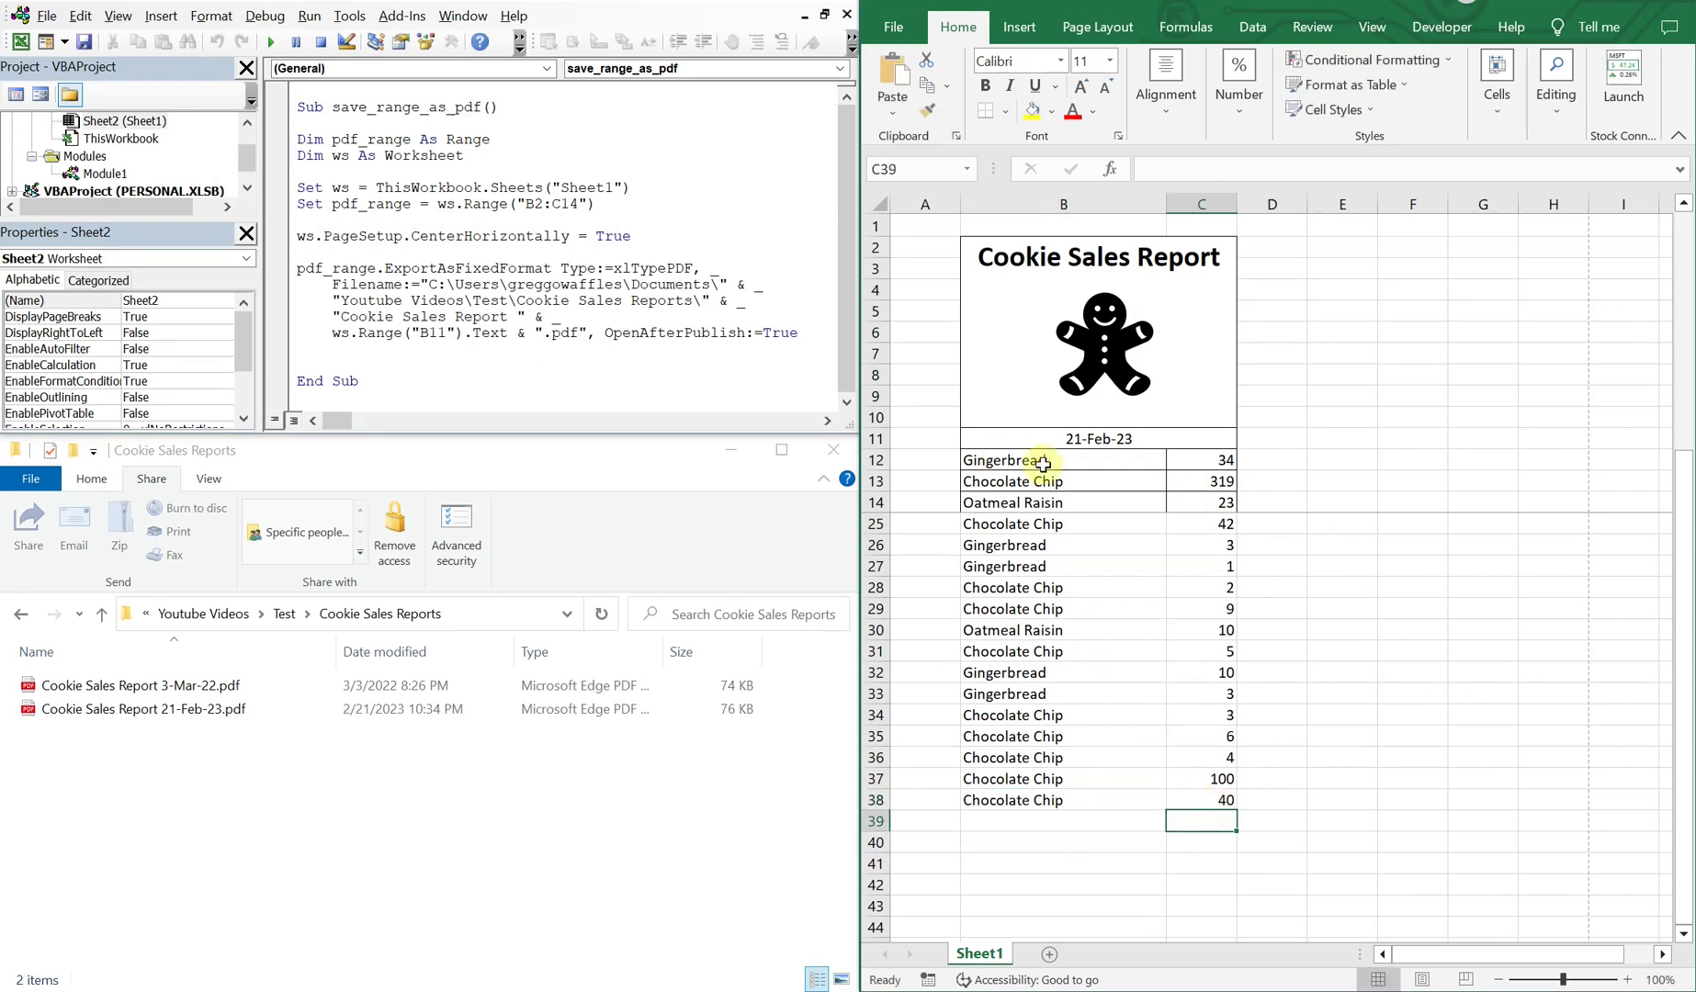
scroll(1109, 542, "up", 4)
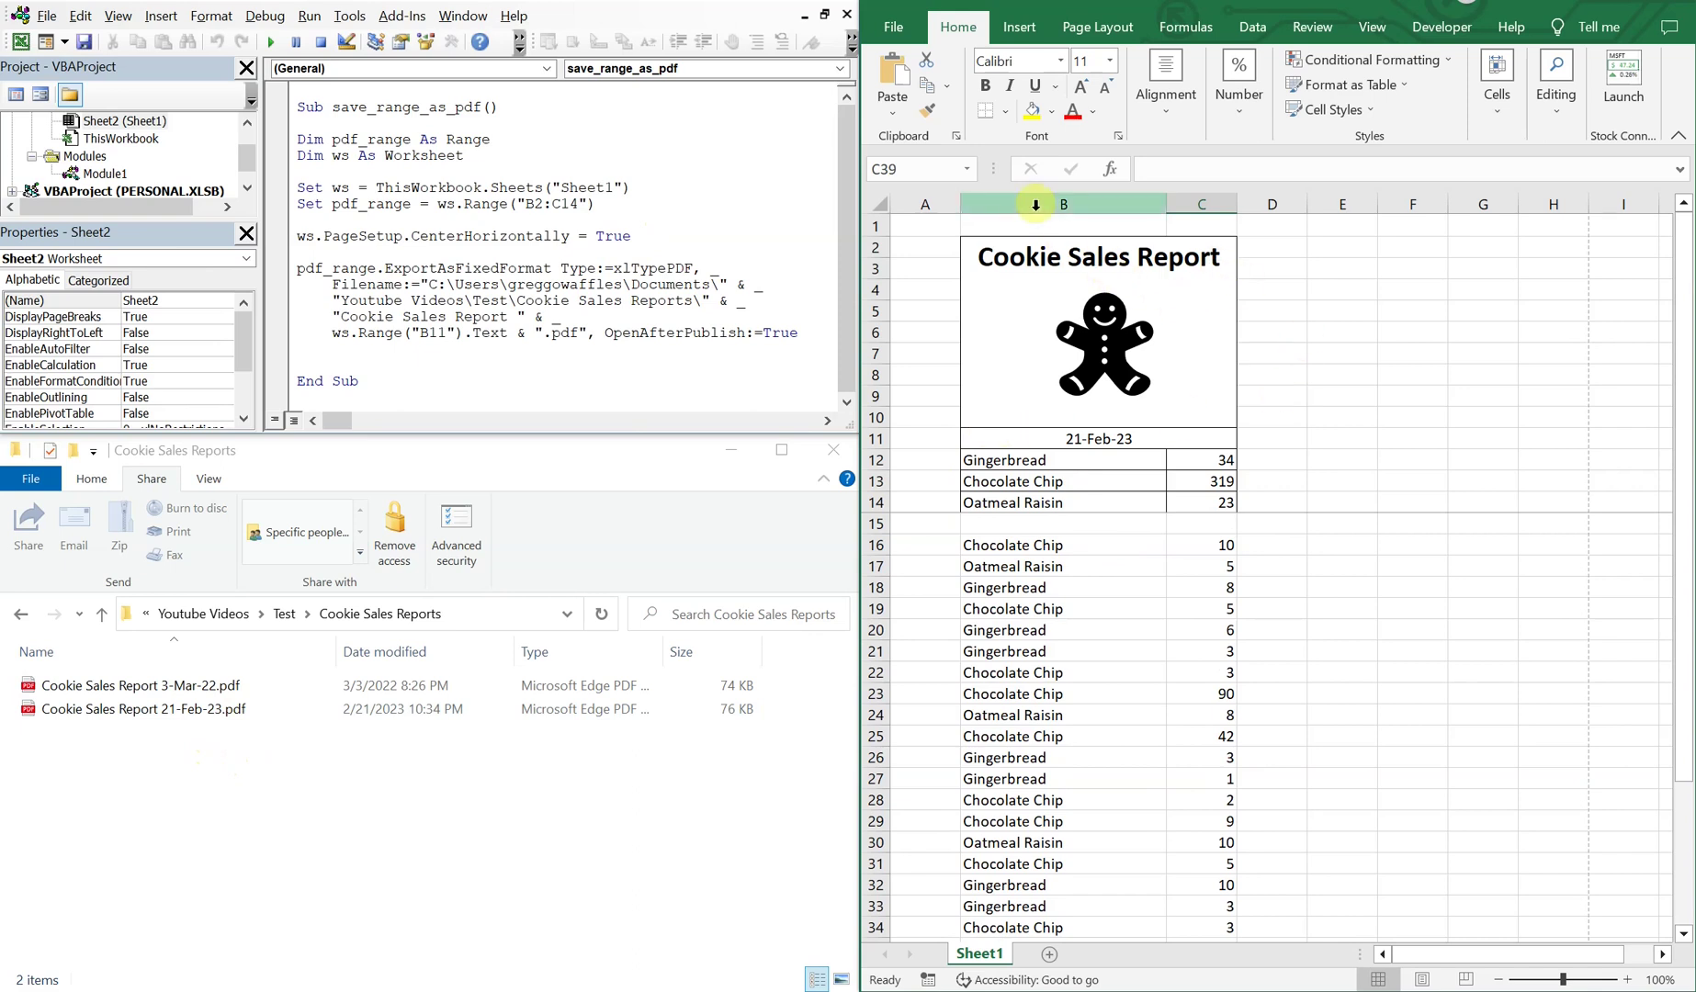
Step: Draw a trial form button right of the report title, assigned to the save_range_as_pdf macro
left_click(1442, 29)
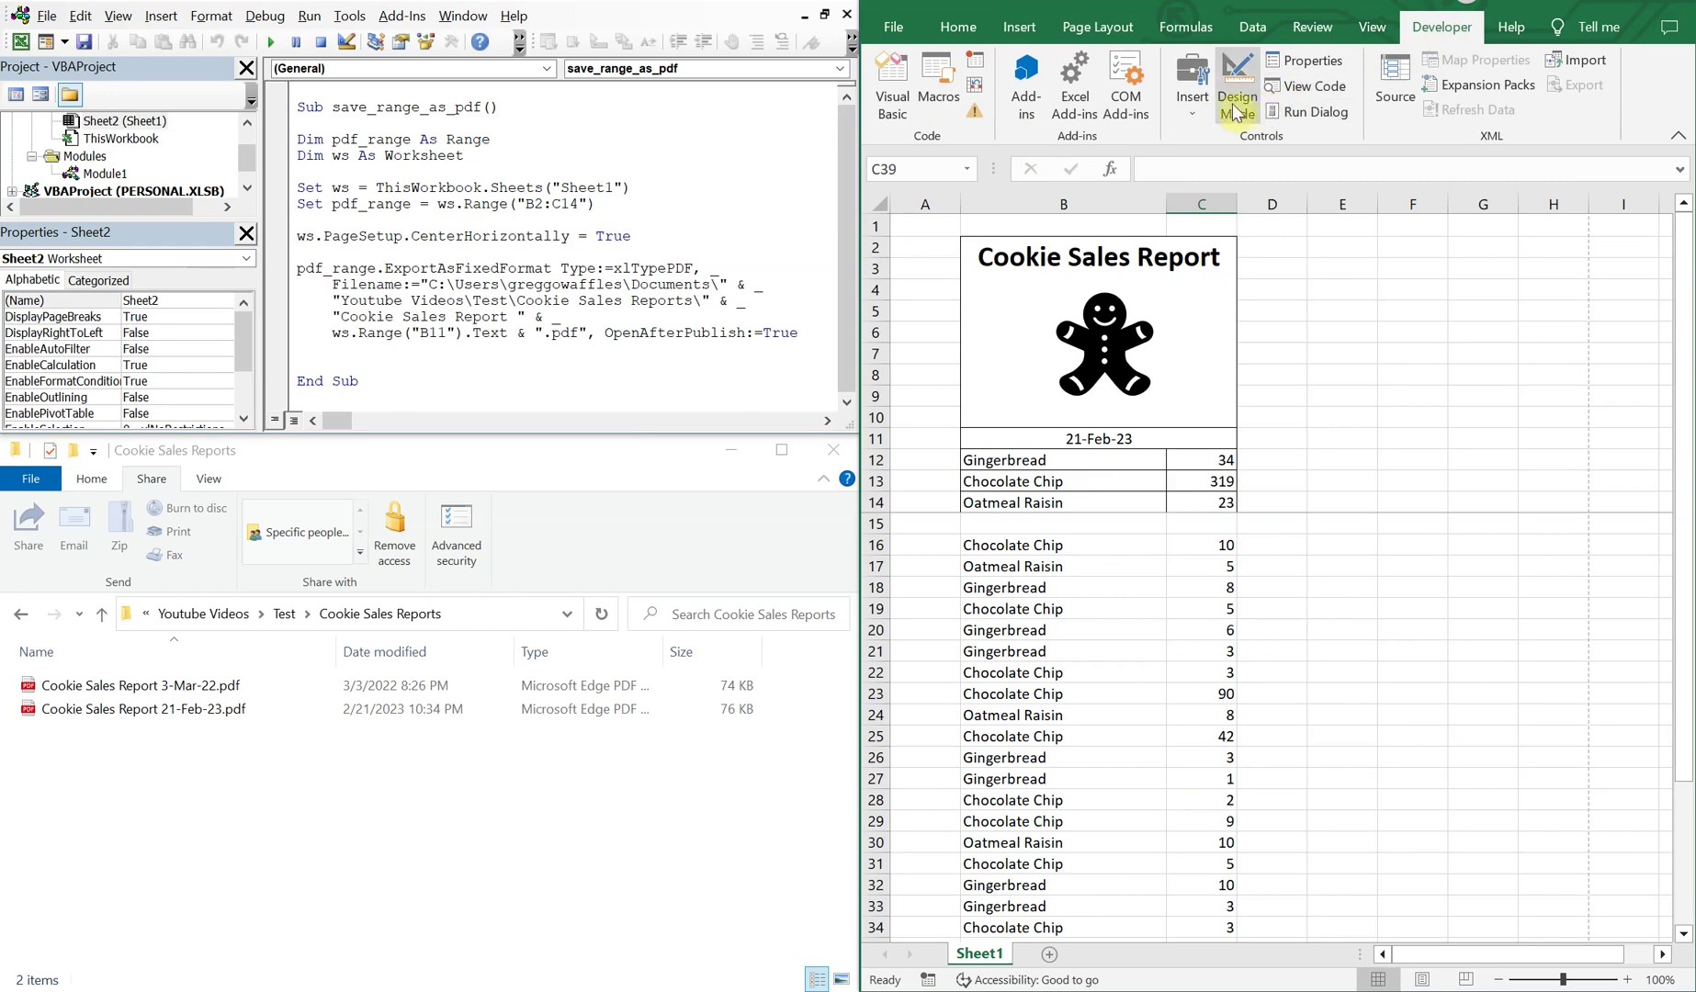
left_click(1193, 110)
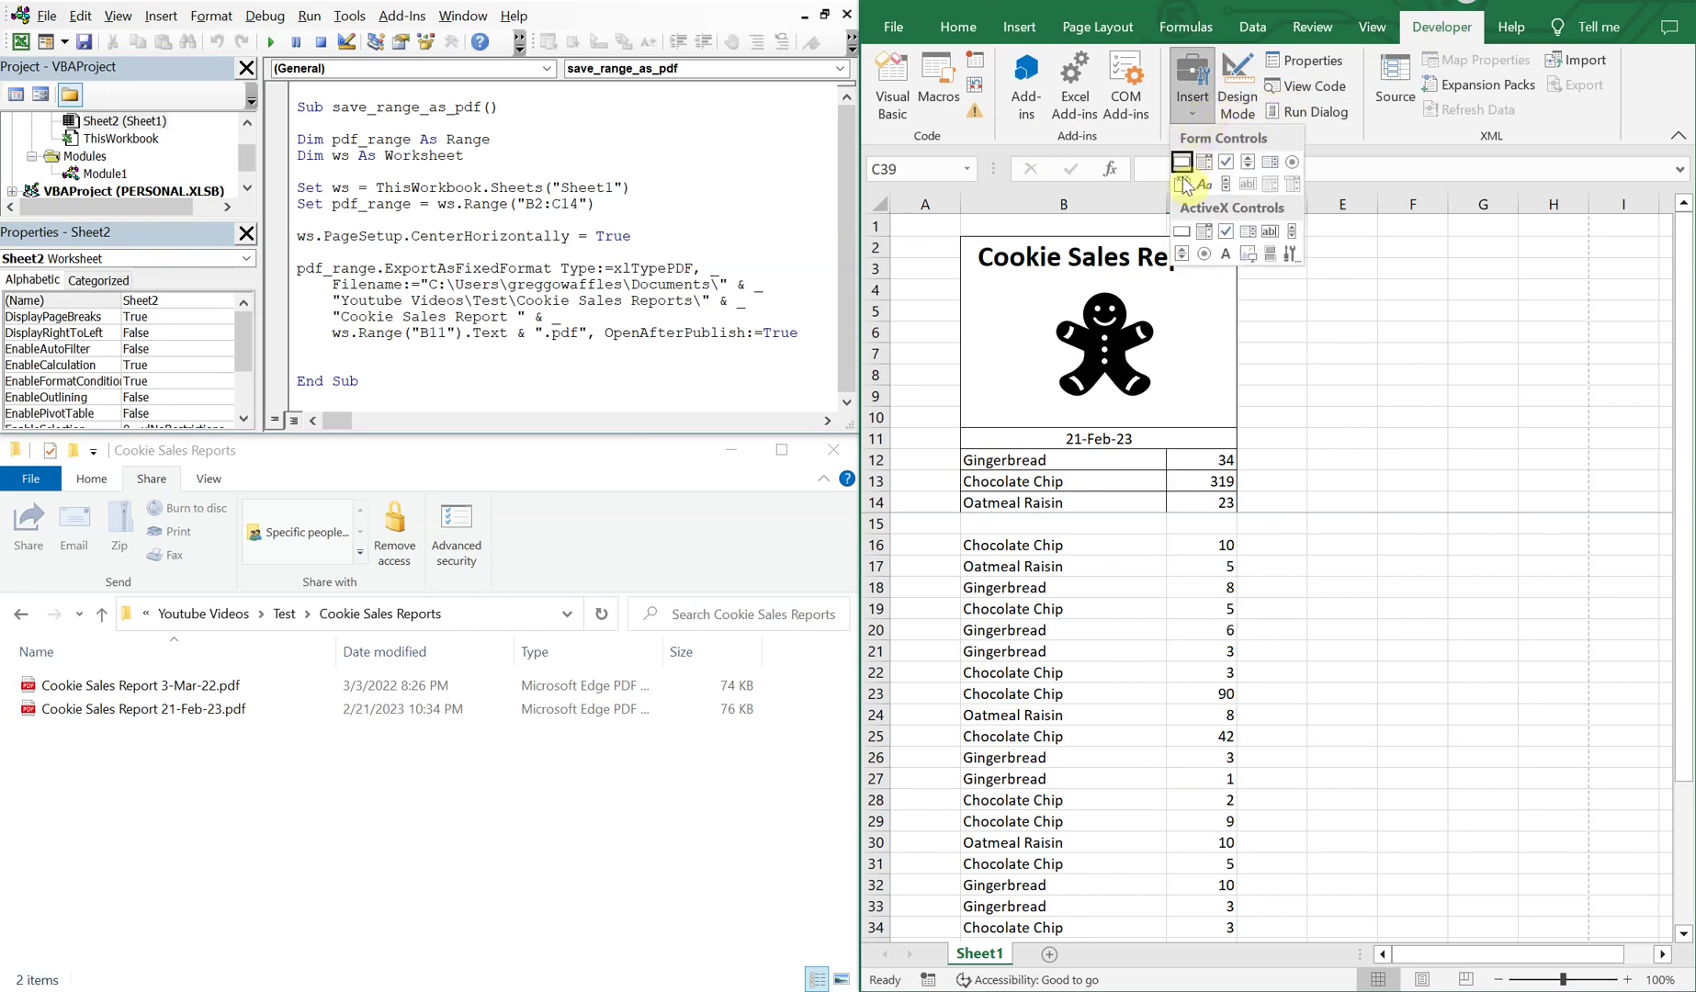
left_click(1182, 162)
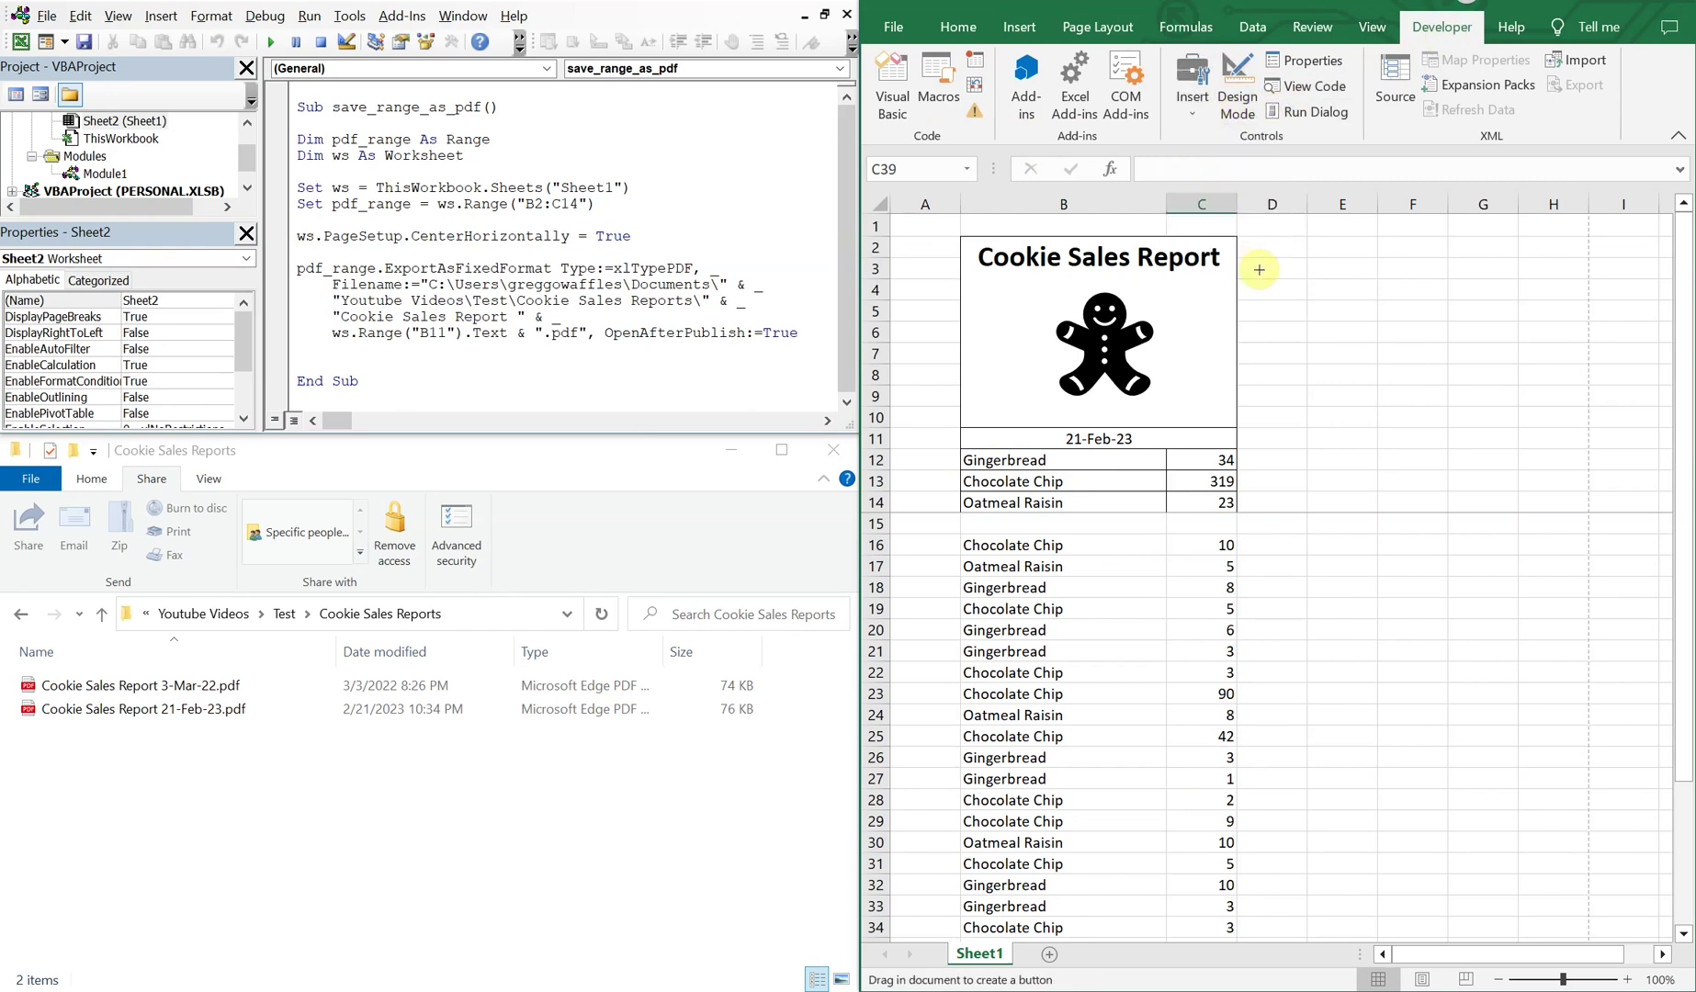
left_click_drag(1268, 247, 1463, 353)
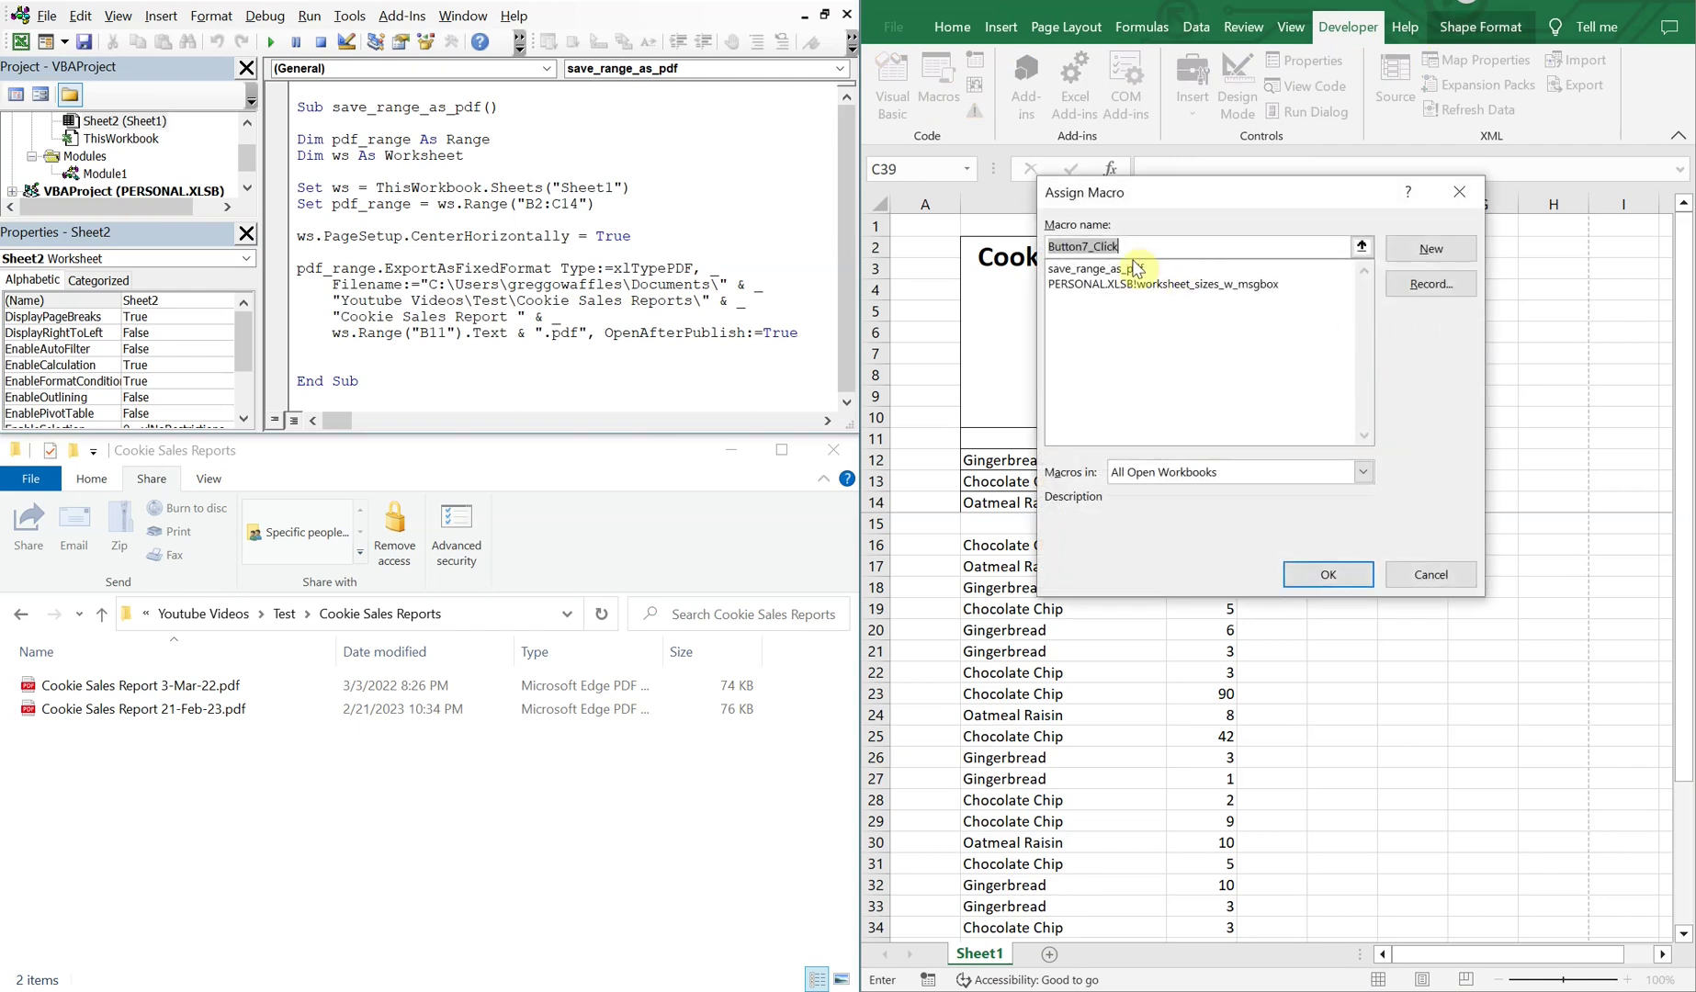
left_click(1137, 268)
left_click(1332, 571)
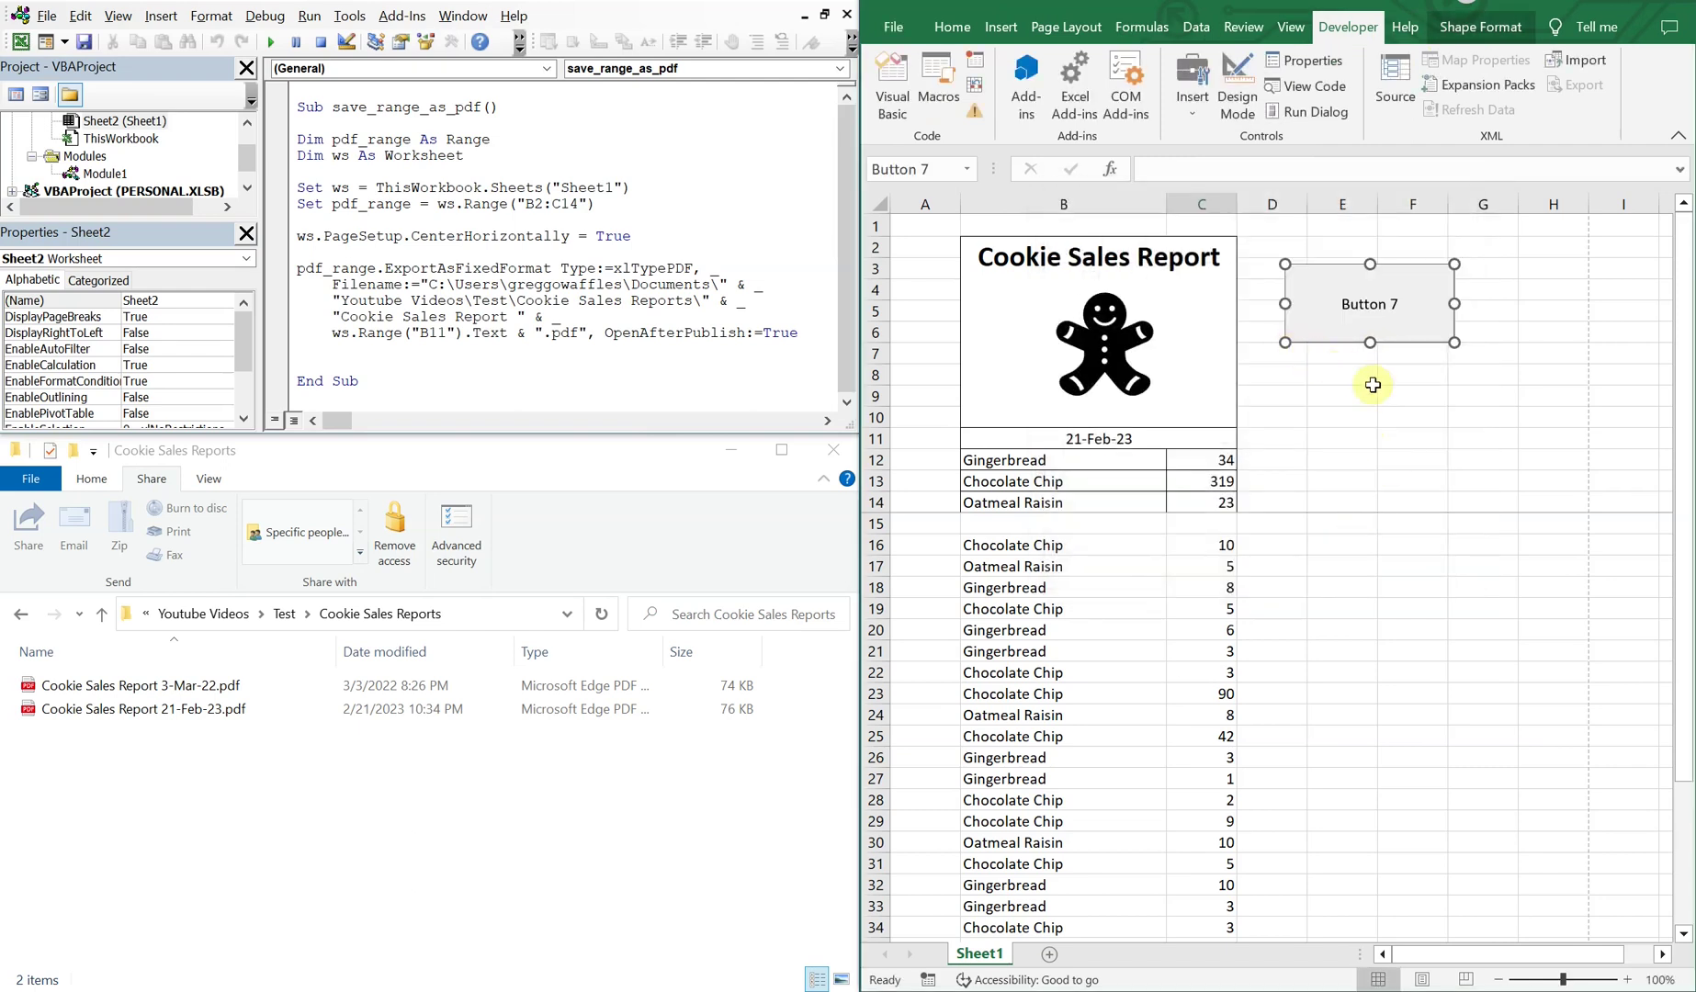
right_click(1439, 274)
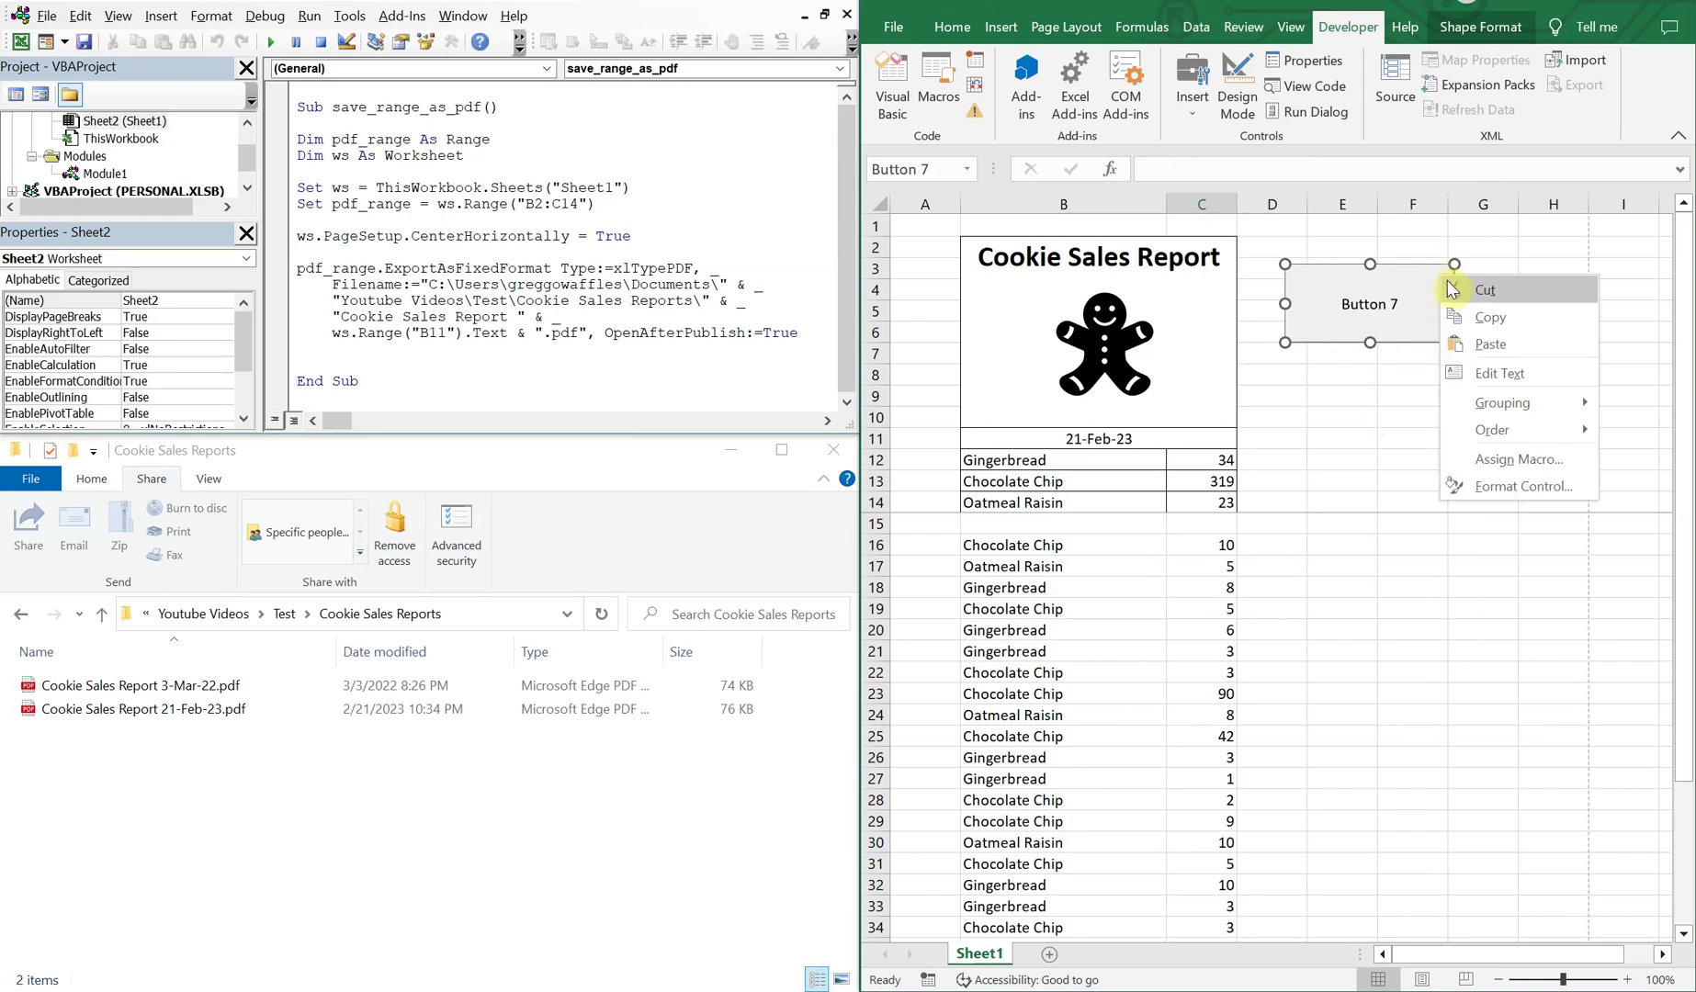
Step: Cut the trial button, then insert the gingerbread icon found by searching 'cooki' in Icons
left_click(1493, 303)
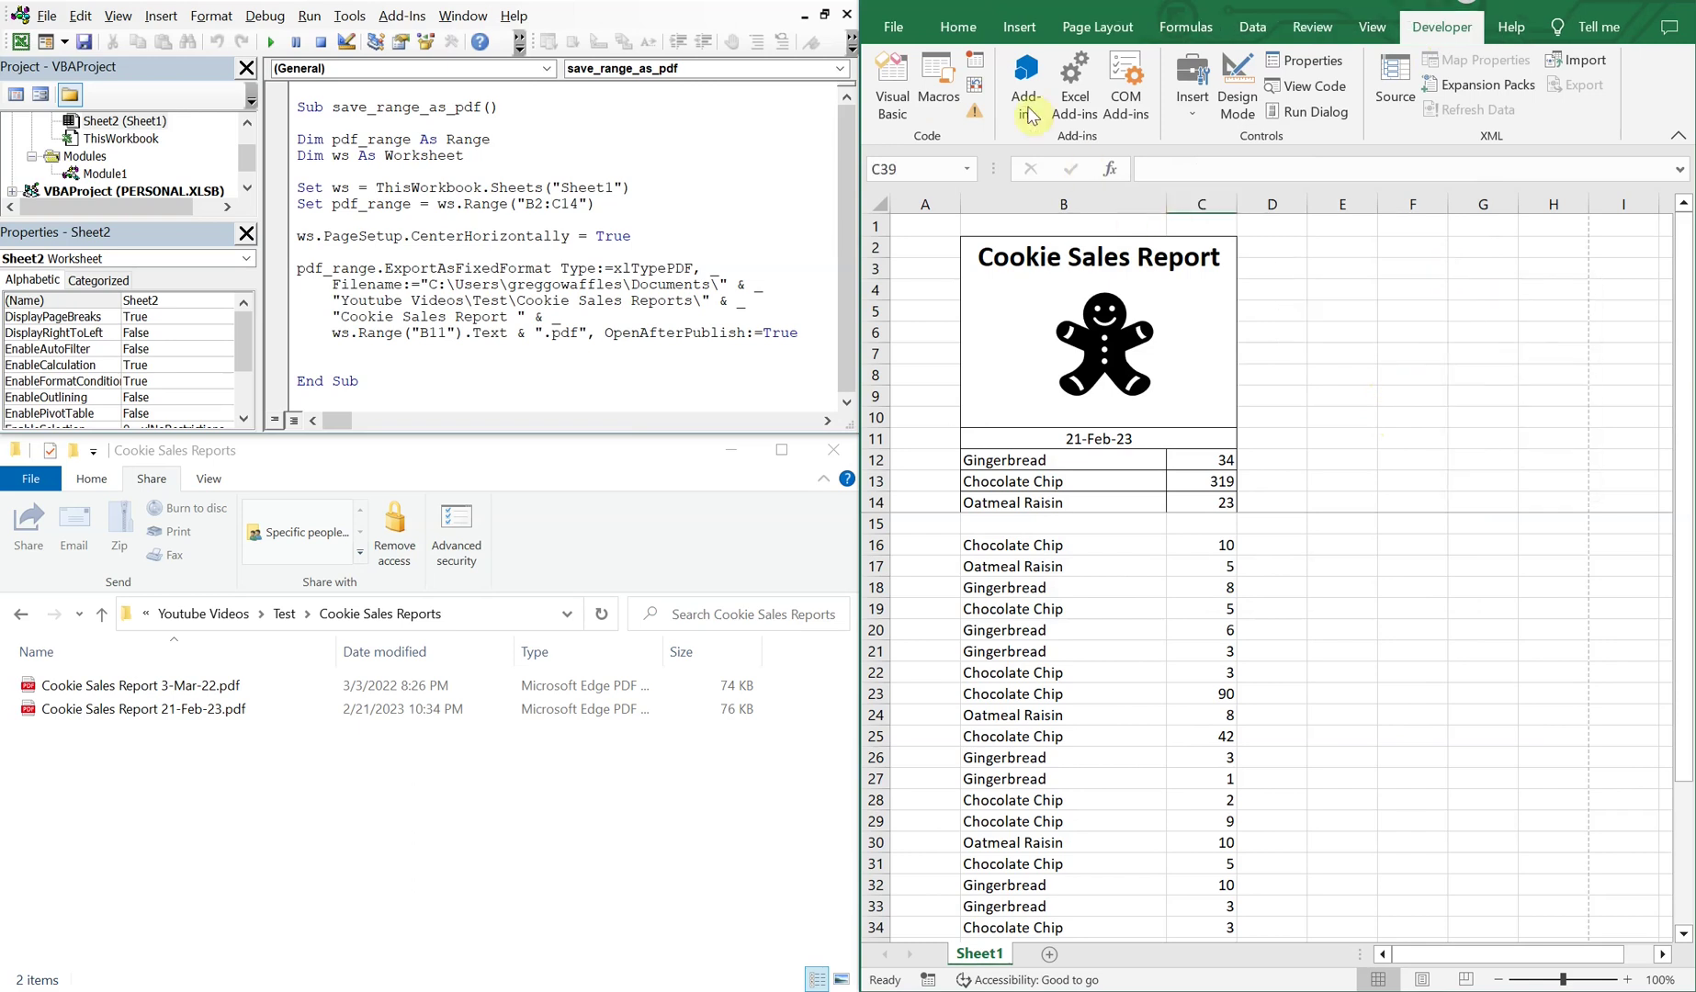
left_click(1016, 27)
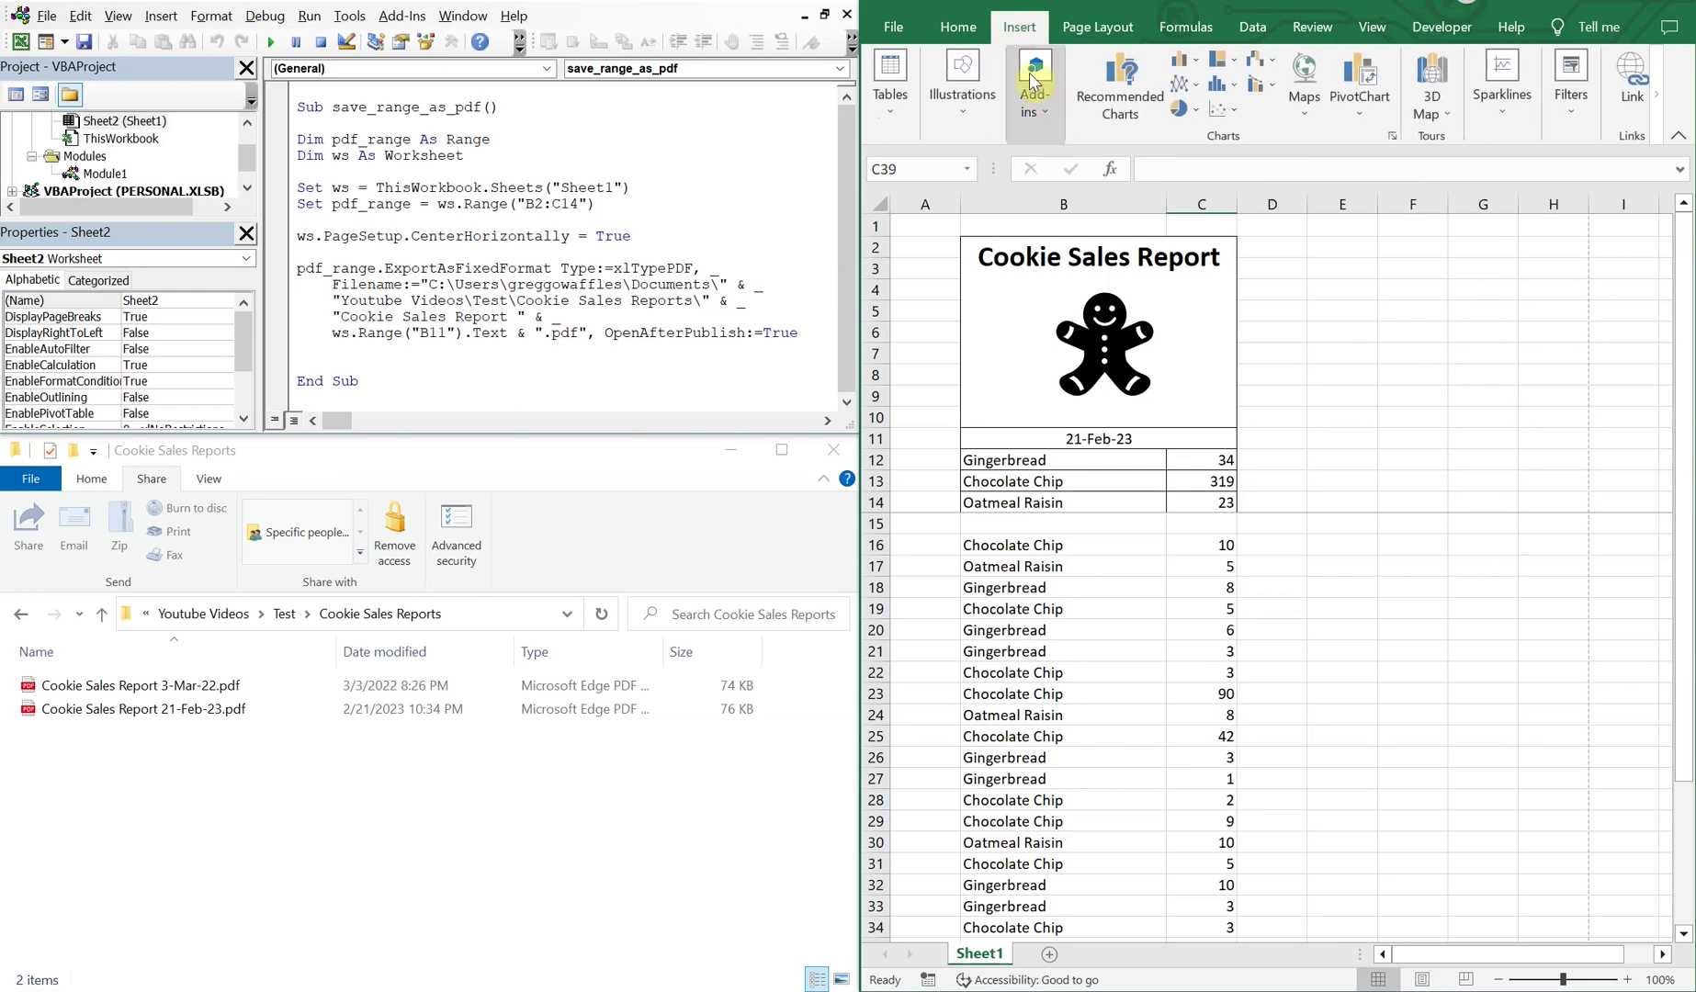
left_click(963, 109)
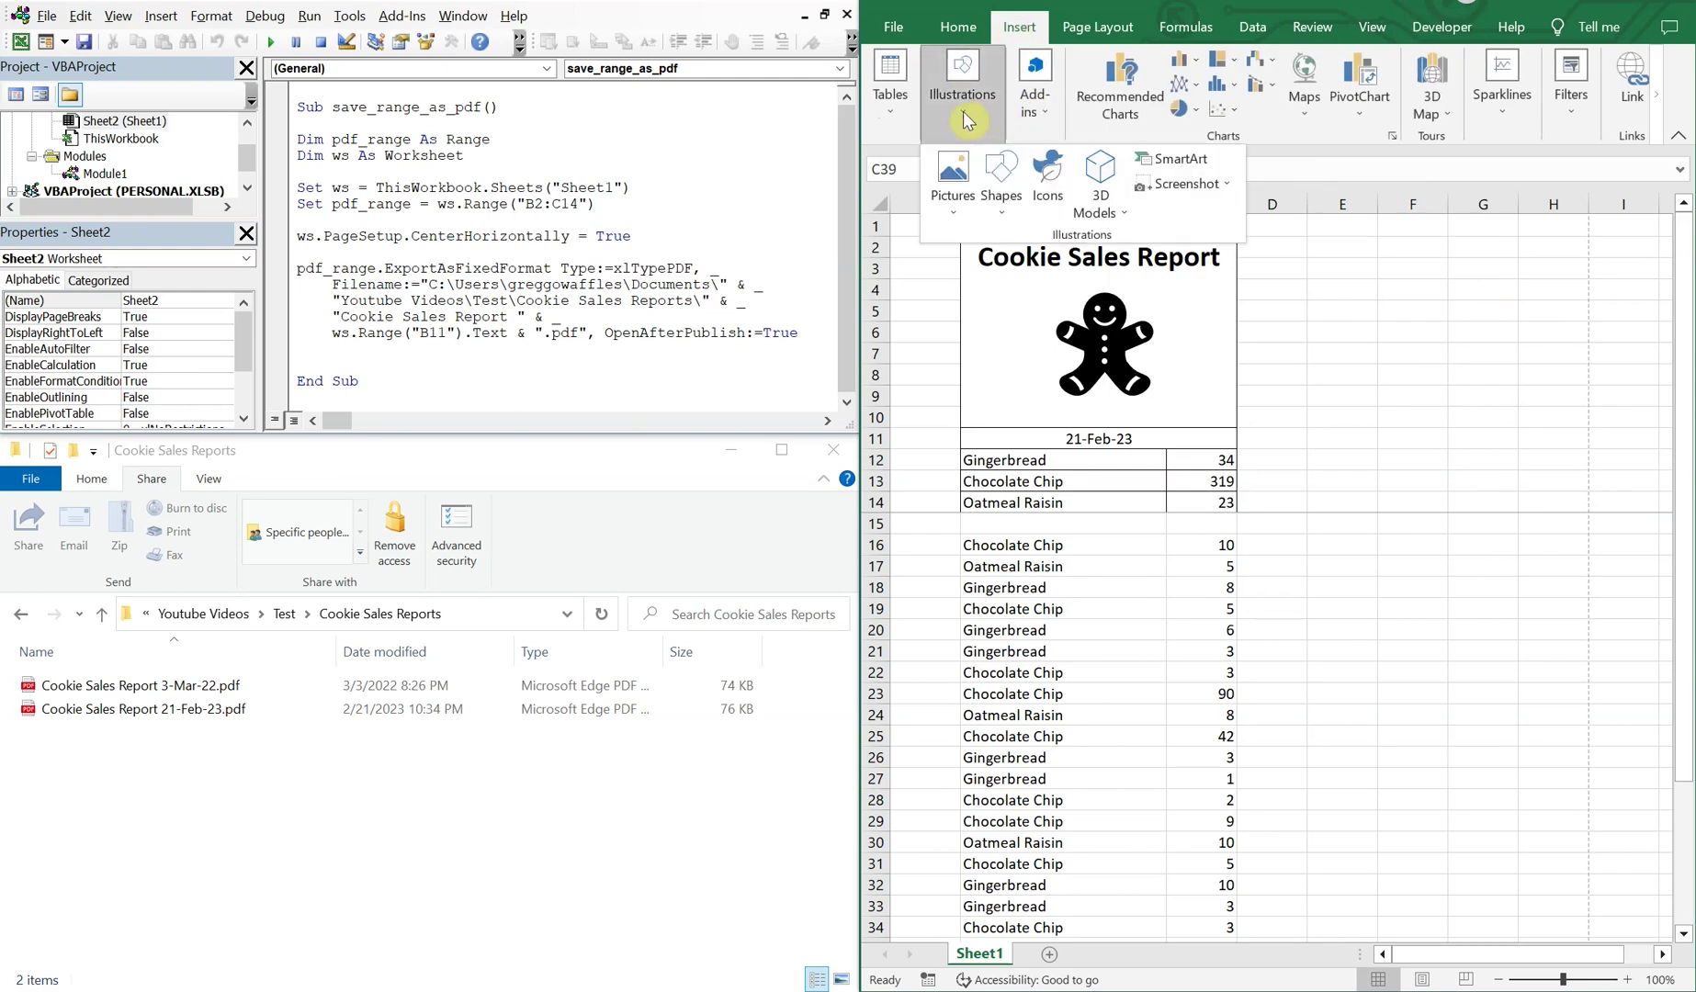
left_click(1048, 170)
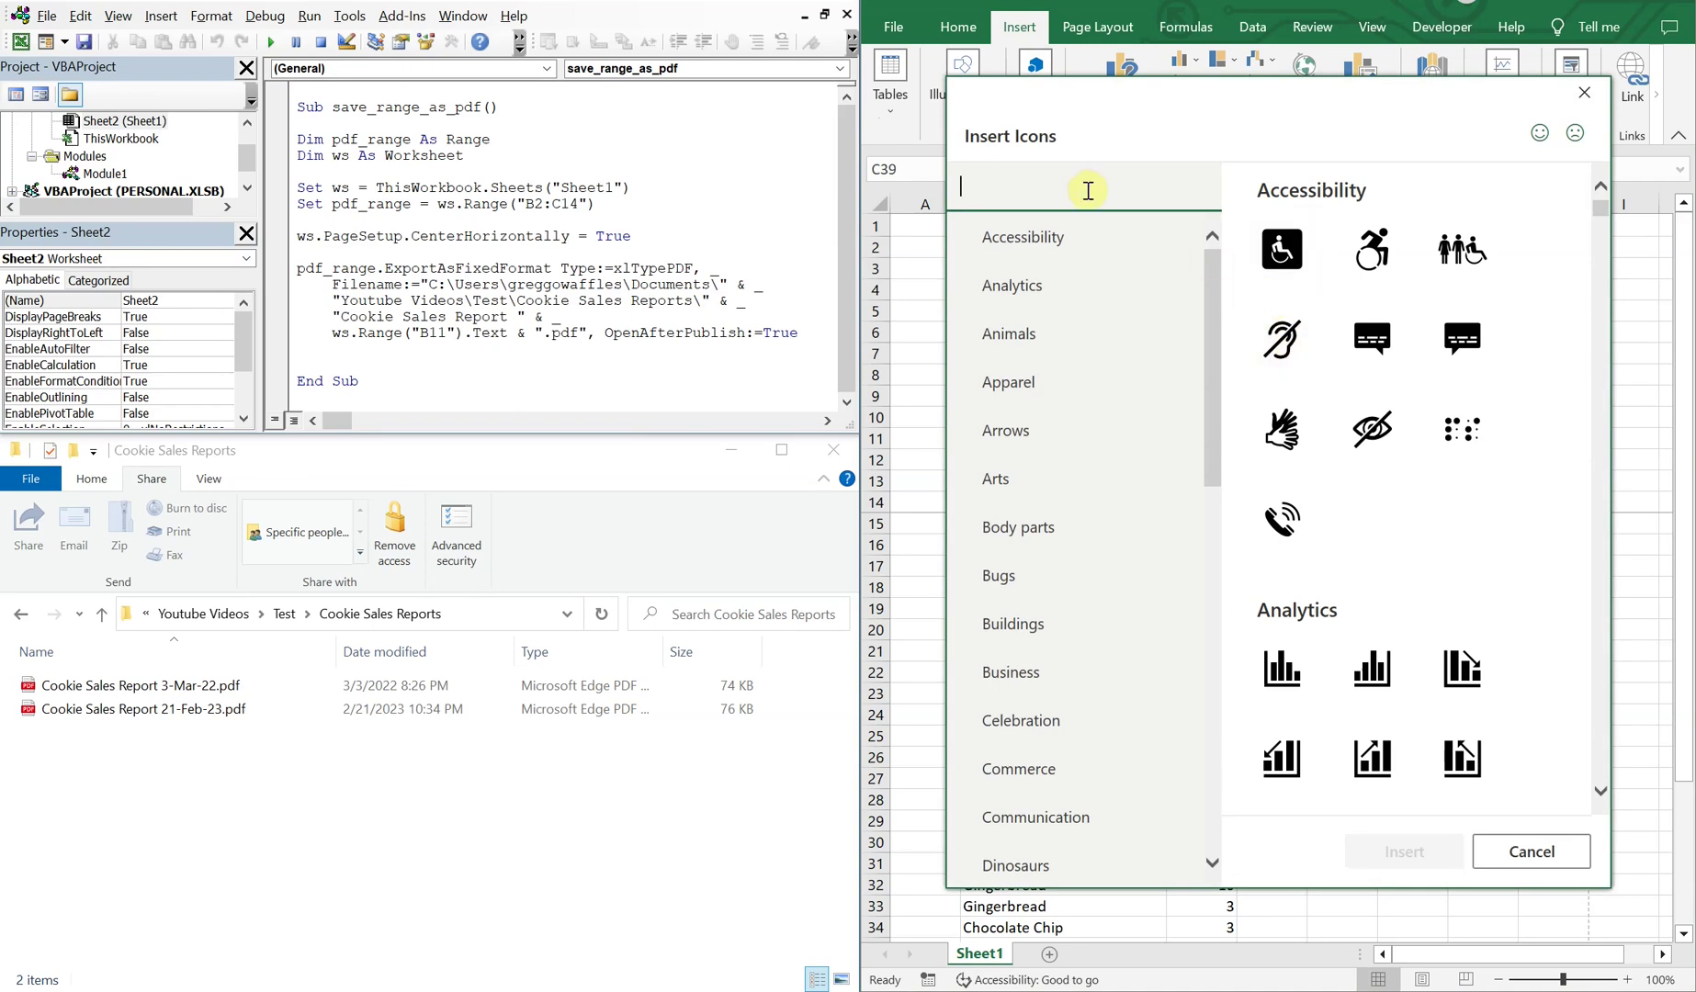
type("cooki")
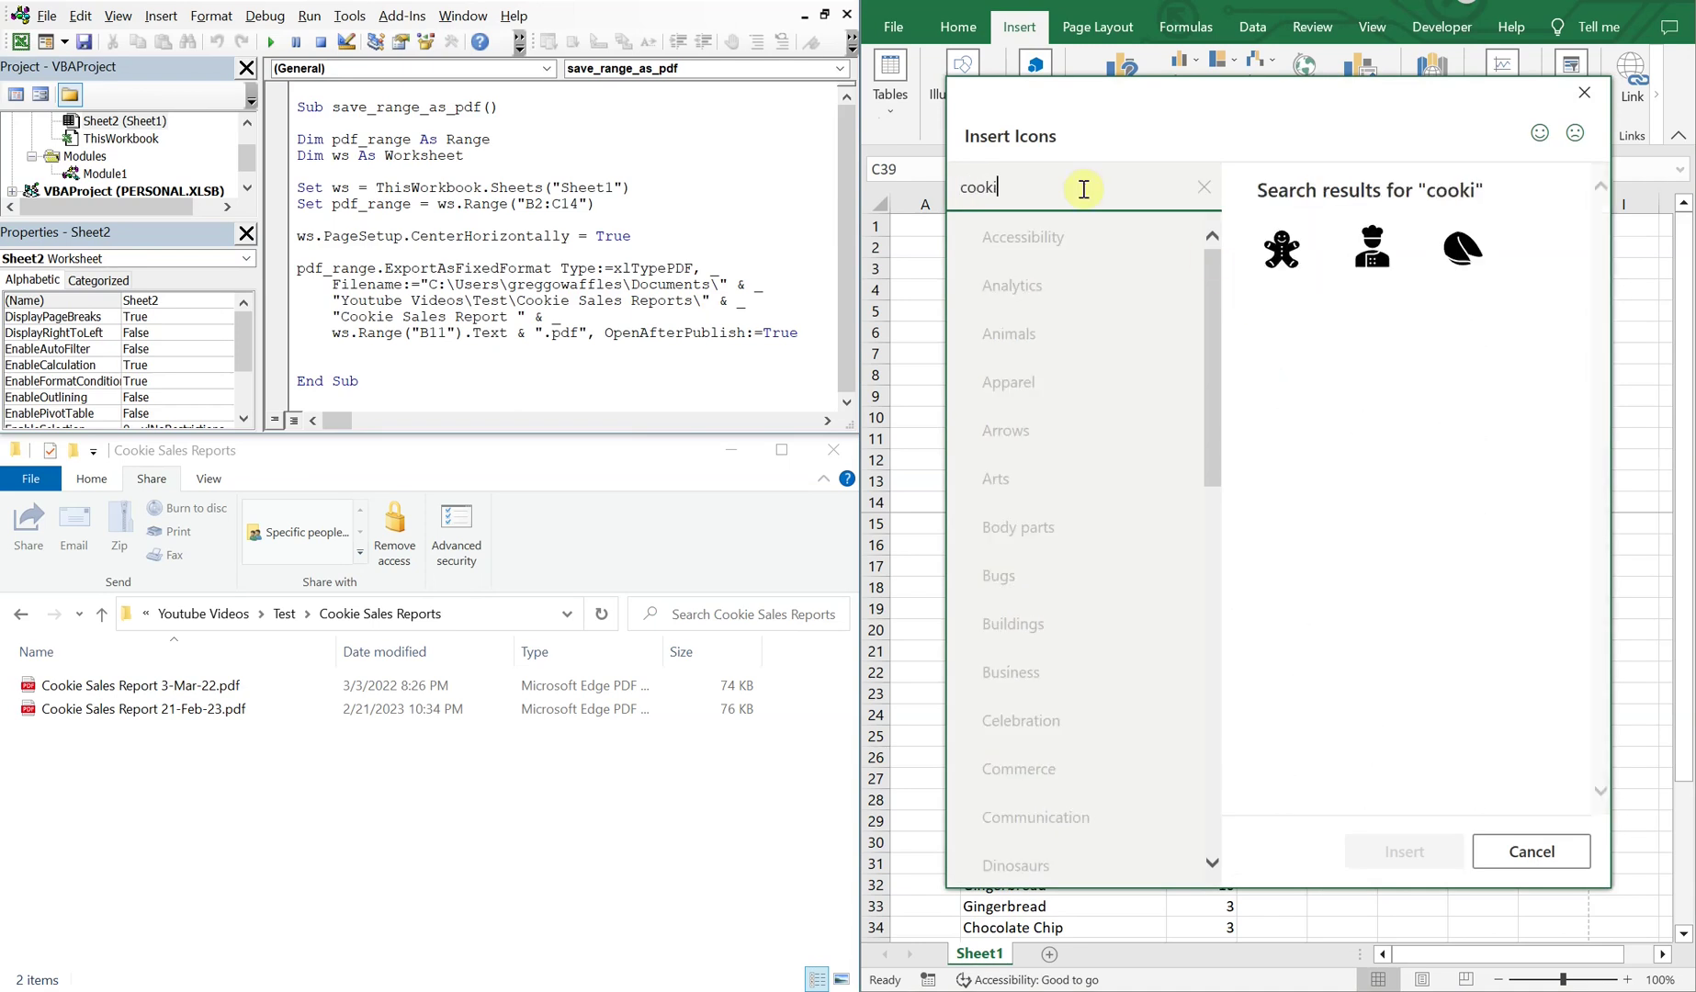
left_click(1300, 239)
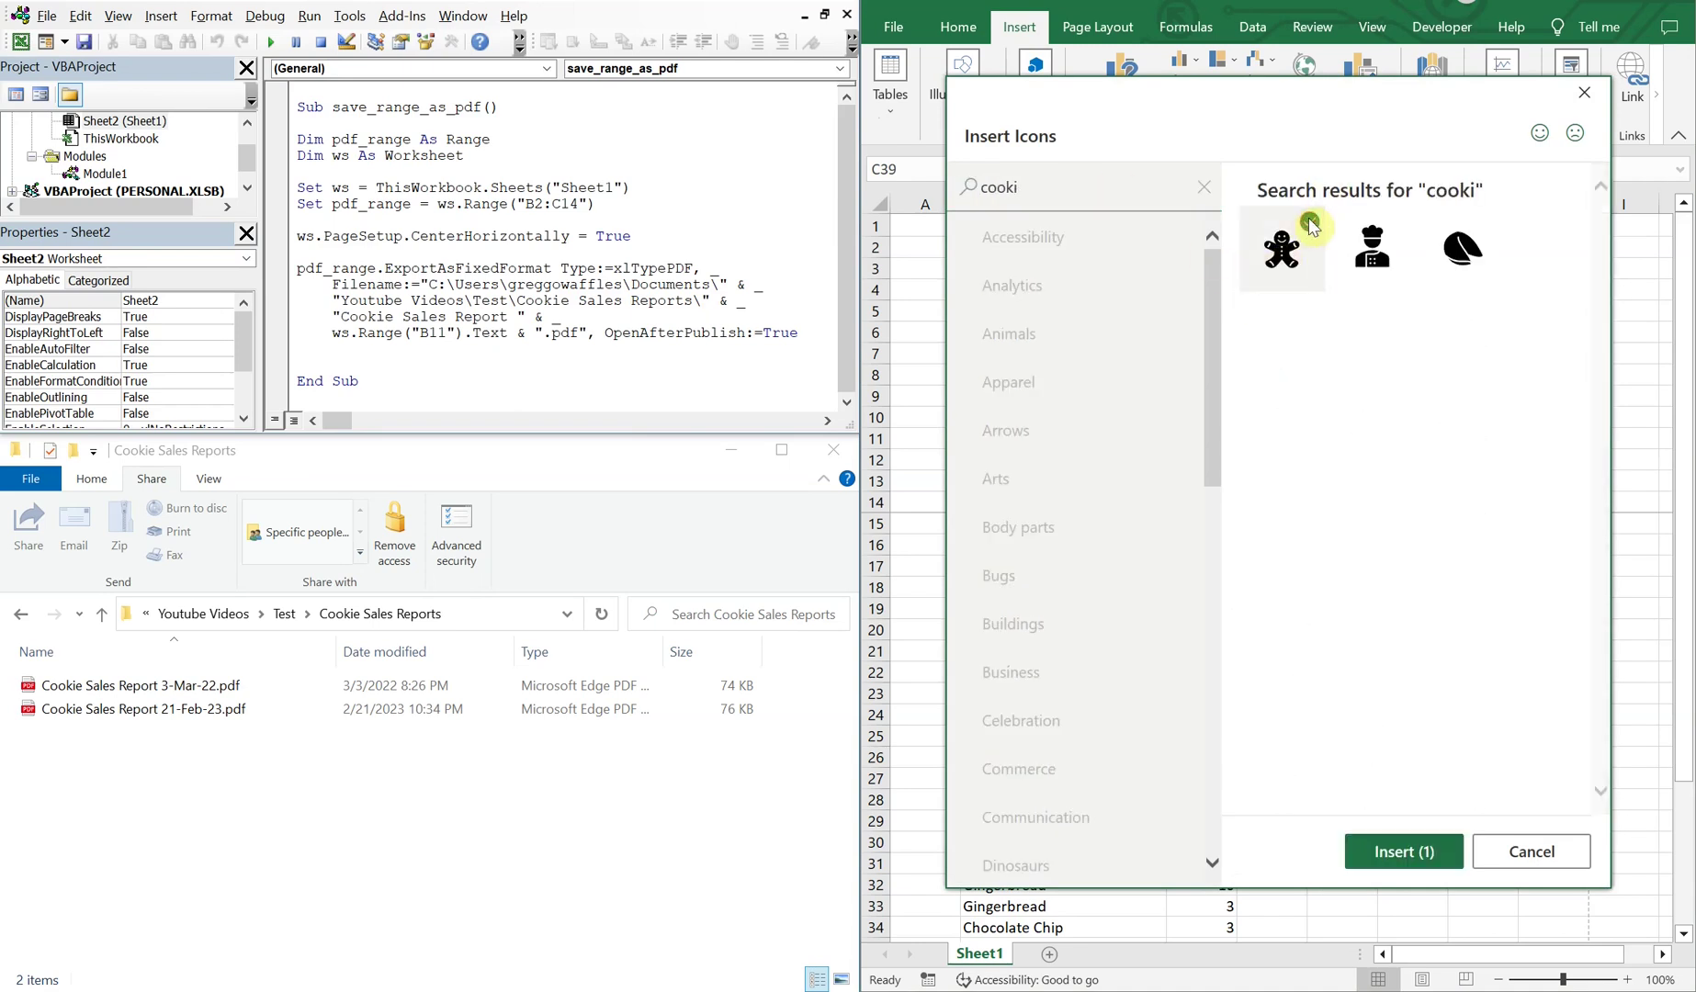
left_click(1406, 850)
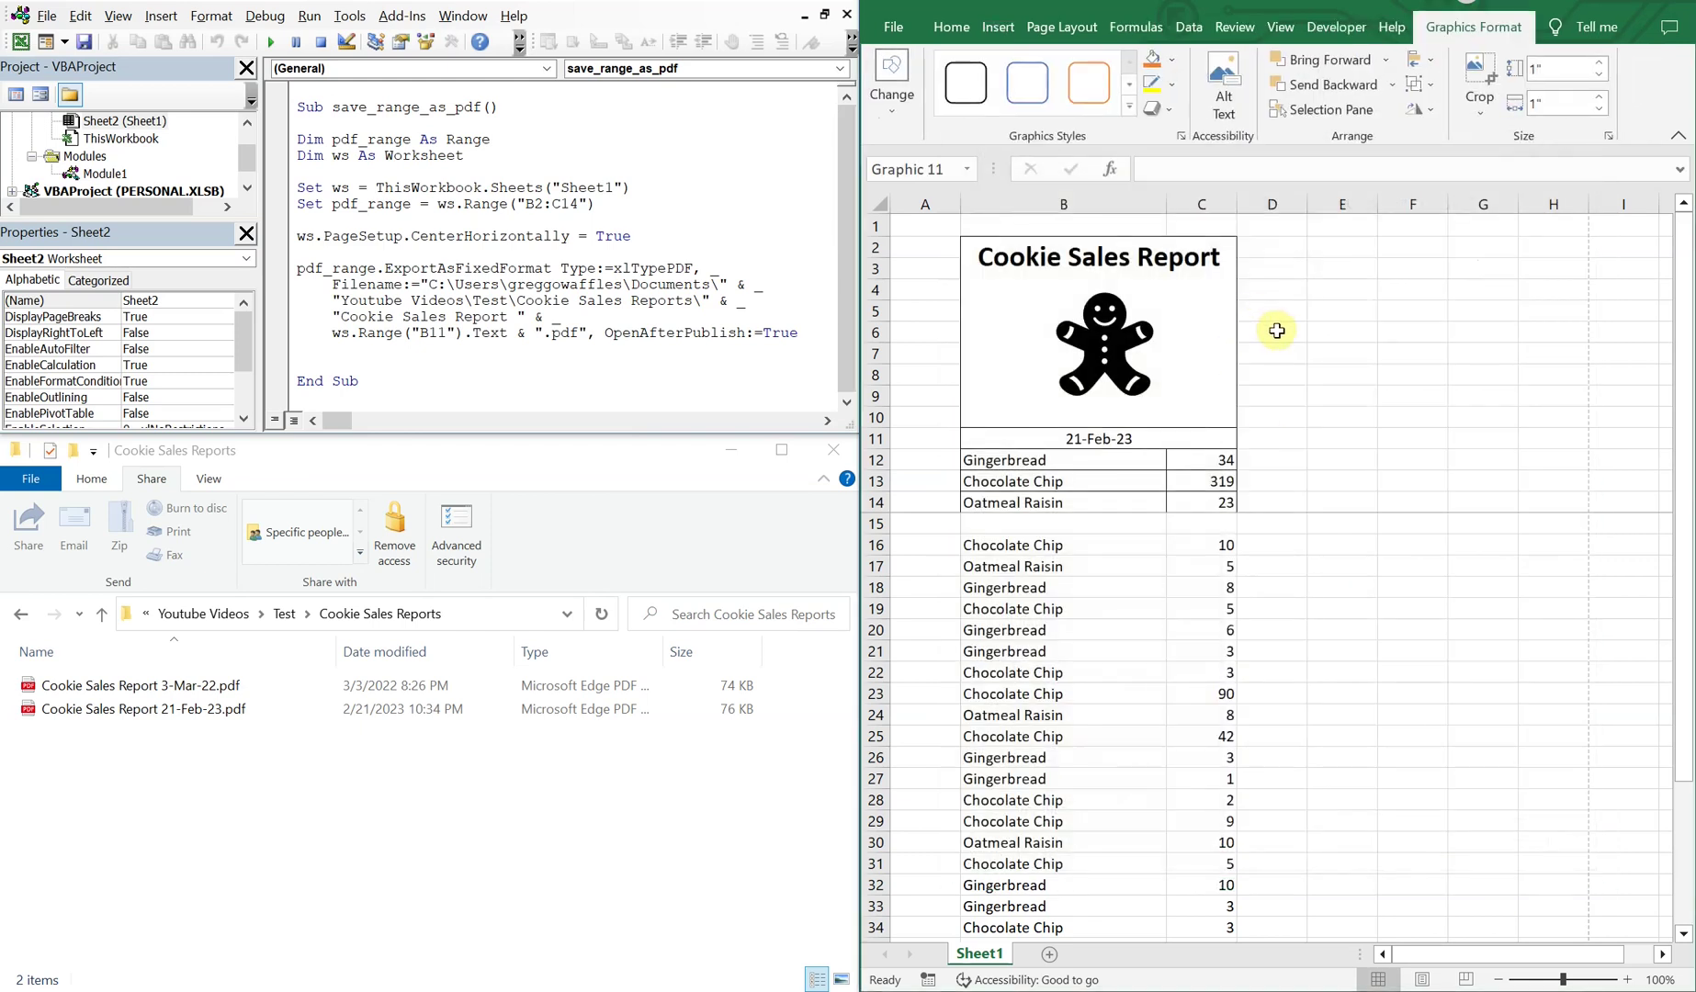
left_click(1320, 314)
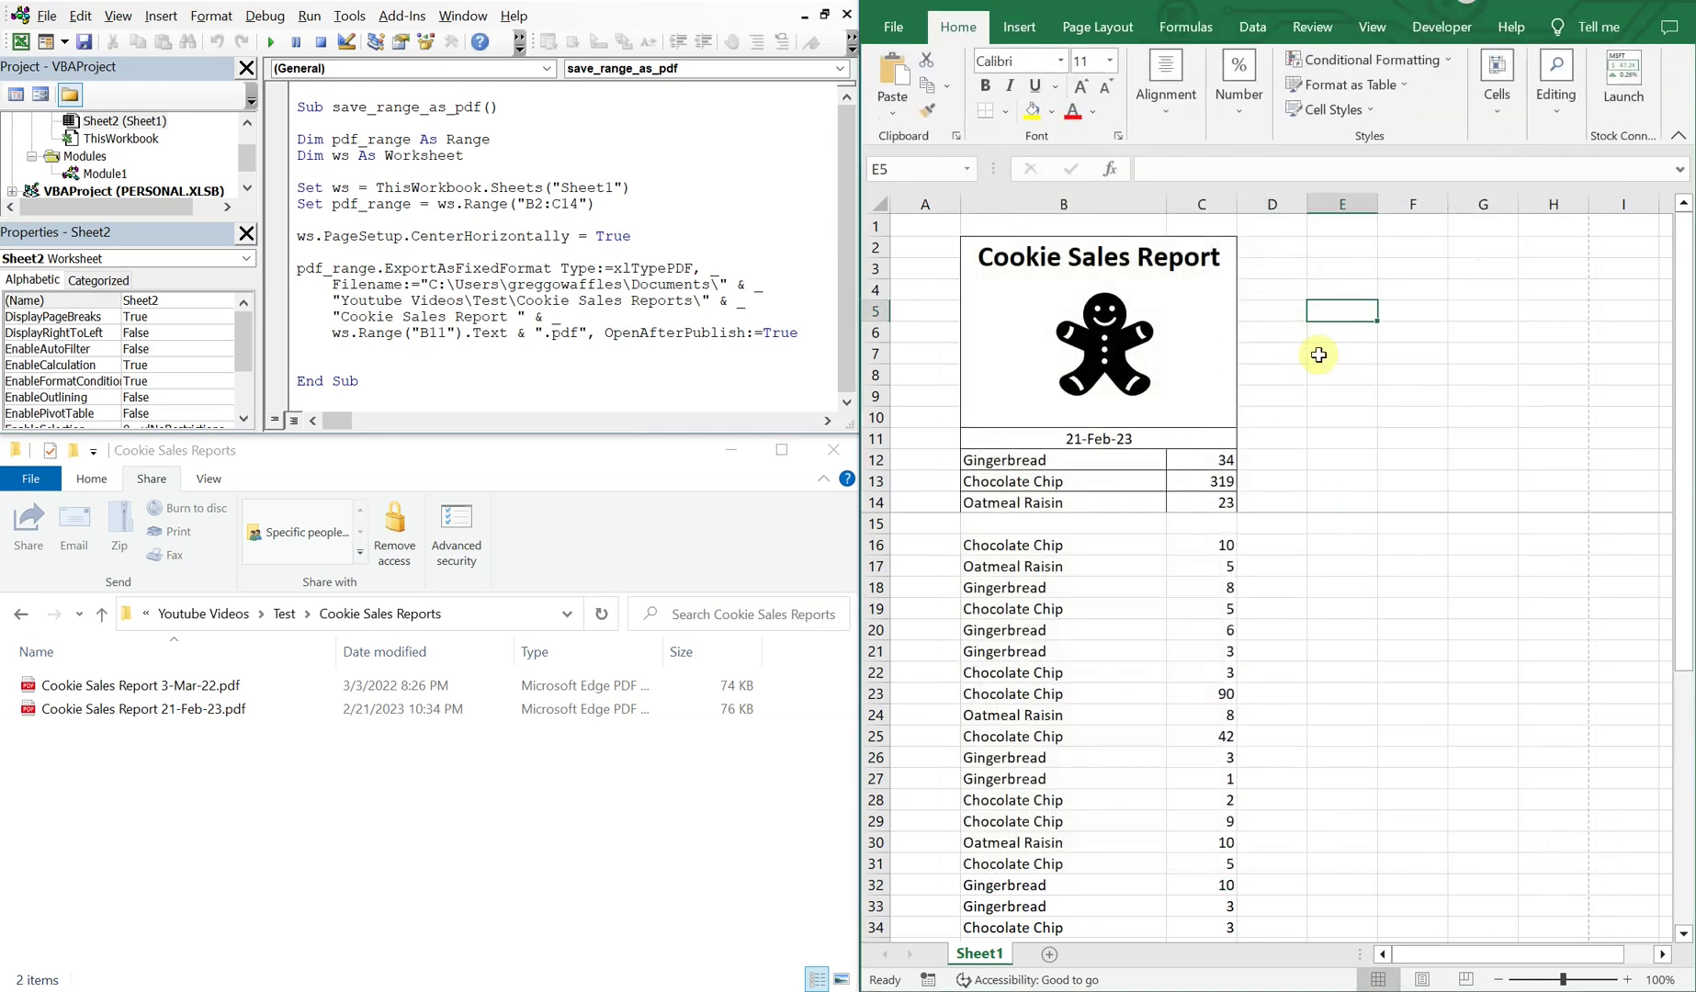
Step: Assign save_range_as_pdf to the gingerbread picture, test it by exporting the PDF, and close the preview
left_click(1099, 346)
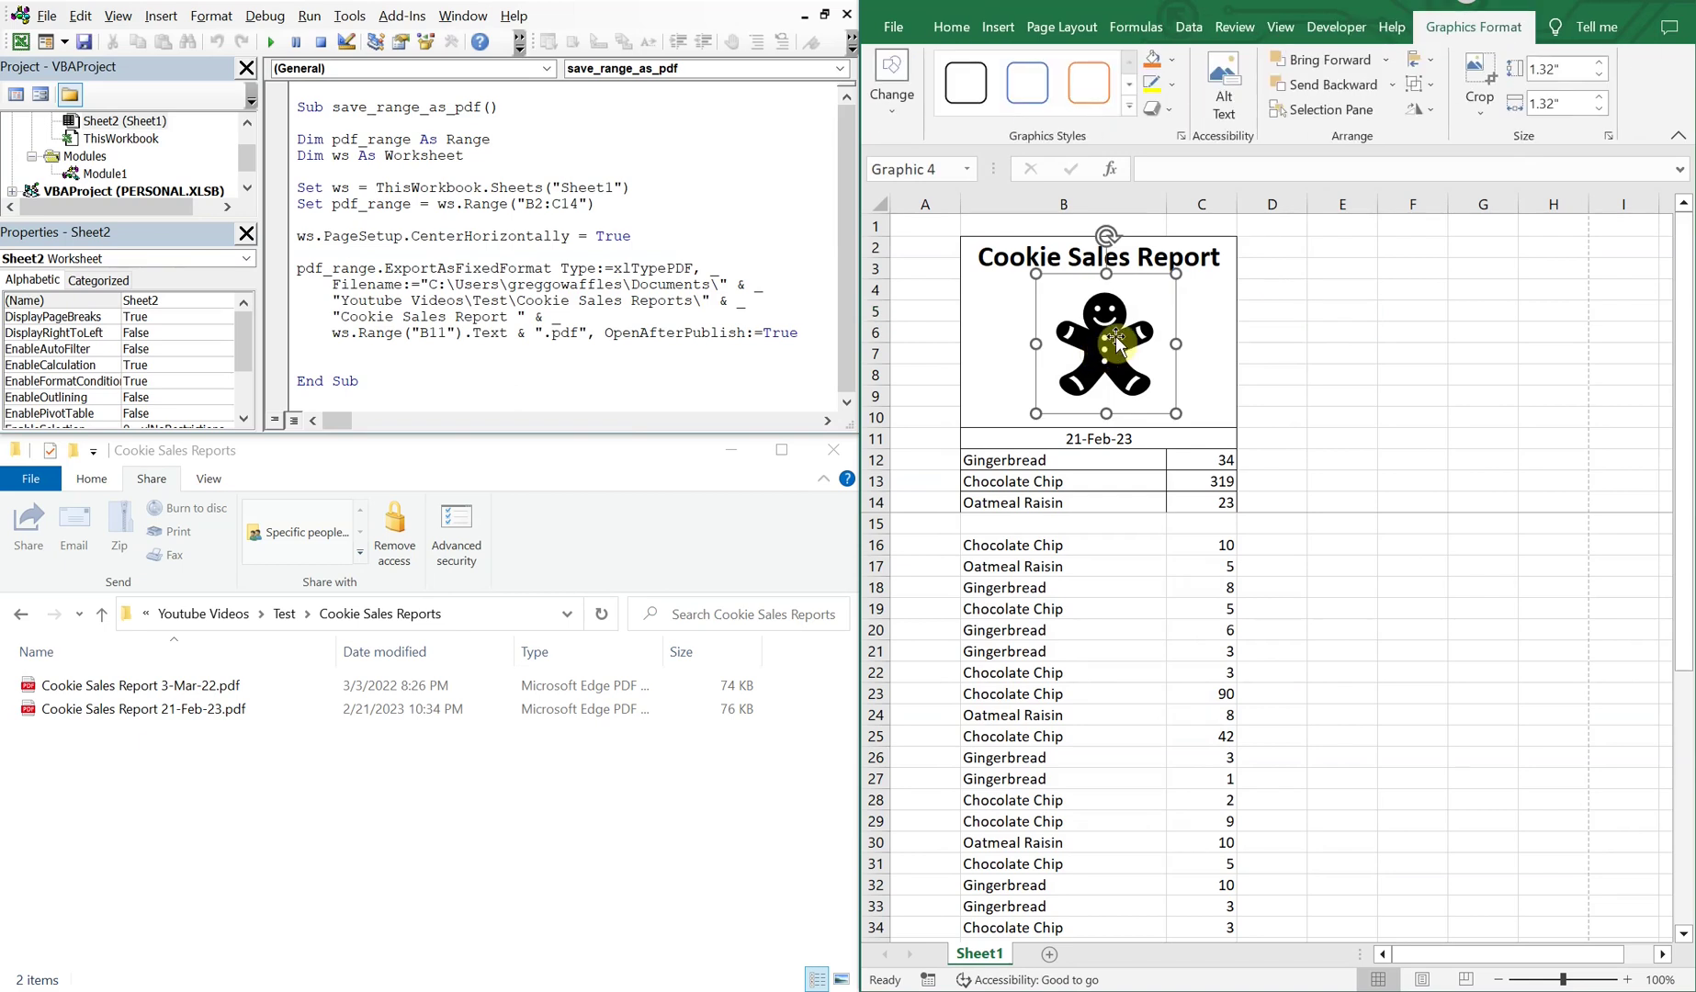
right_click(1116, 337)
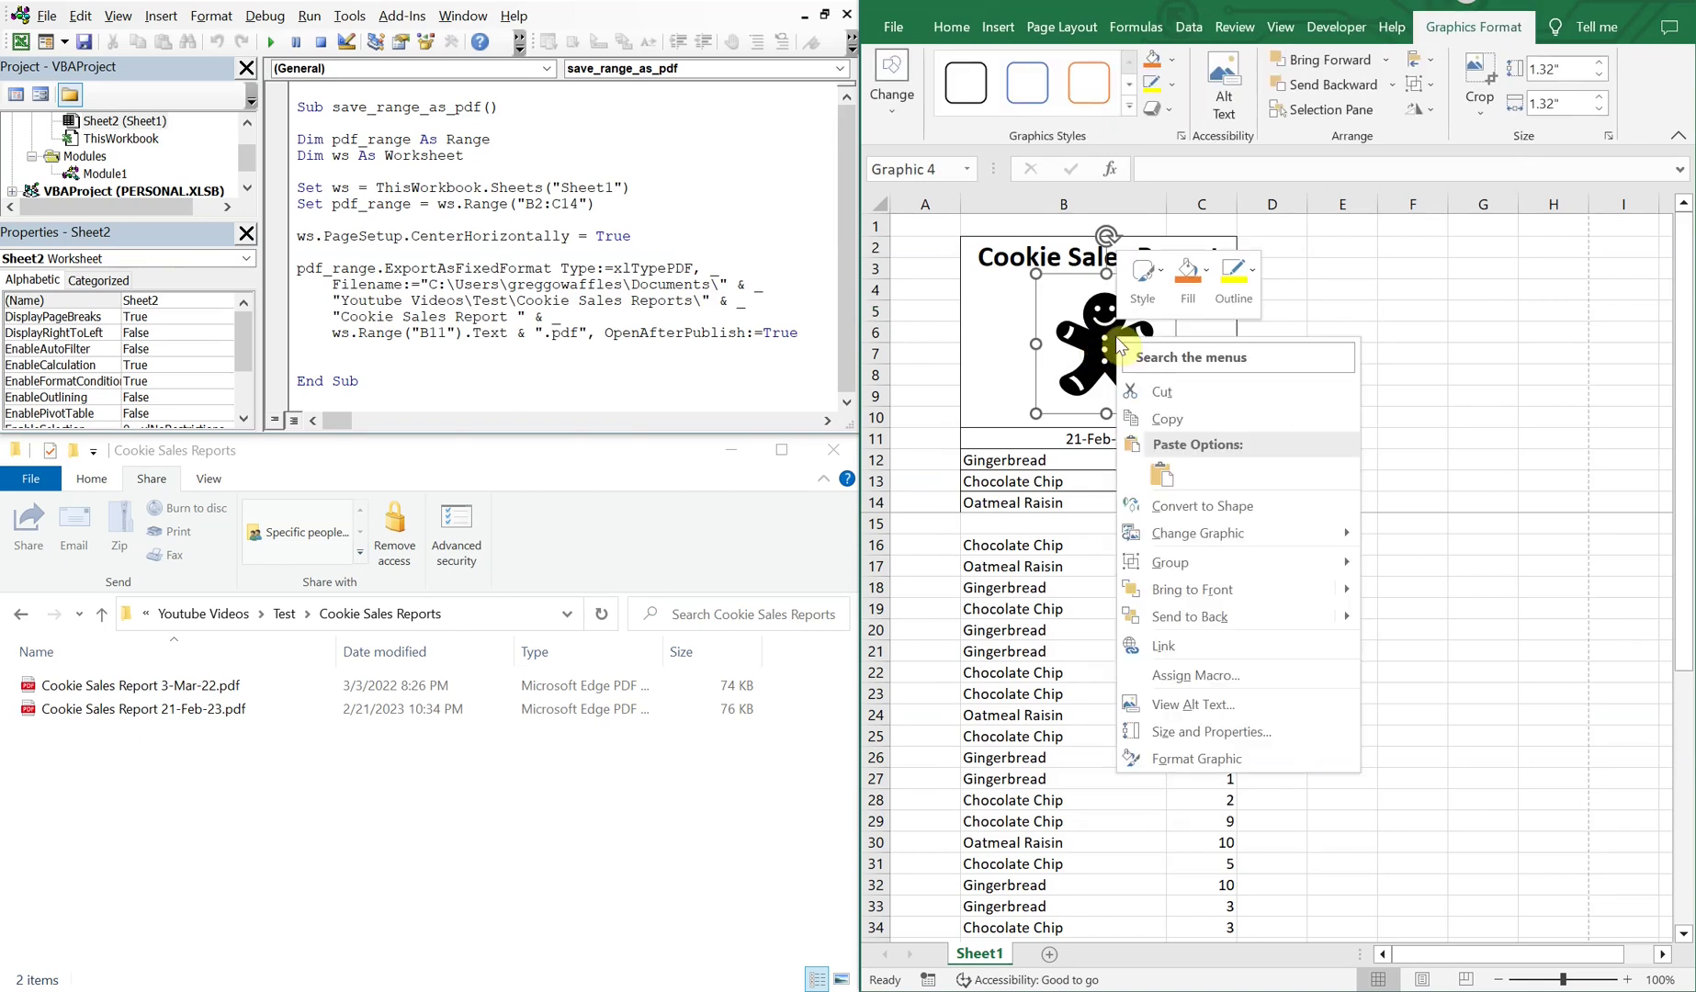
left_click(1237, 676)
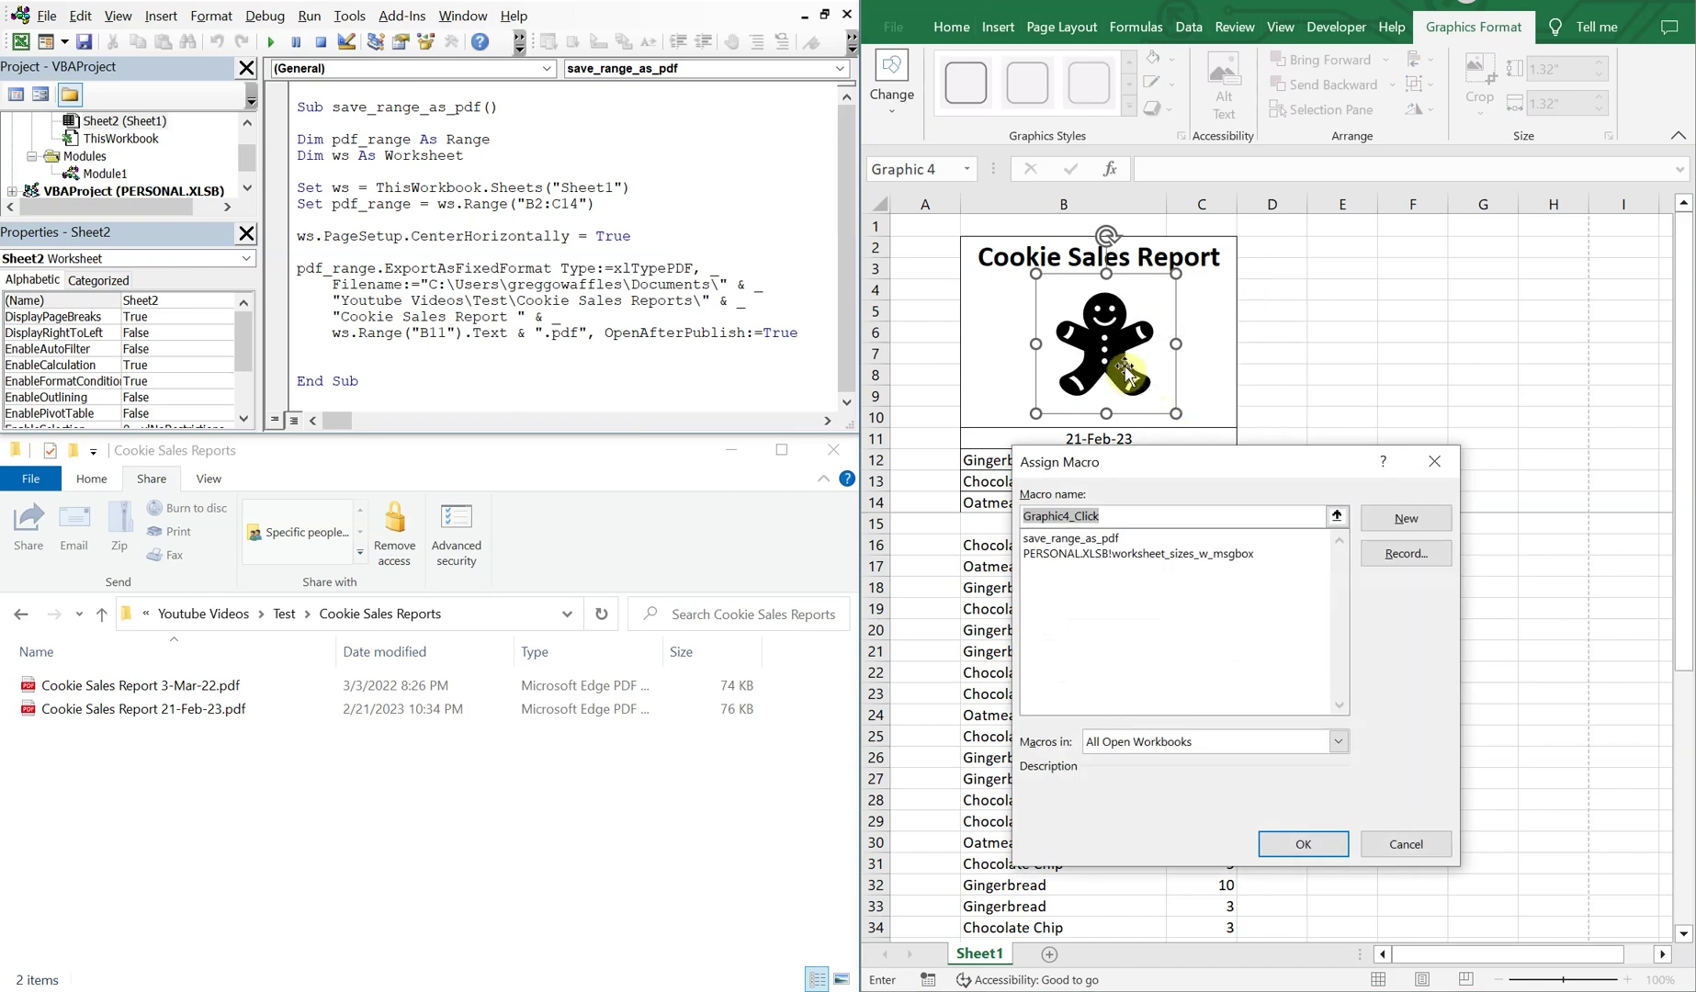
left_click(1097, 540)
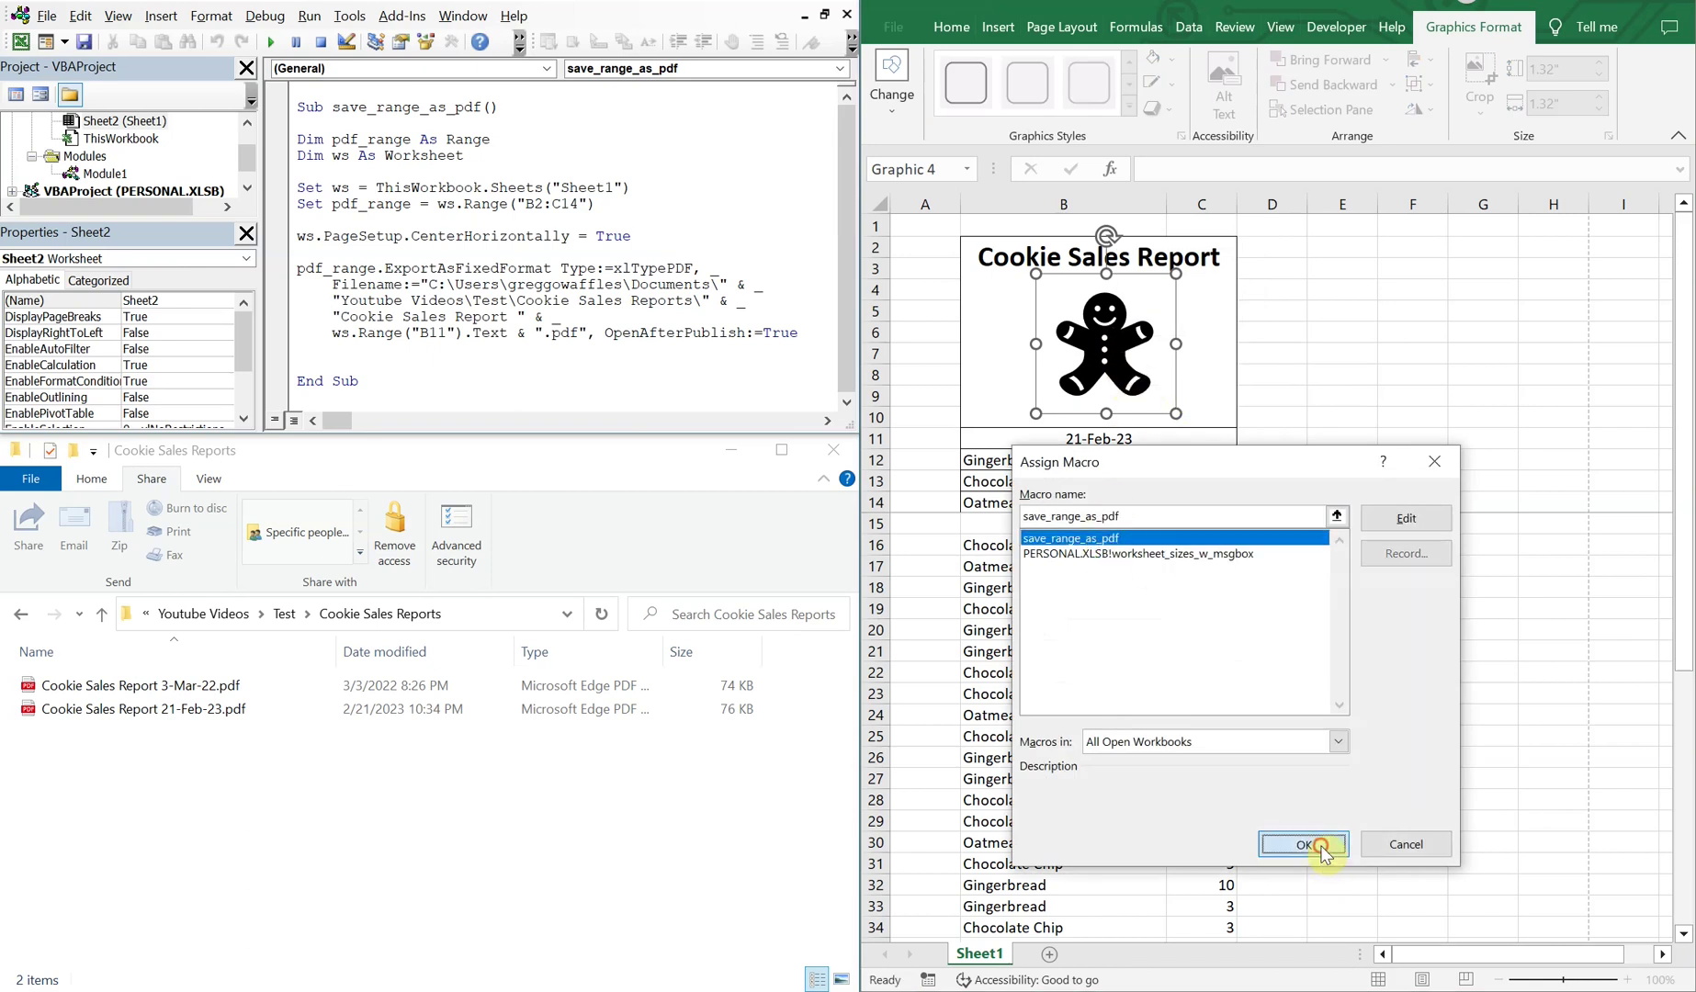
left_click(1307, 842)
left_click(1296, 356)
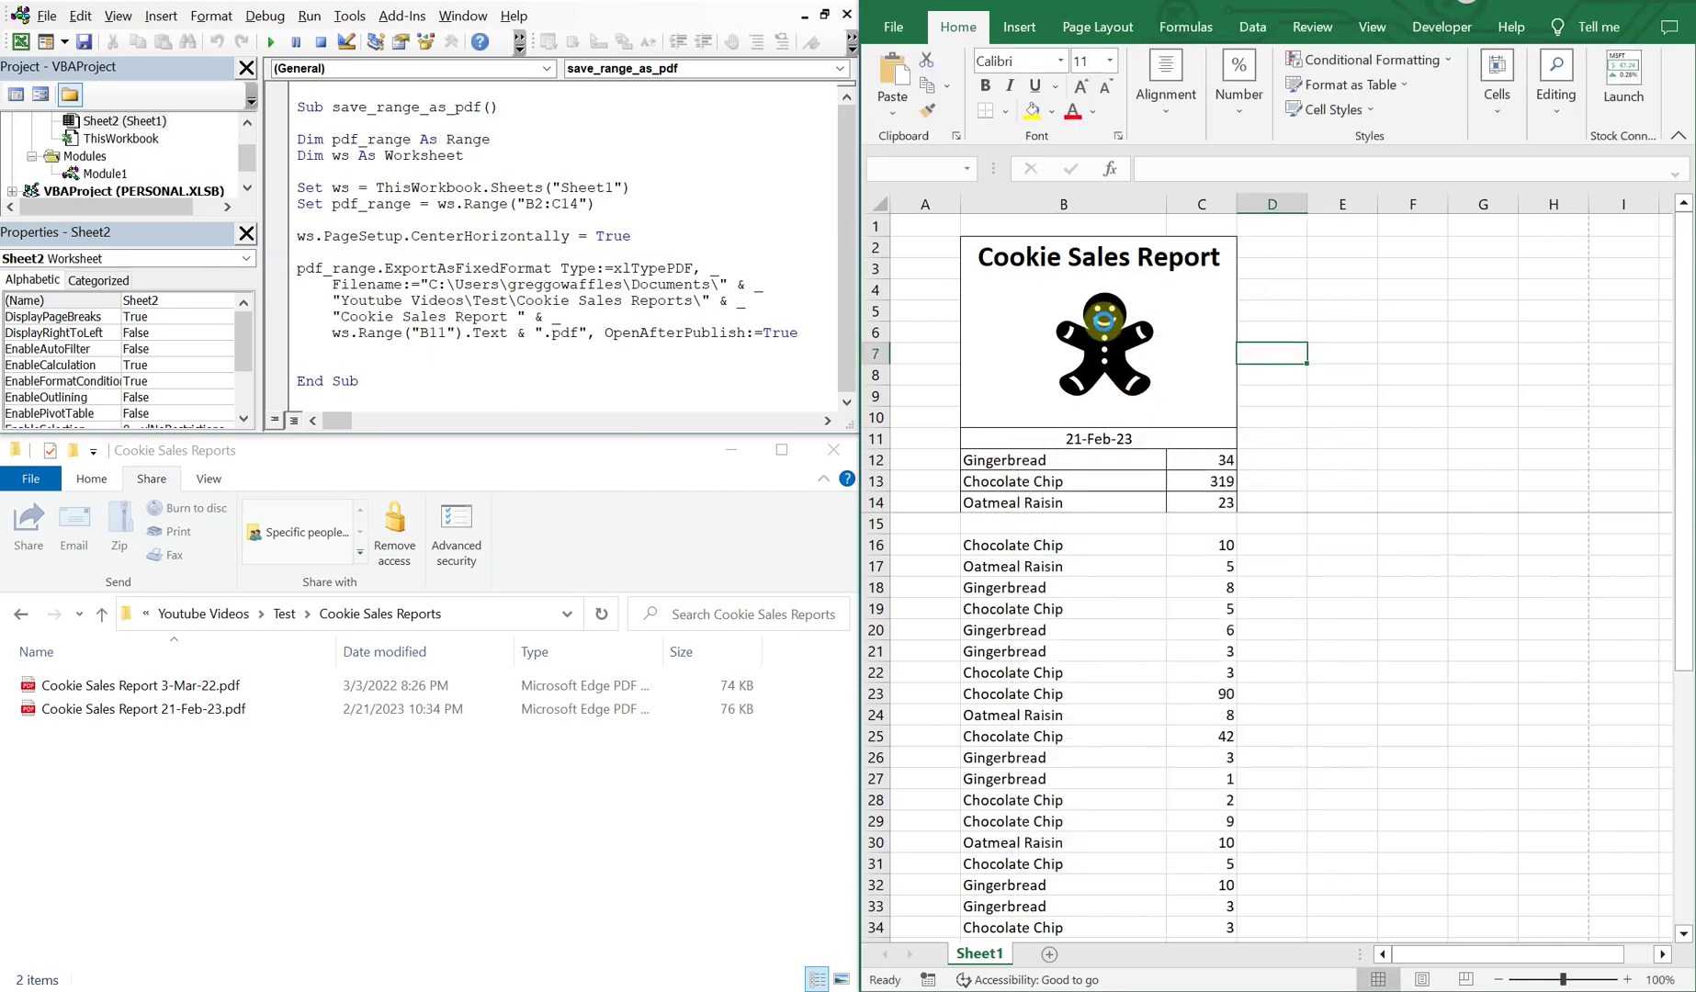
left_click(1104, 323)
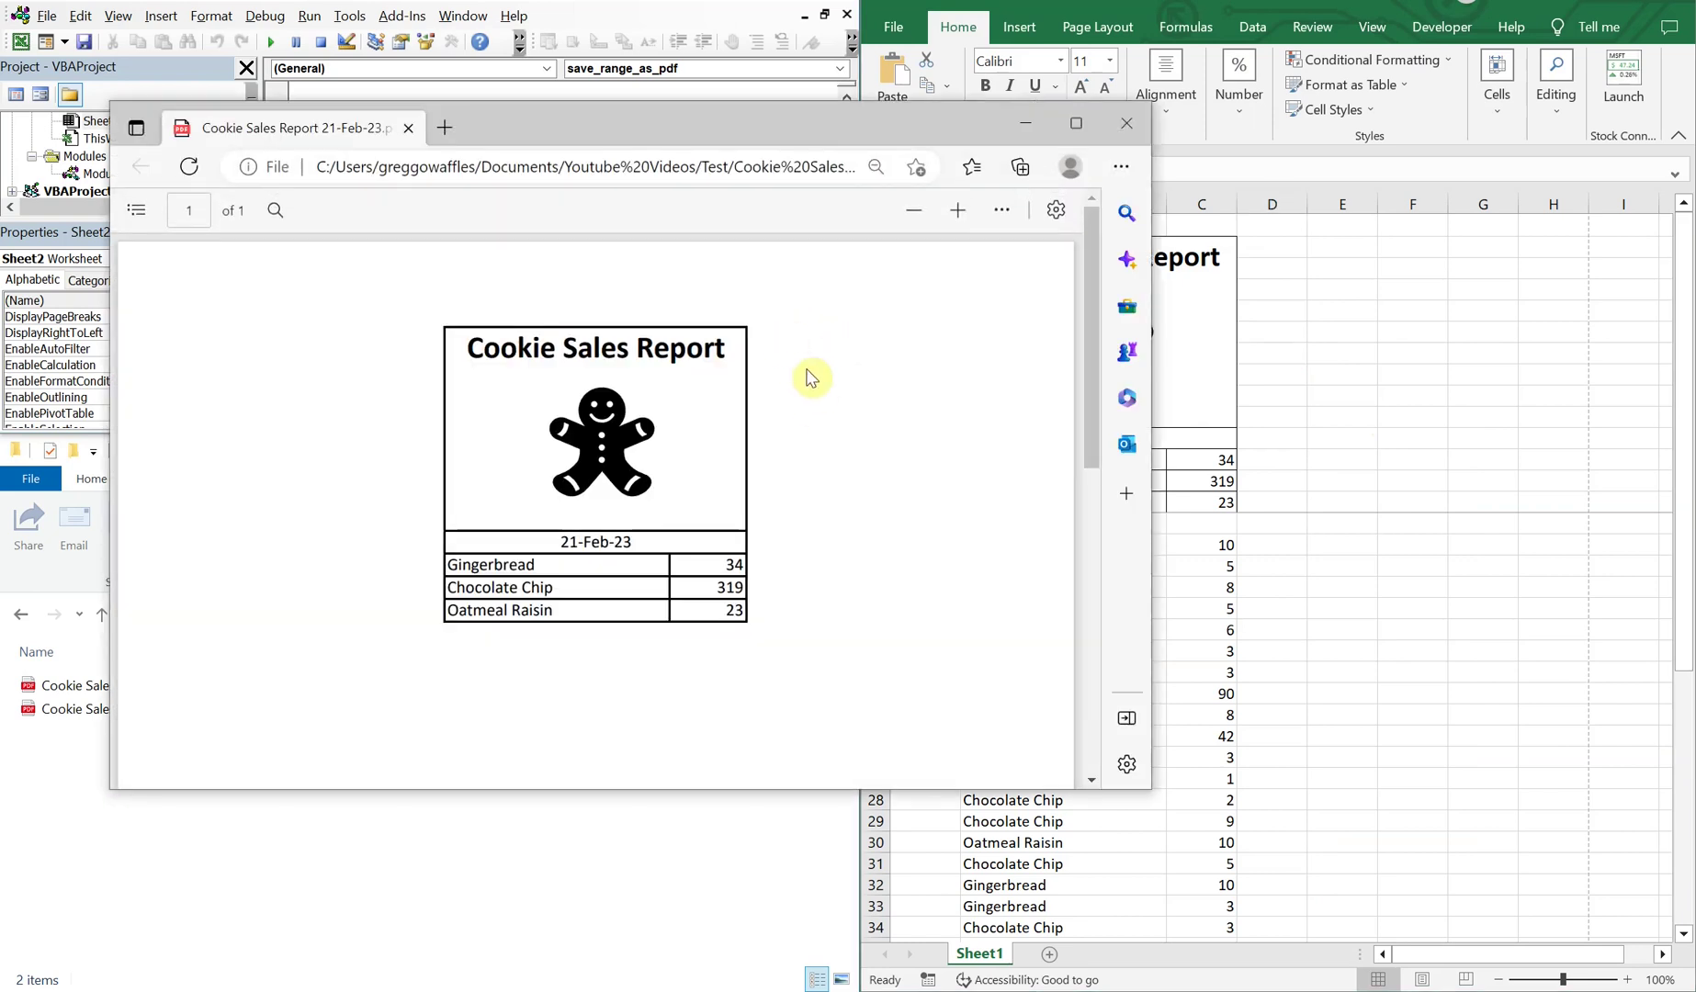
left_click(1137, 125)
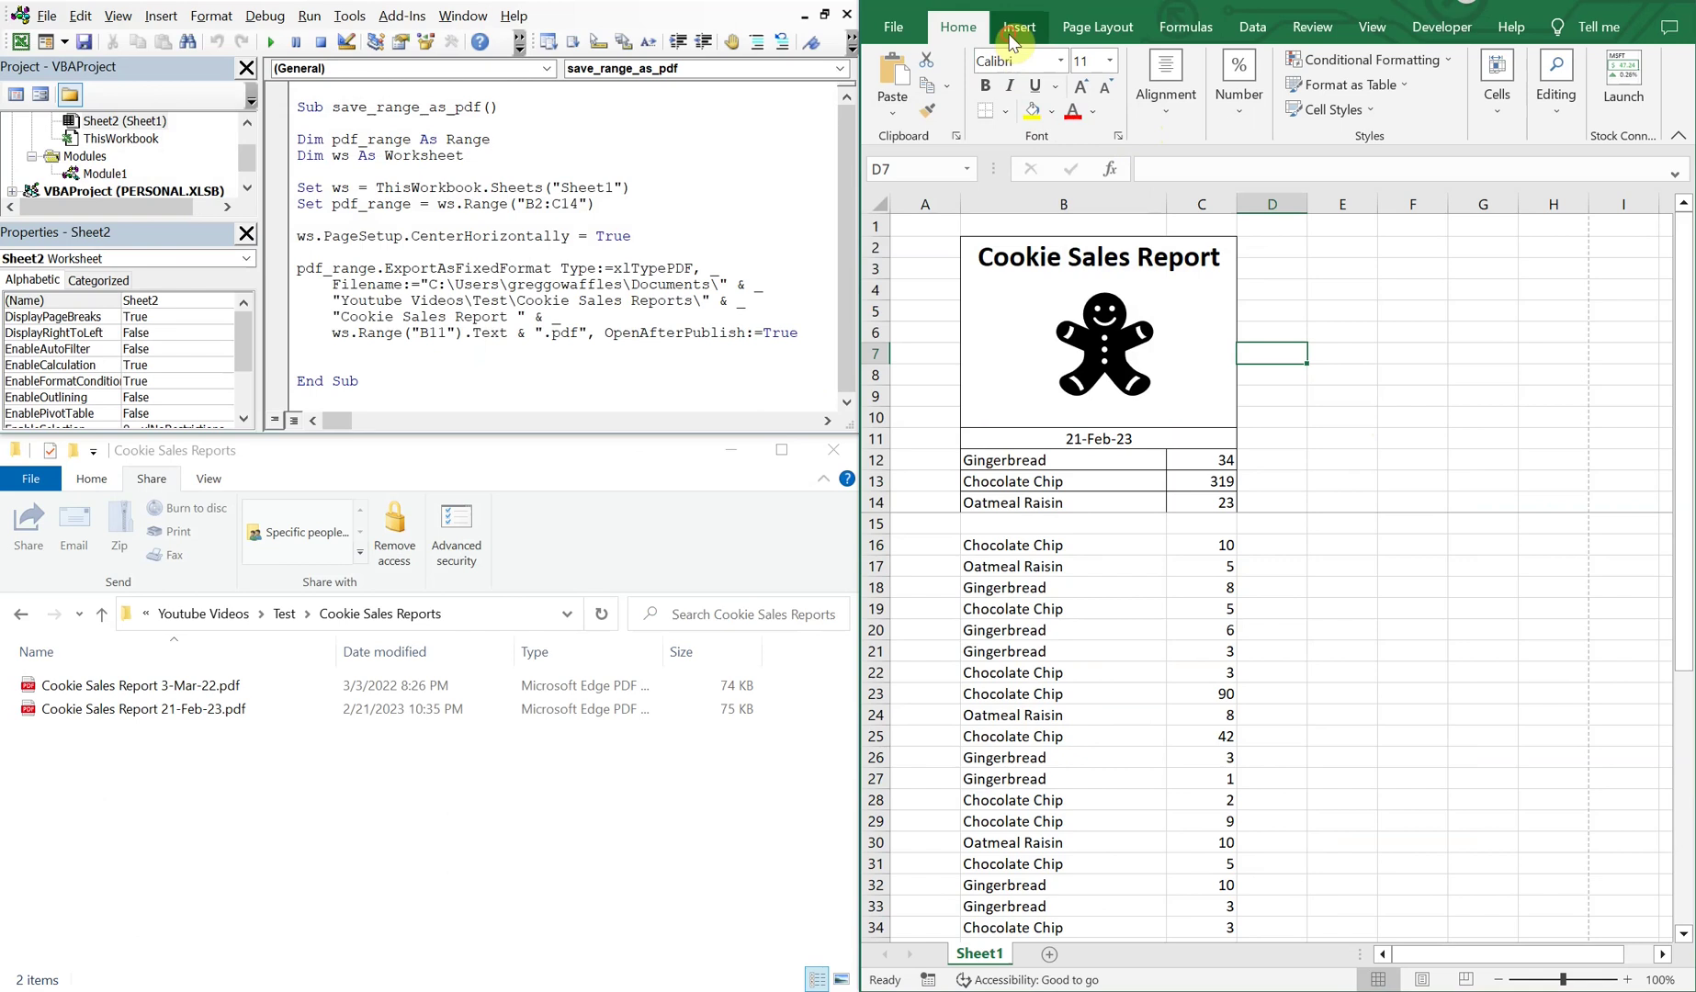
Step: Draw a rounded rectangle shape over cells E4 to H7
left_click(1014, 27)
left_click(986, 117)
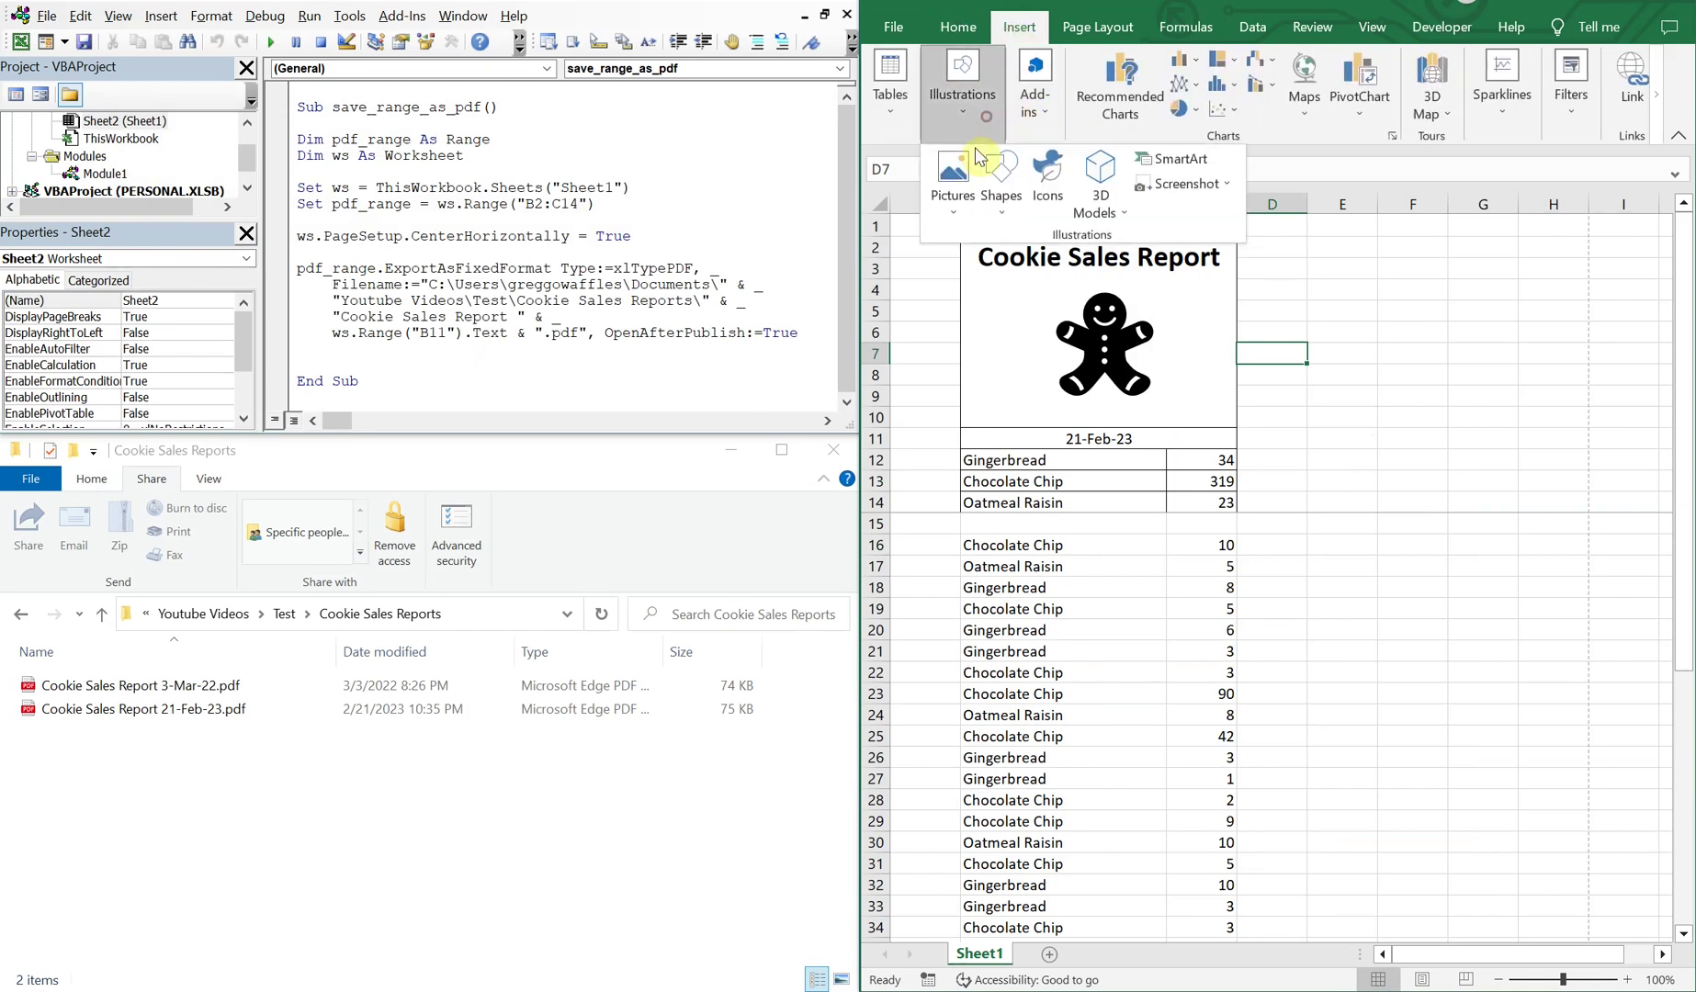
left_click(1005, 203)
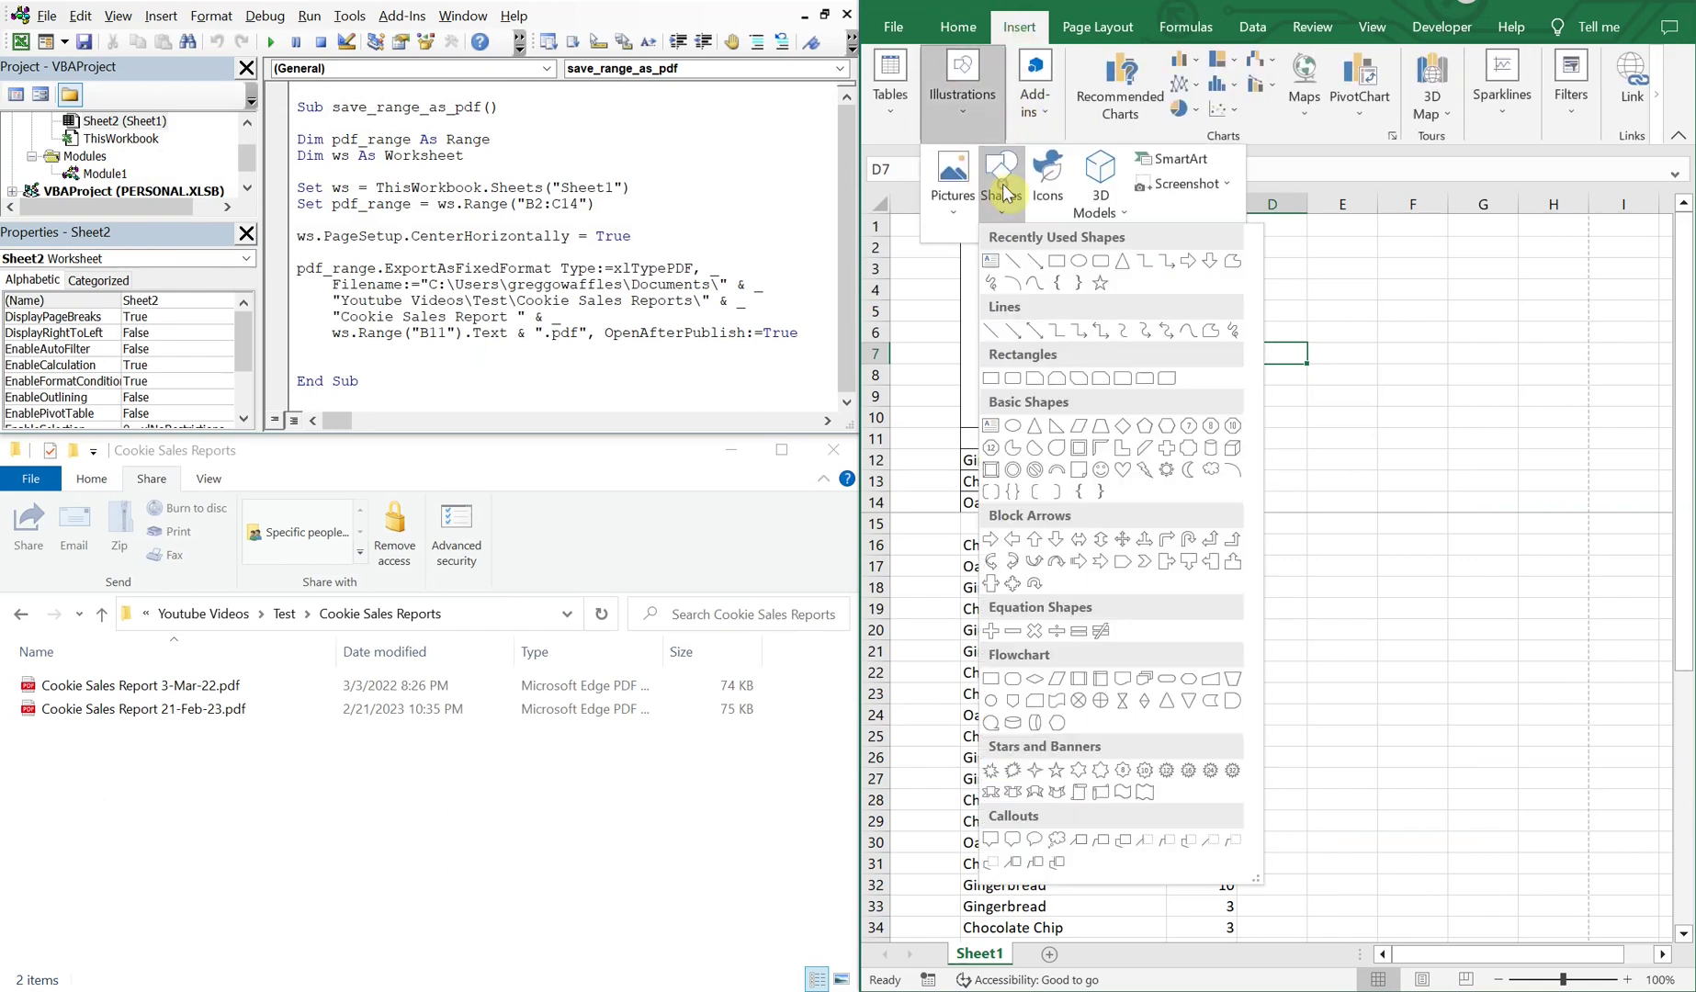
left_click(1107, 266)
left_click_drag(1313, 283, 1523, 361)
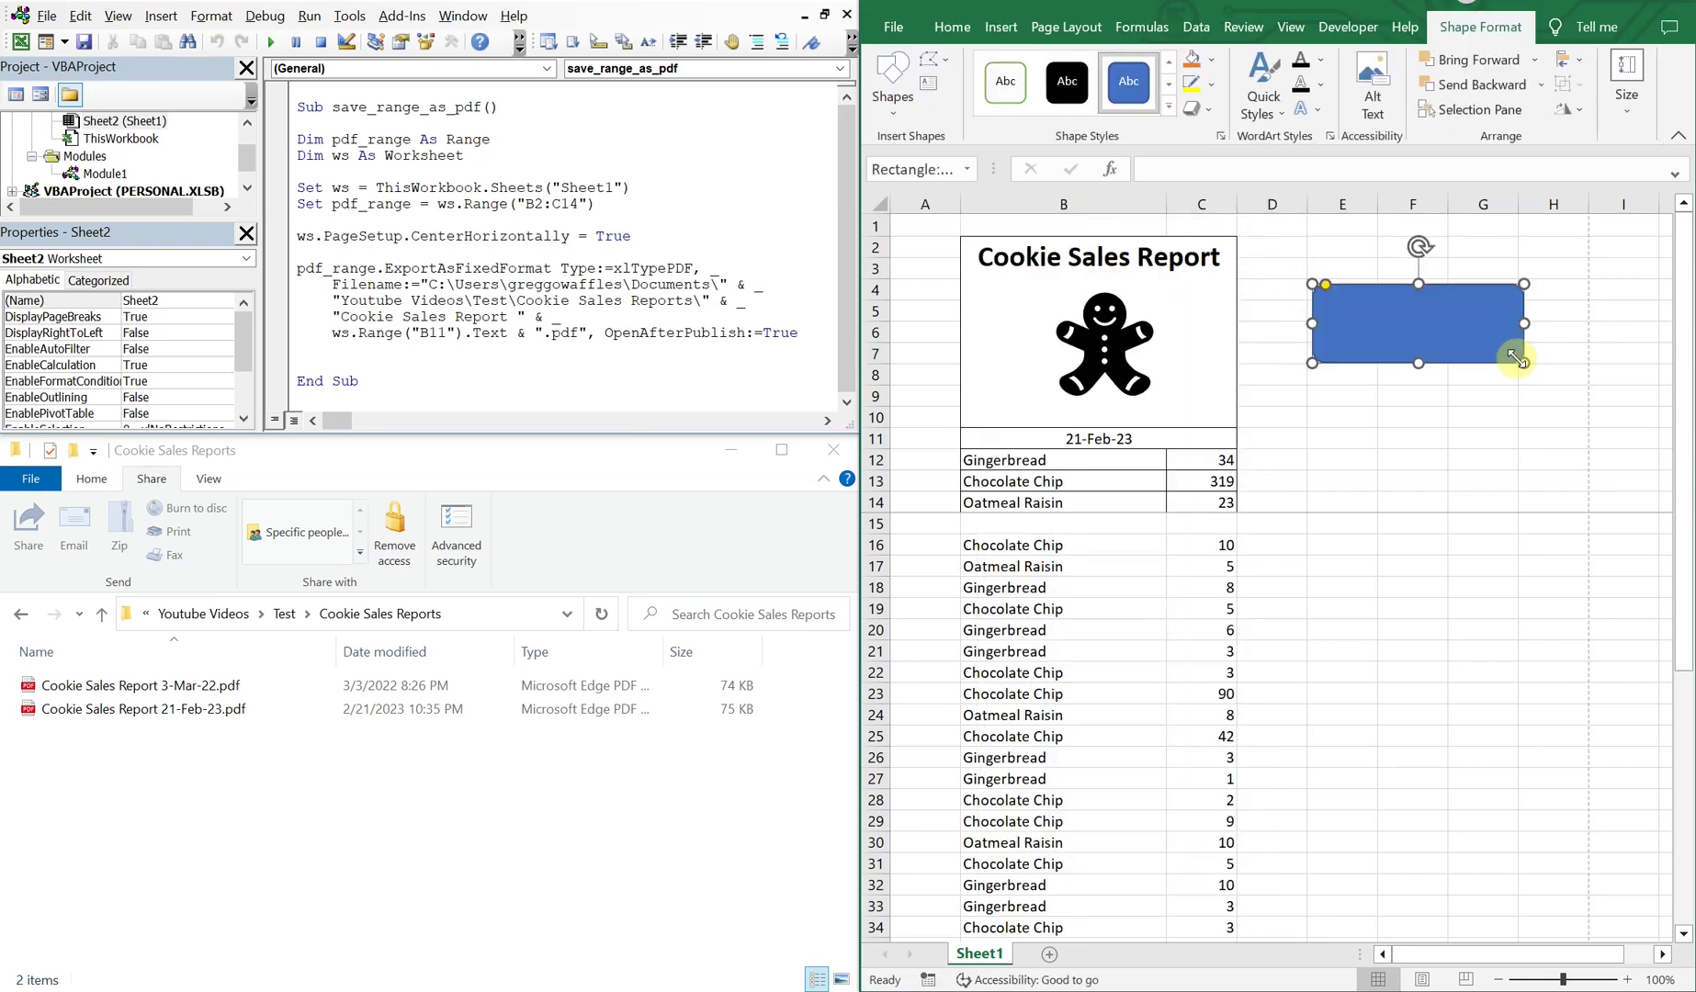
left_click(1367, 457)
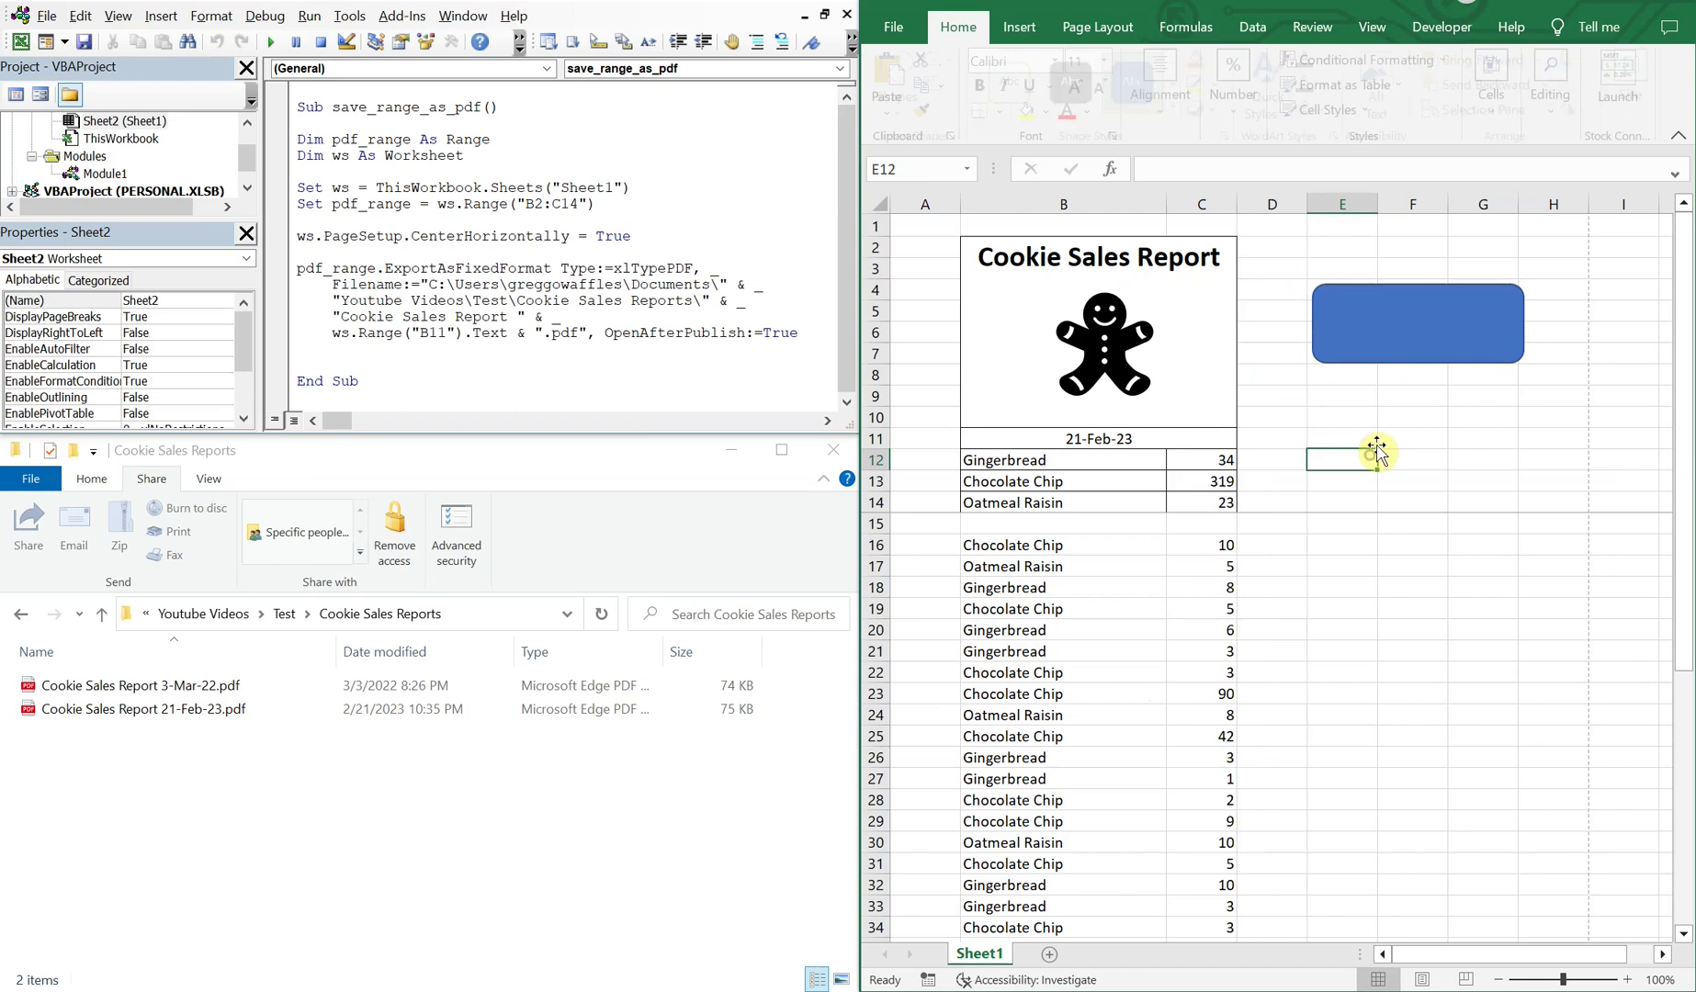
Step: Change the rectangle's outline colour to red
right_click(1348, 315)
left_click(1470, 277)
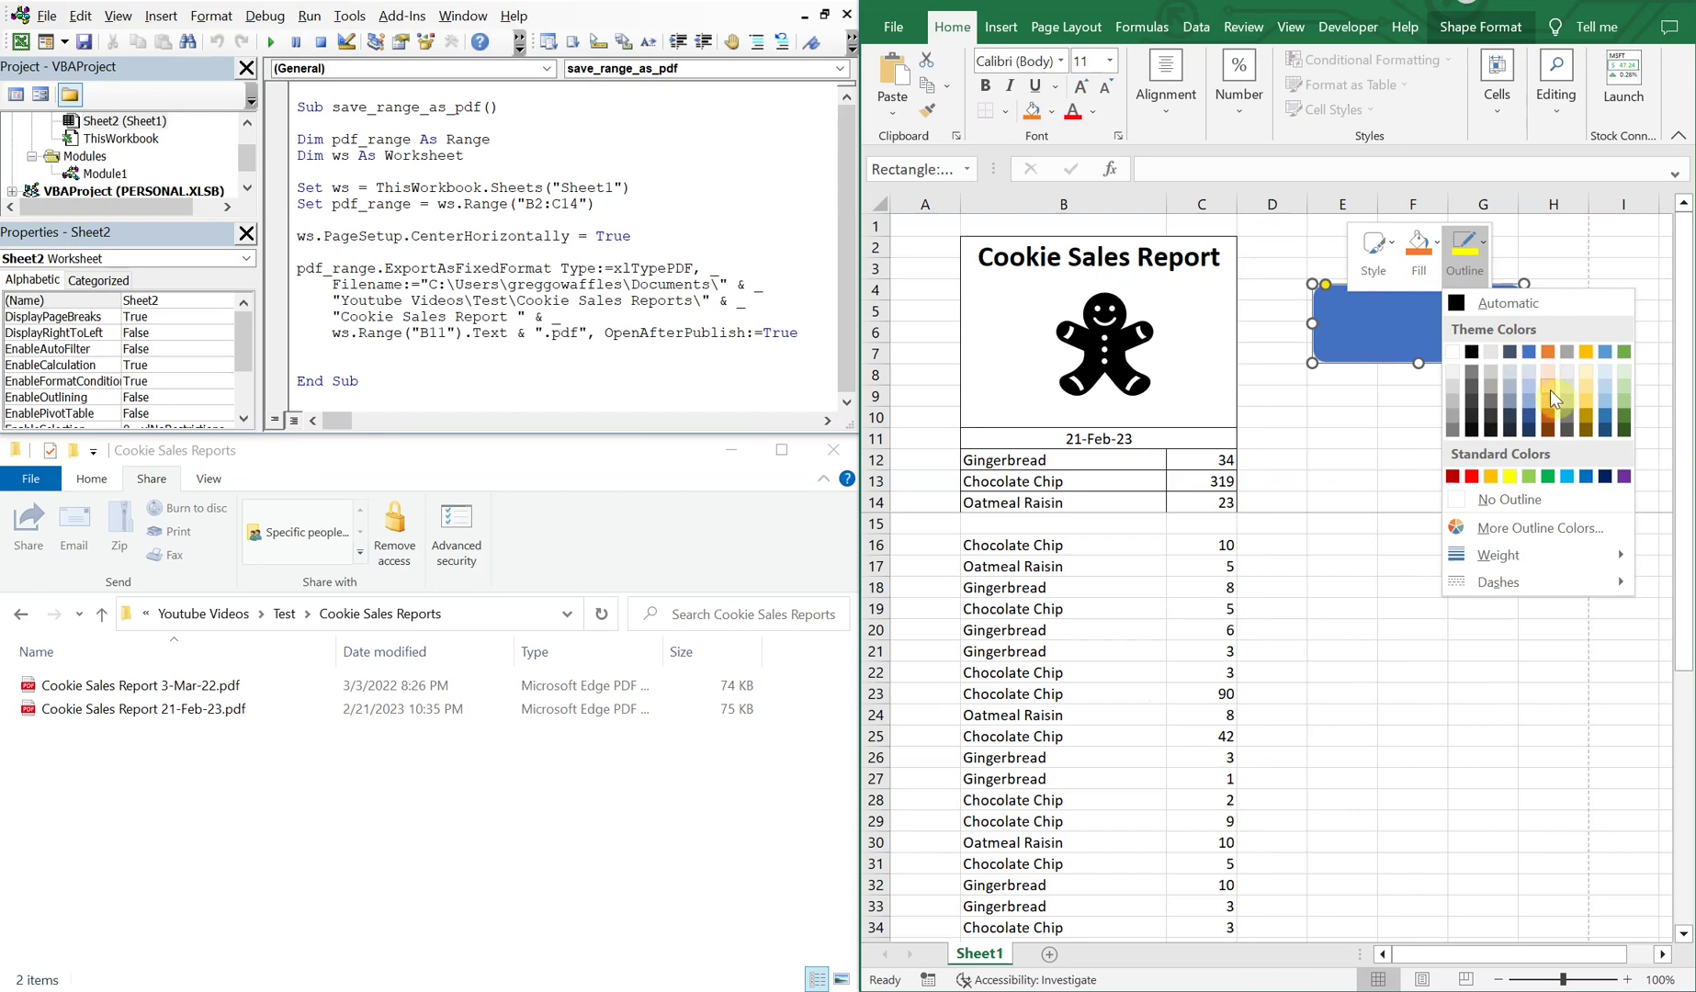
left_click(1475, 478)
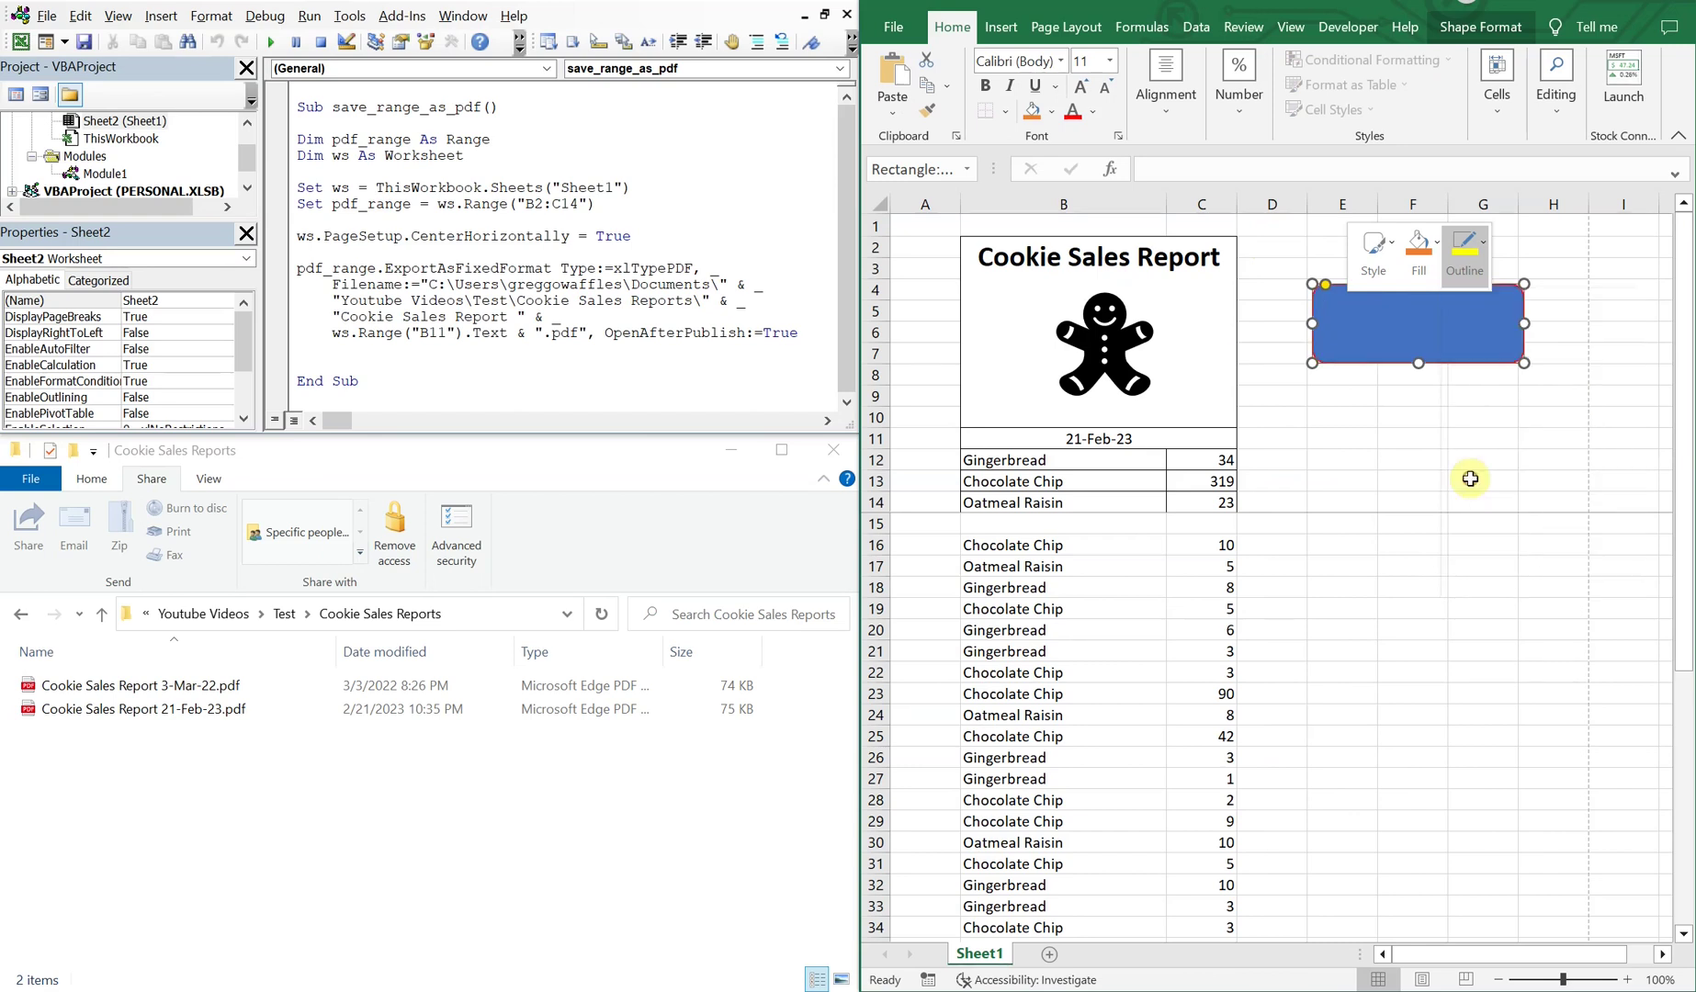
Step: Type 'Please Click Here for Report' in the rectangle and centre it vertically and horizontally
left_click(1355, 314)
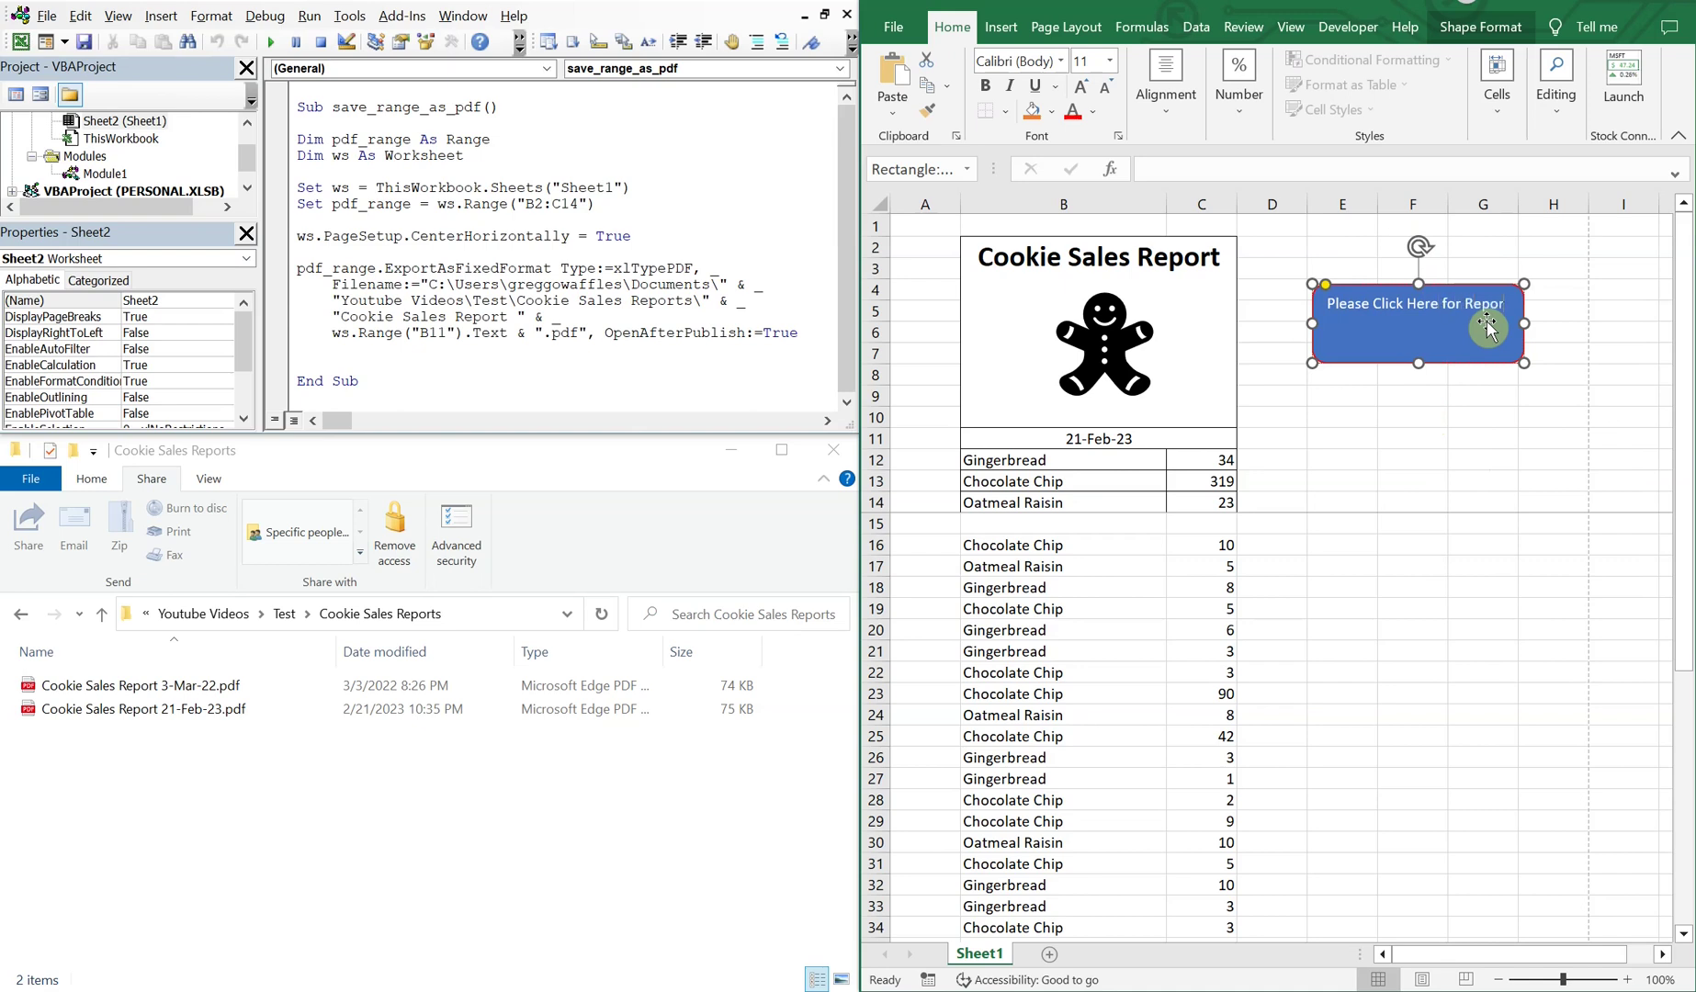
left_click(1165, 85)
left_click(1183, 174)
left_click(1170, 200)
Step: Set the button text to 16-point font size
left_click(1109, 67)
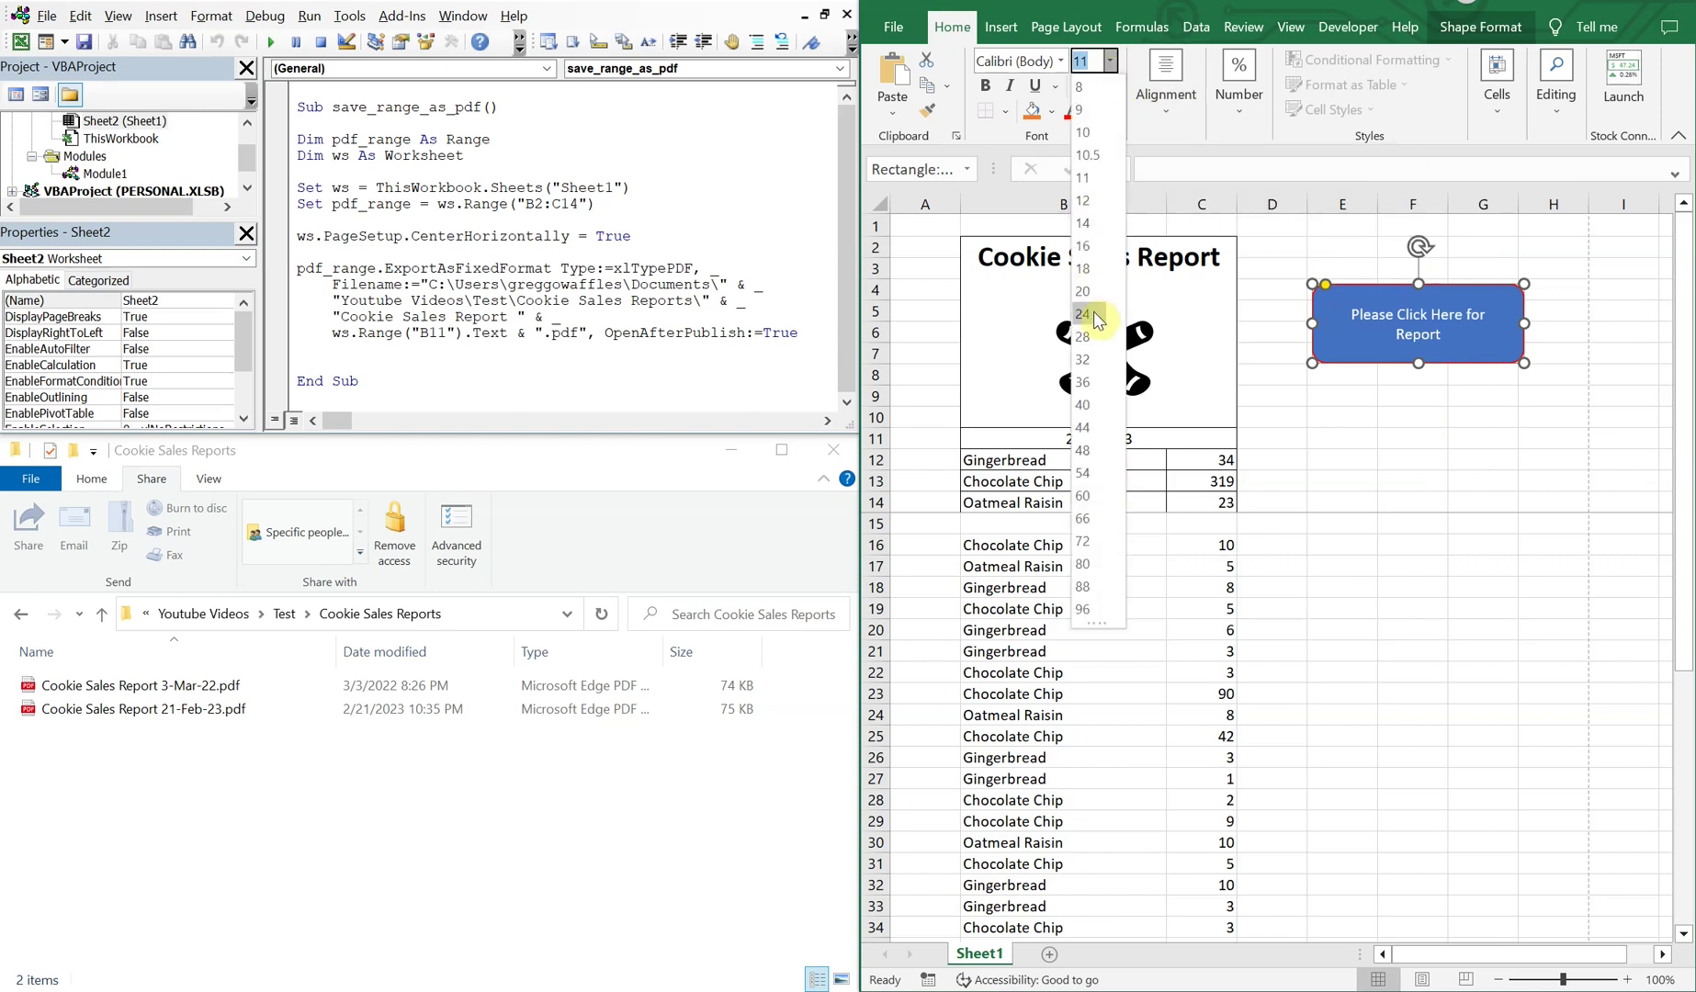
key("Escape")
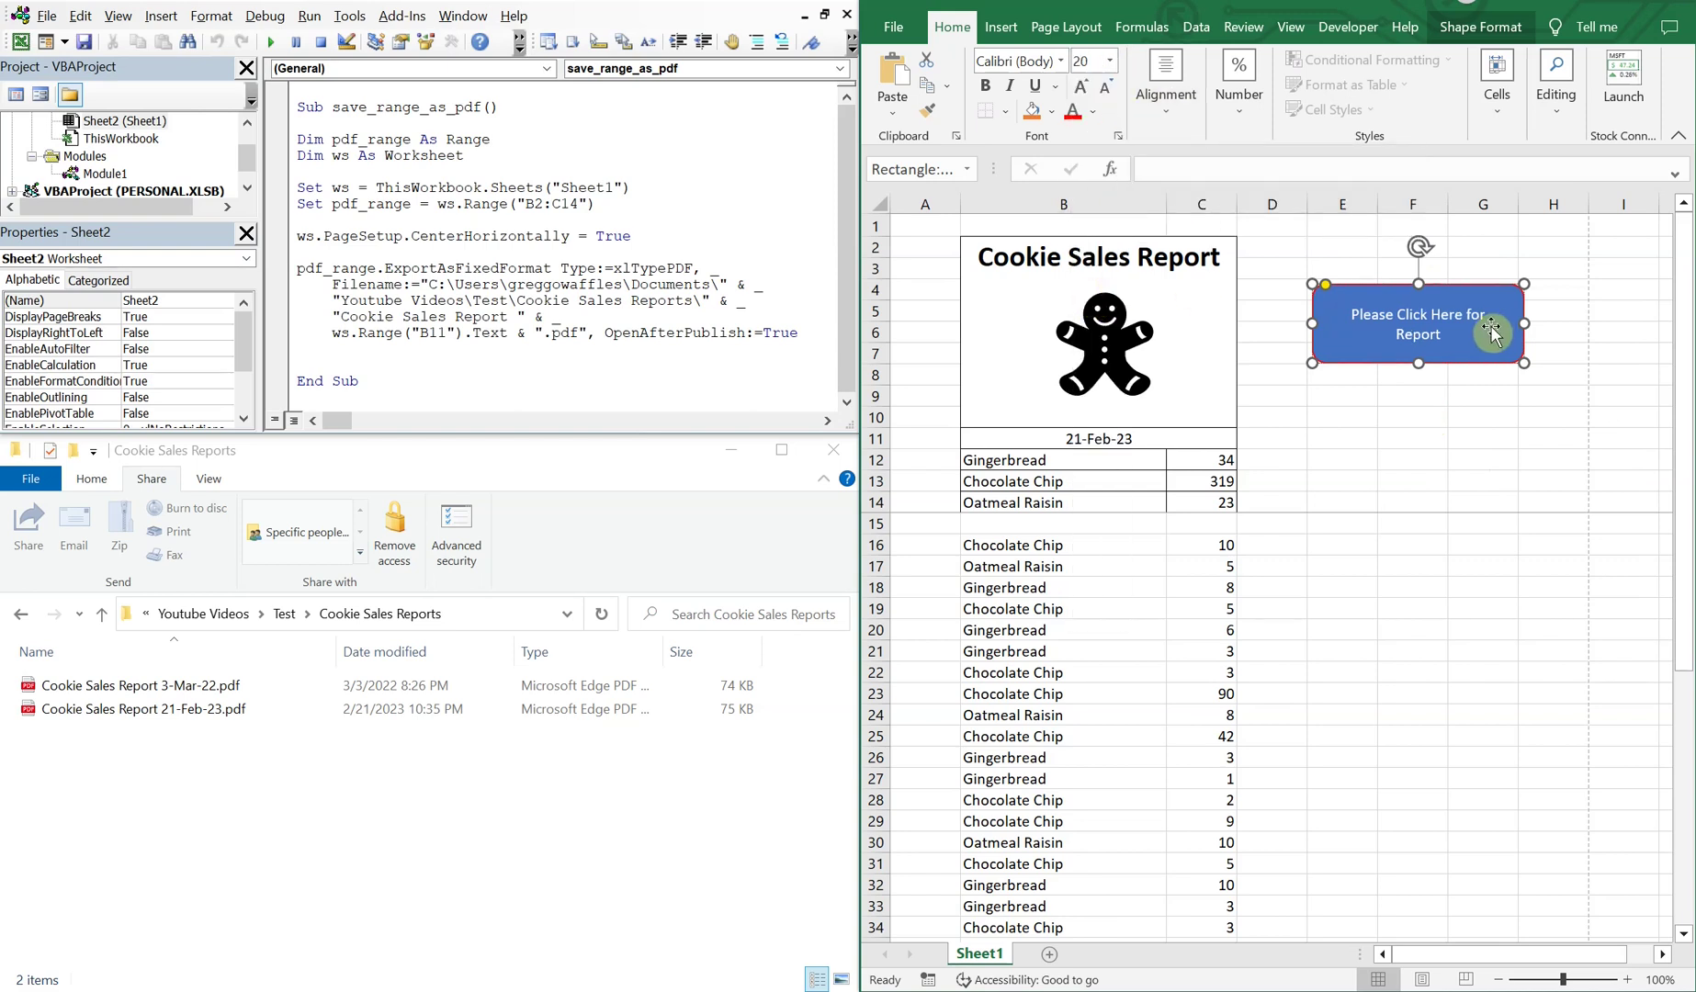
left_click_drag(1495, 327, 1360, 312)
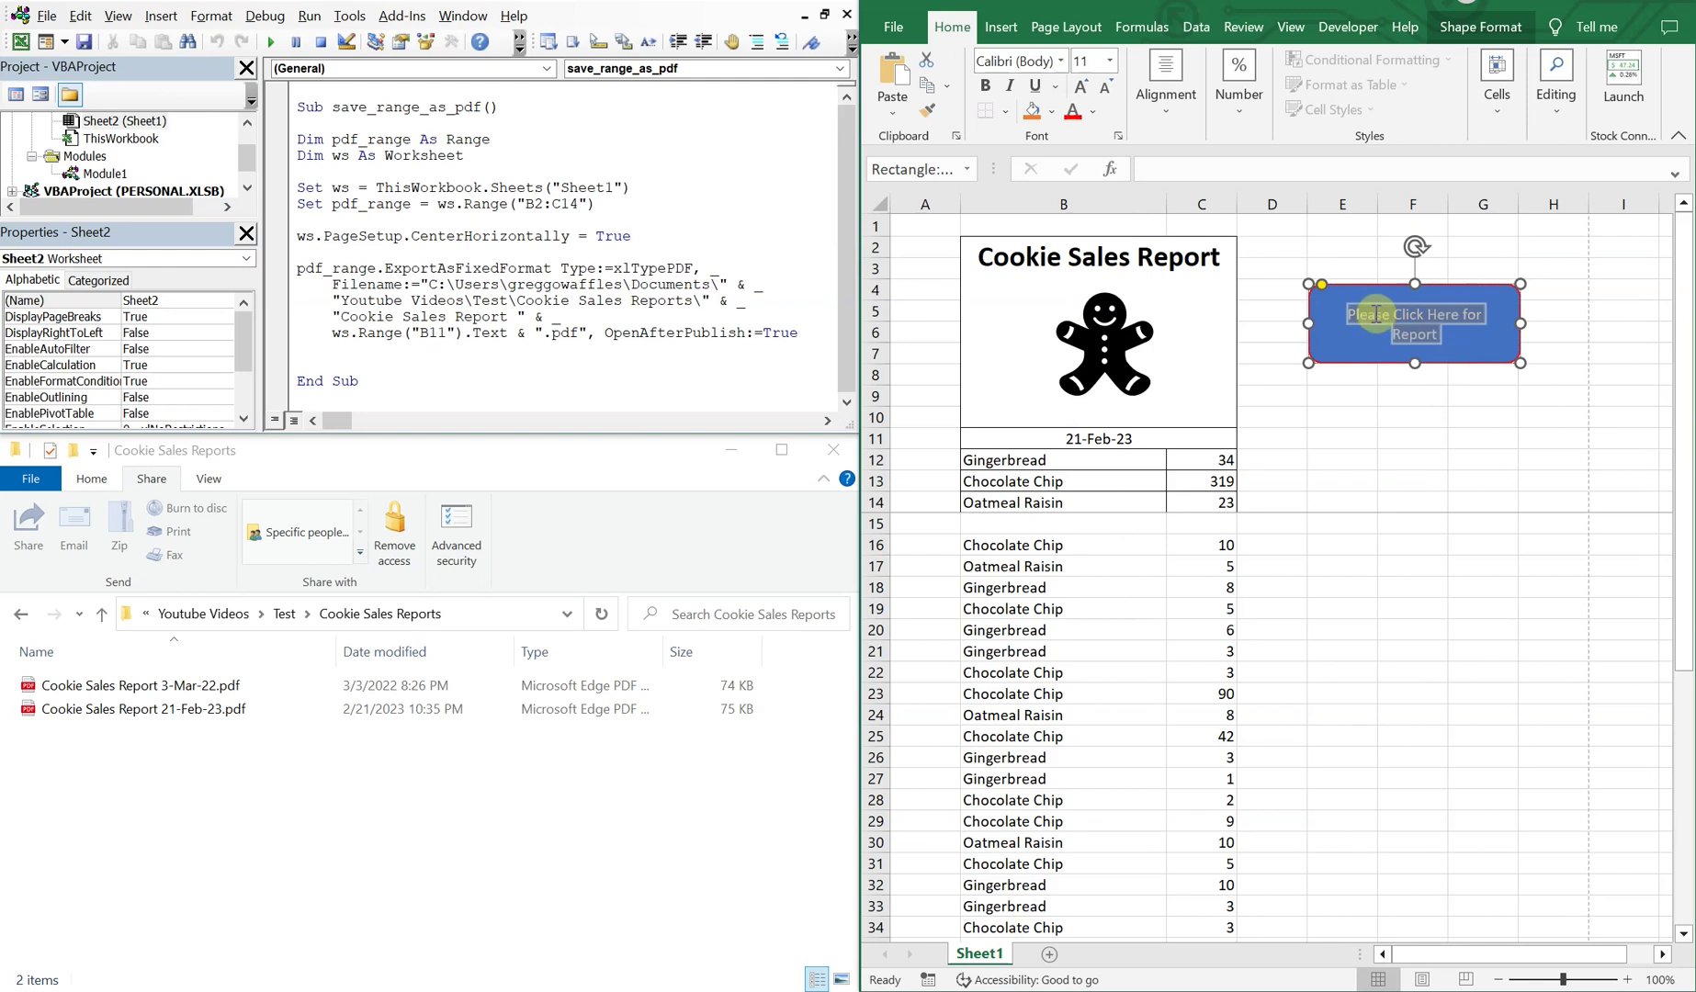
left_click(1109, 62)
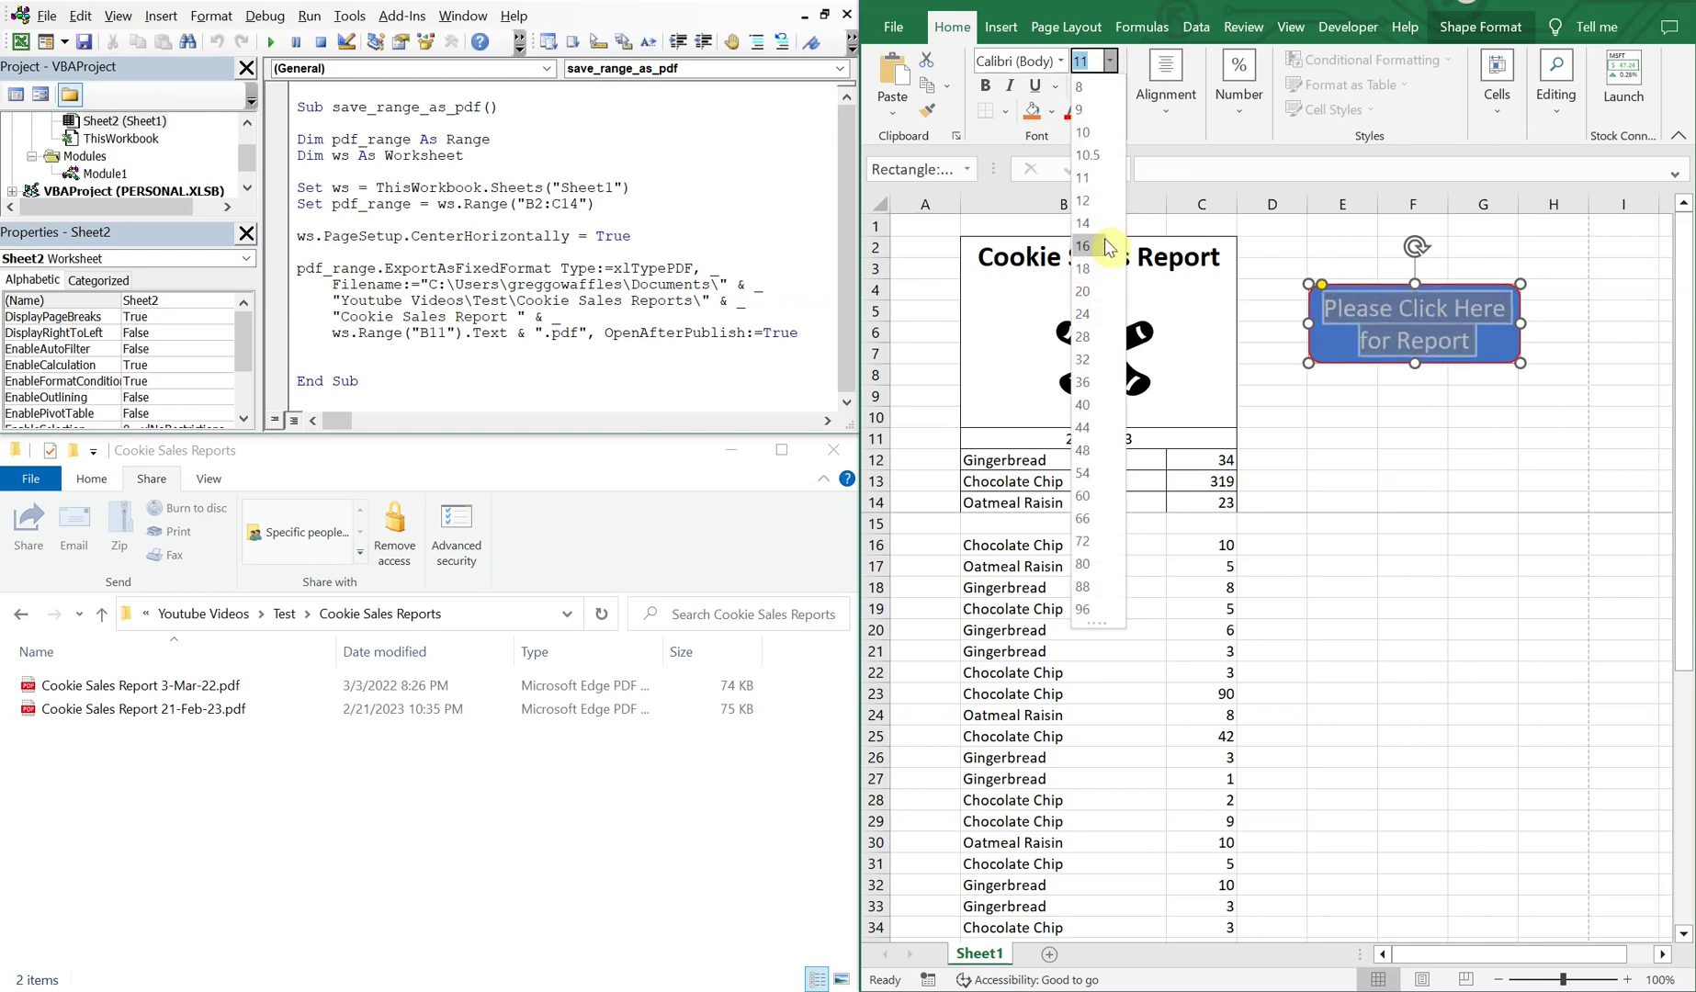
key("Escape")
left_click(1452, 386)
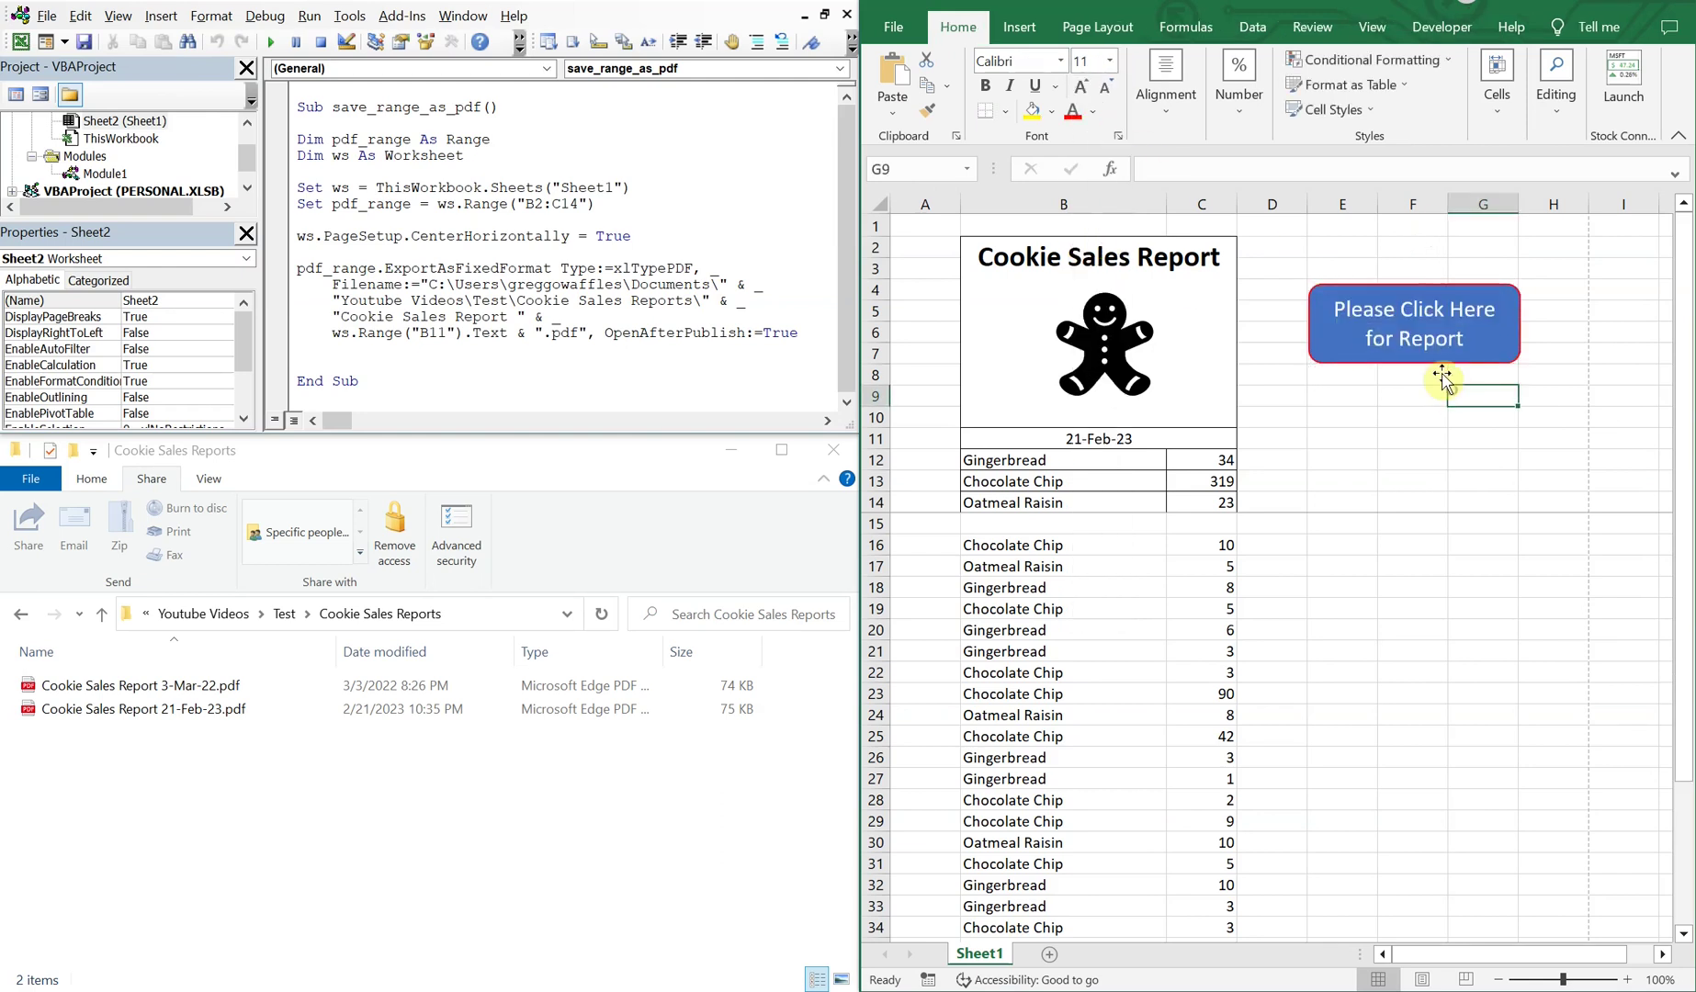
Step: Recolour the button text, trying red before settling on white
left_click(1477, 339)
left_click_drag(1434, 336, 1332, 308)
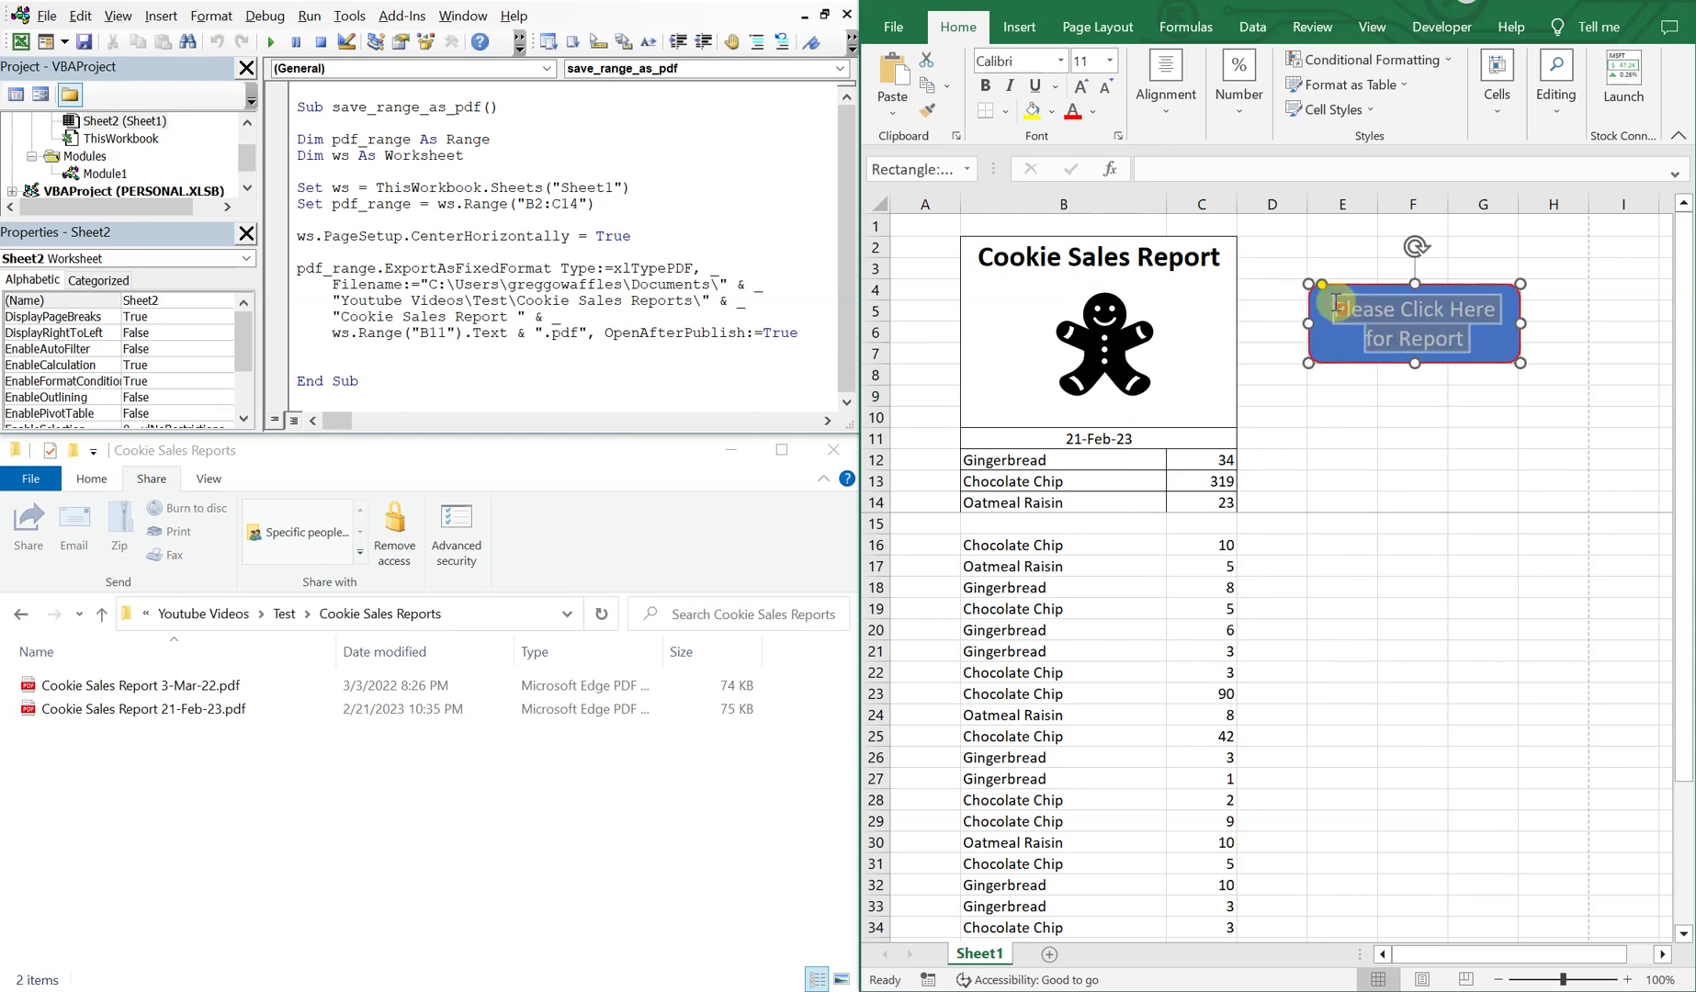
left_click(1081, 116)
left_click(1355, 416)
left_click(1480, 345)
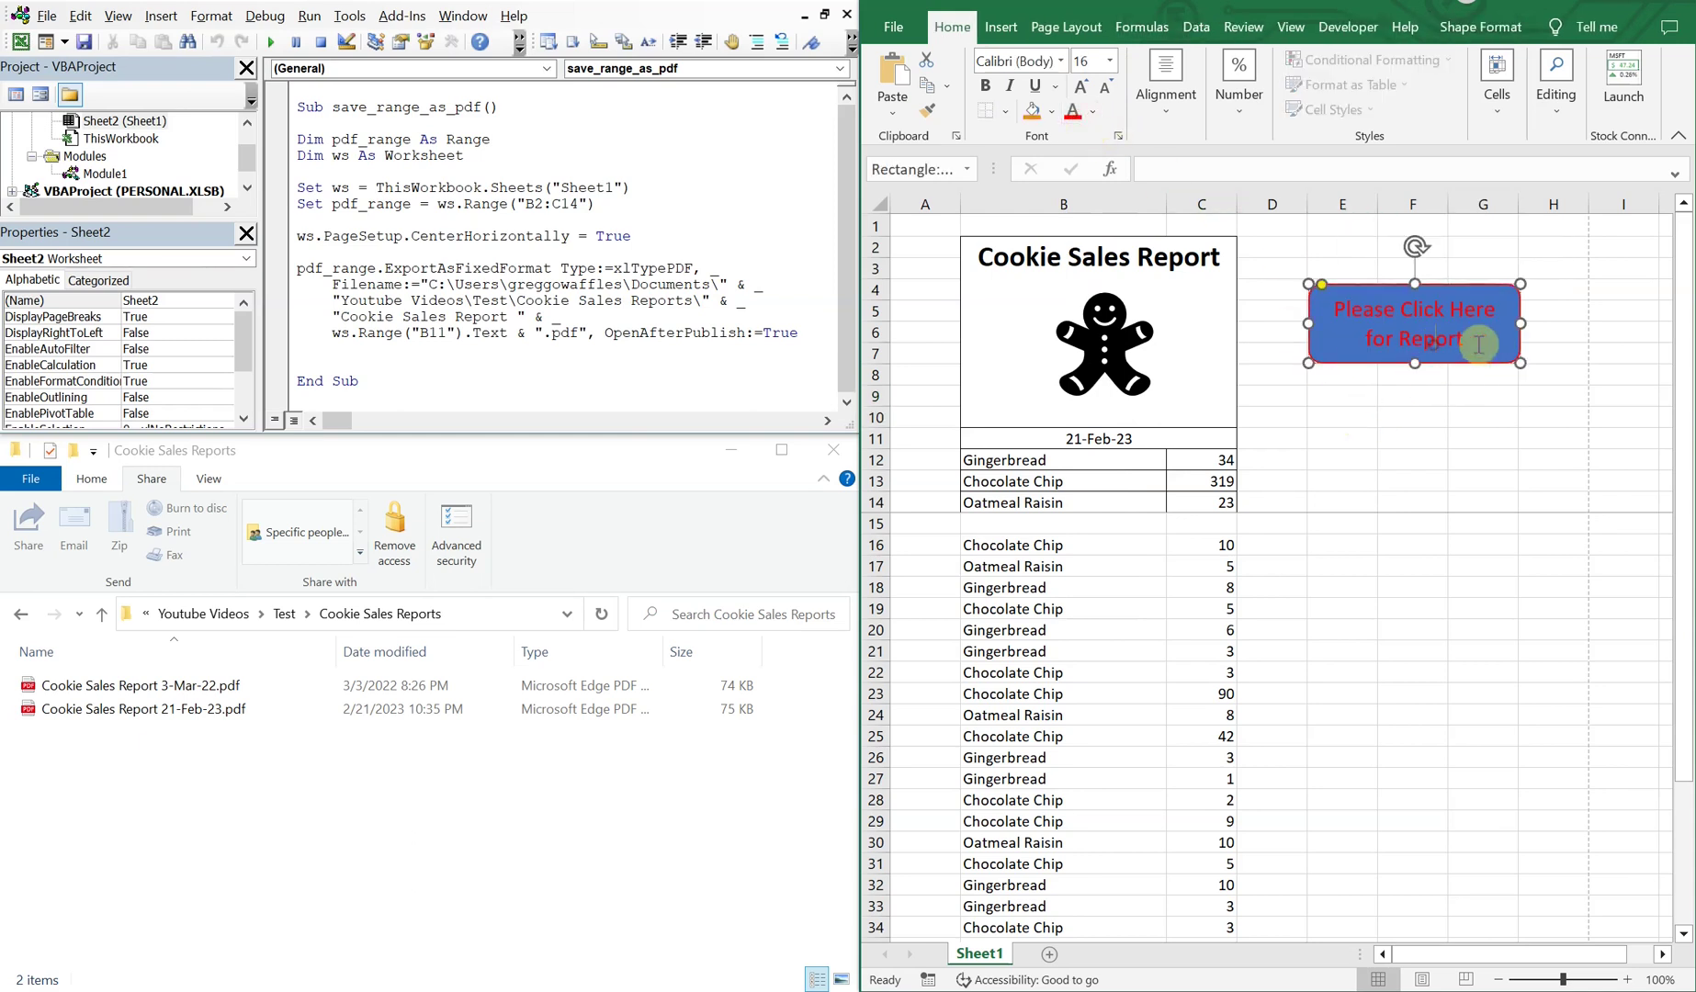
left_click_drag(1480, 345, 1332, 308)
left_click(1093, 111)
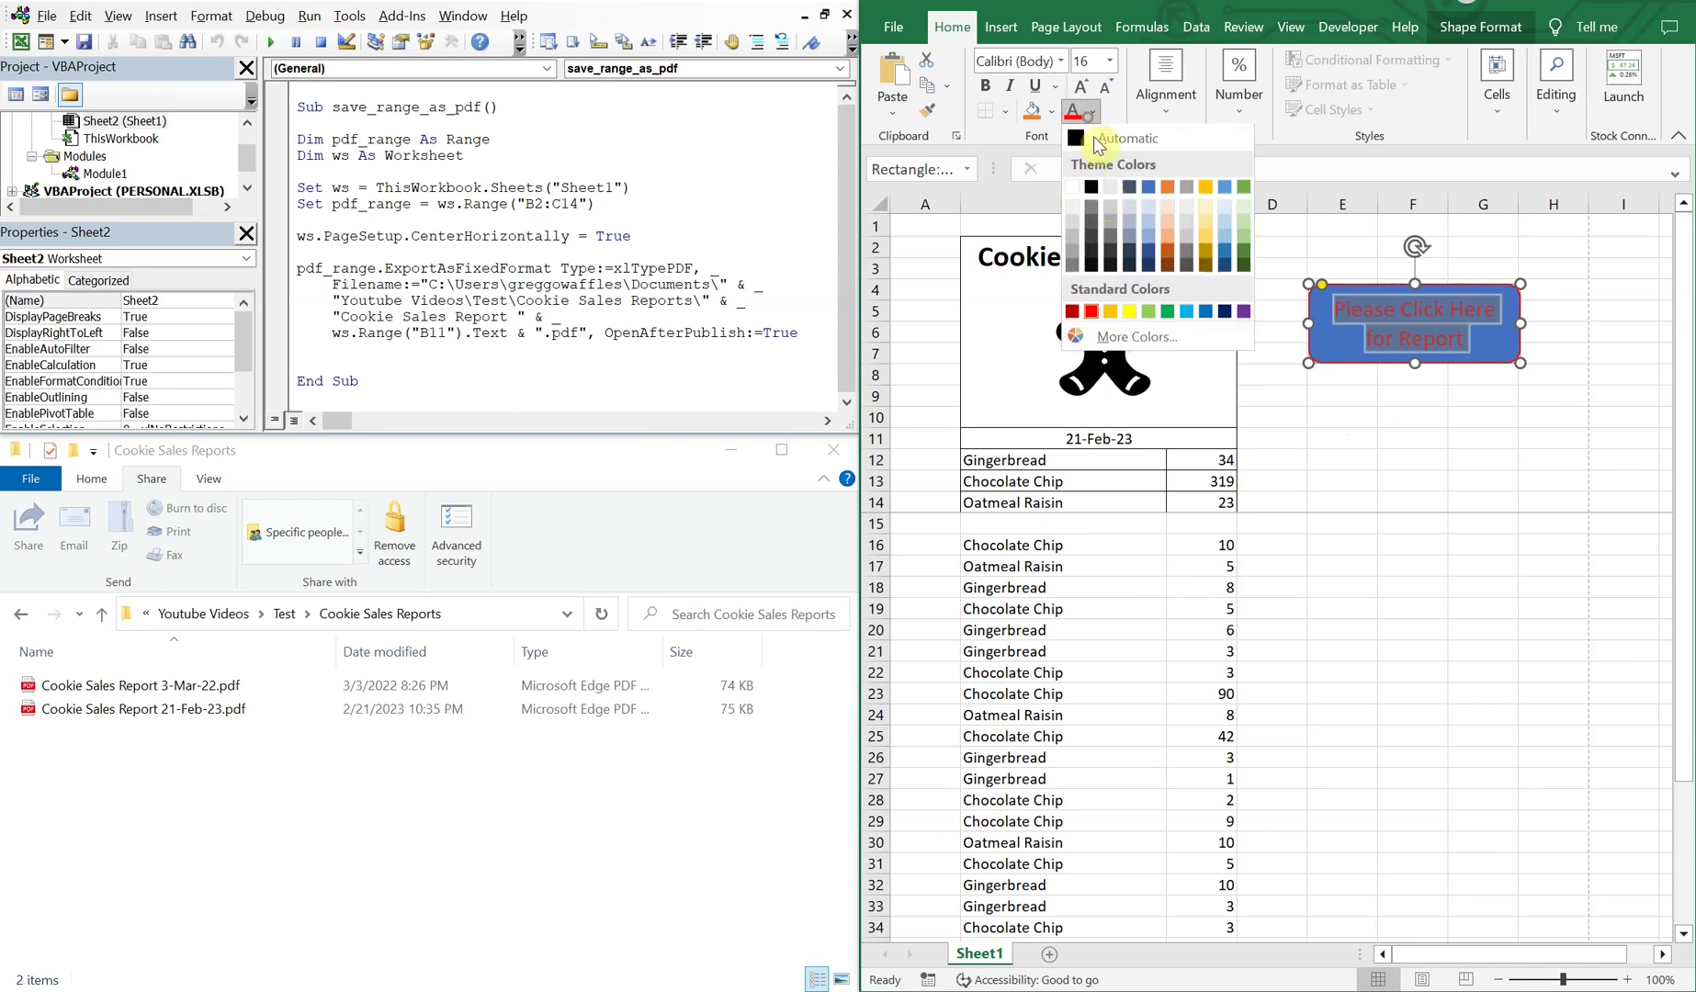
left_click(1073, 187)
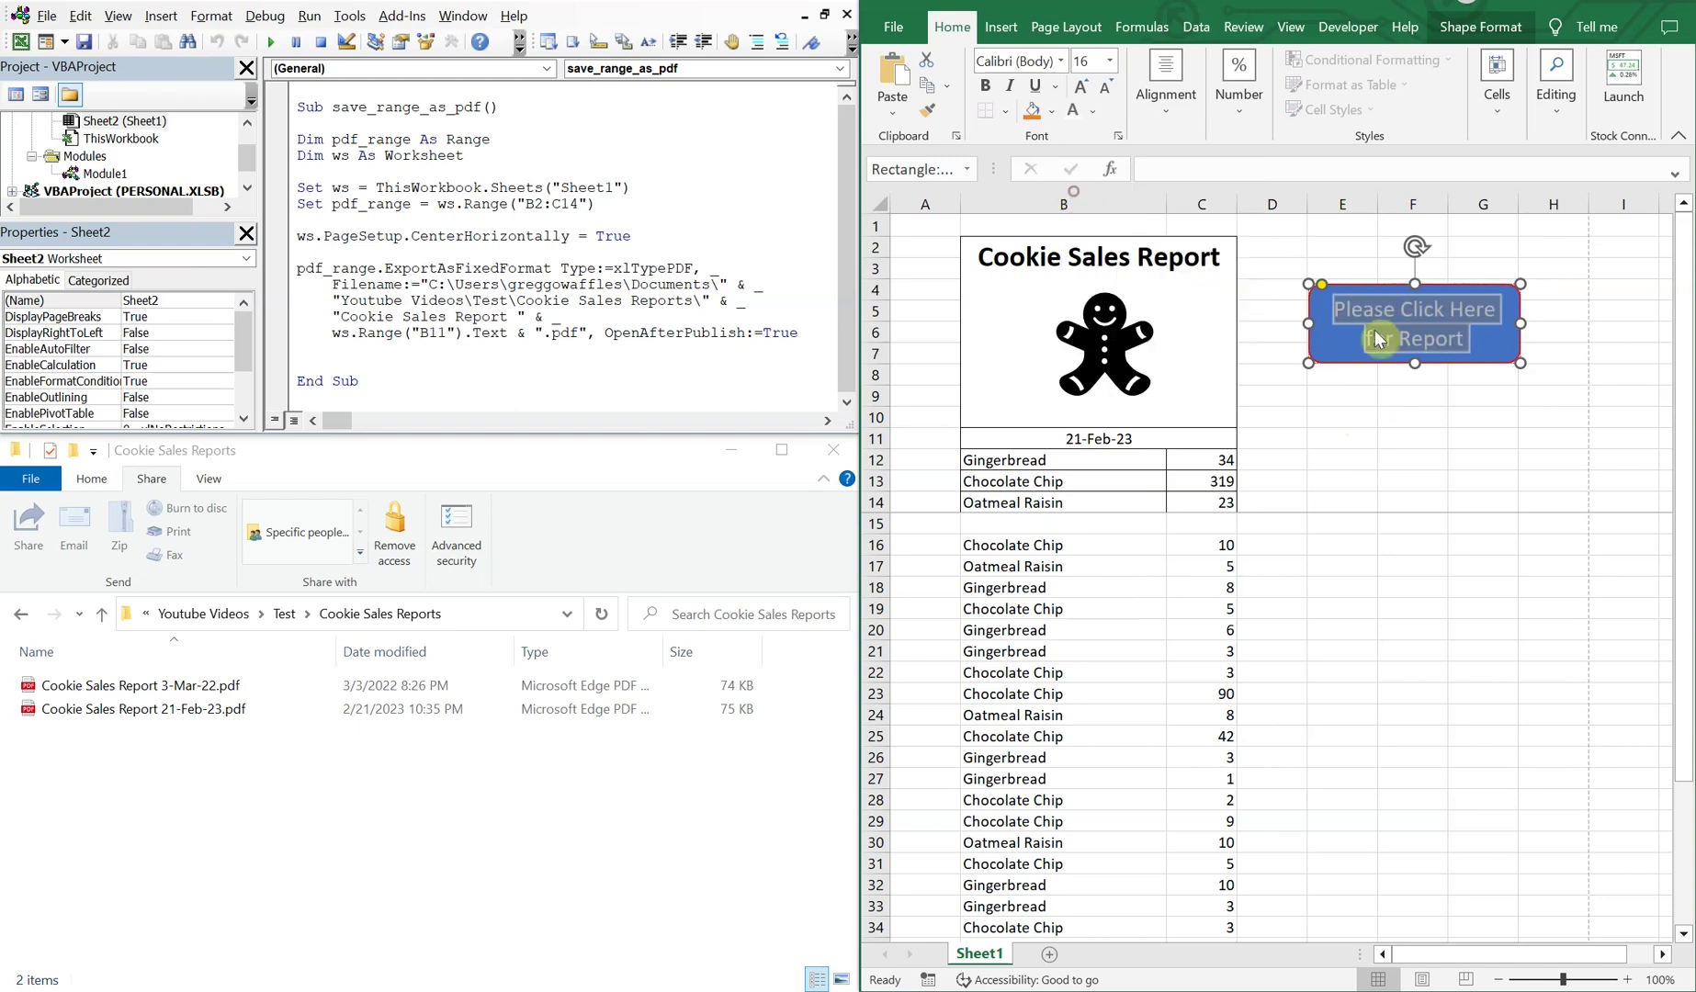
left_click(1468, 380)
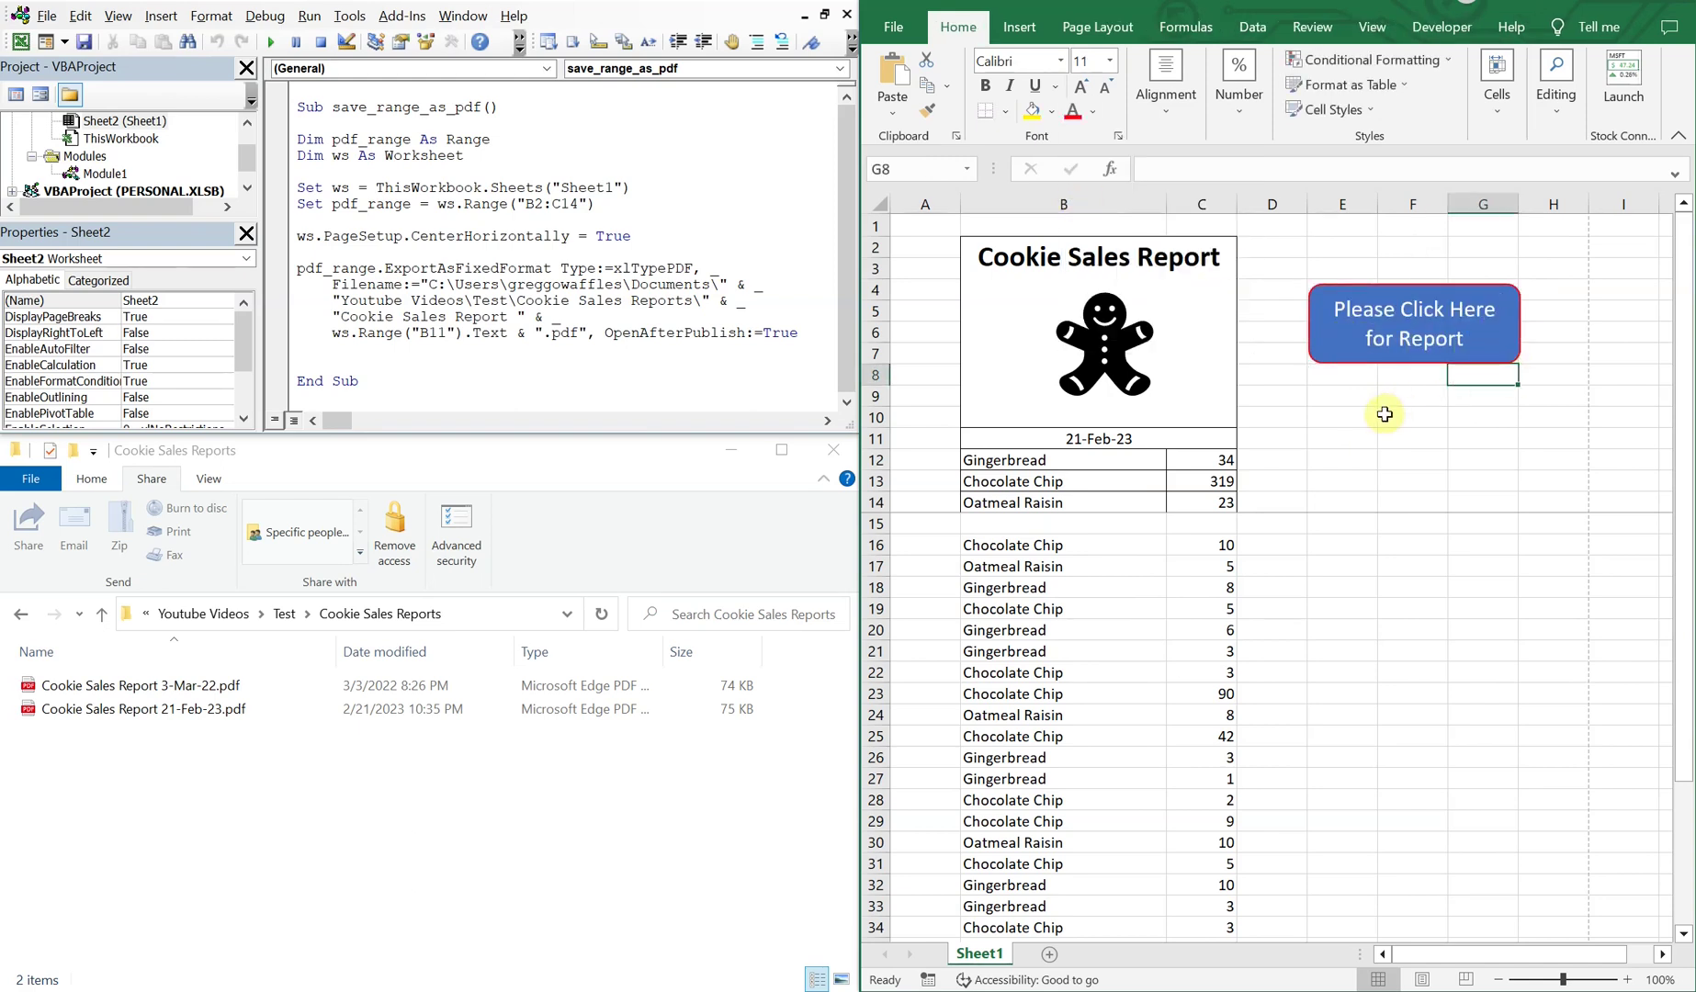
Step: Assign save_range_as_pdf to the report button shape and test it by exporting the PDF
right_click(1369, 331)
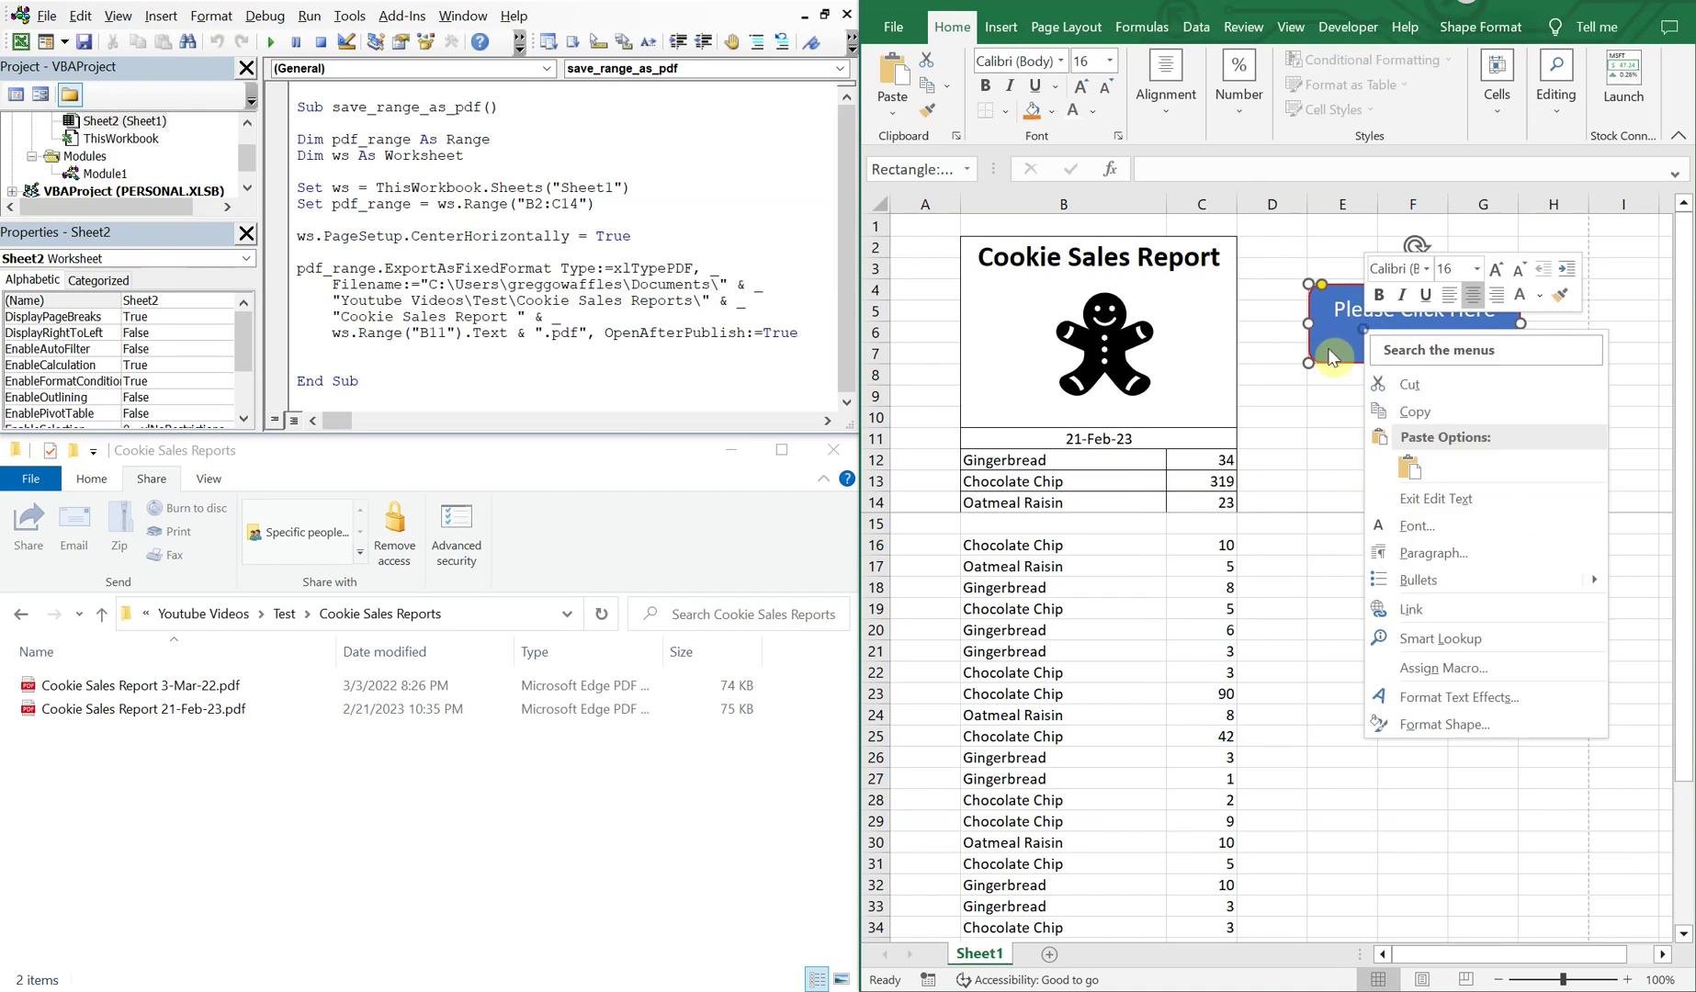
left_click(1463, 669)
left_click(1324, 531)
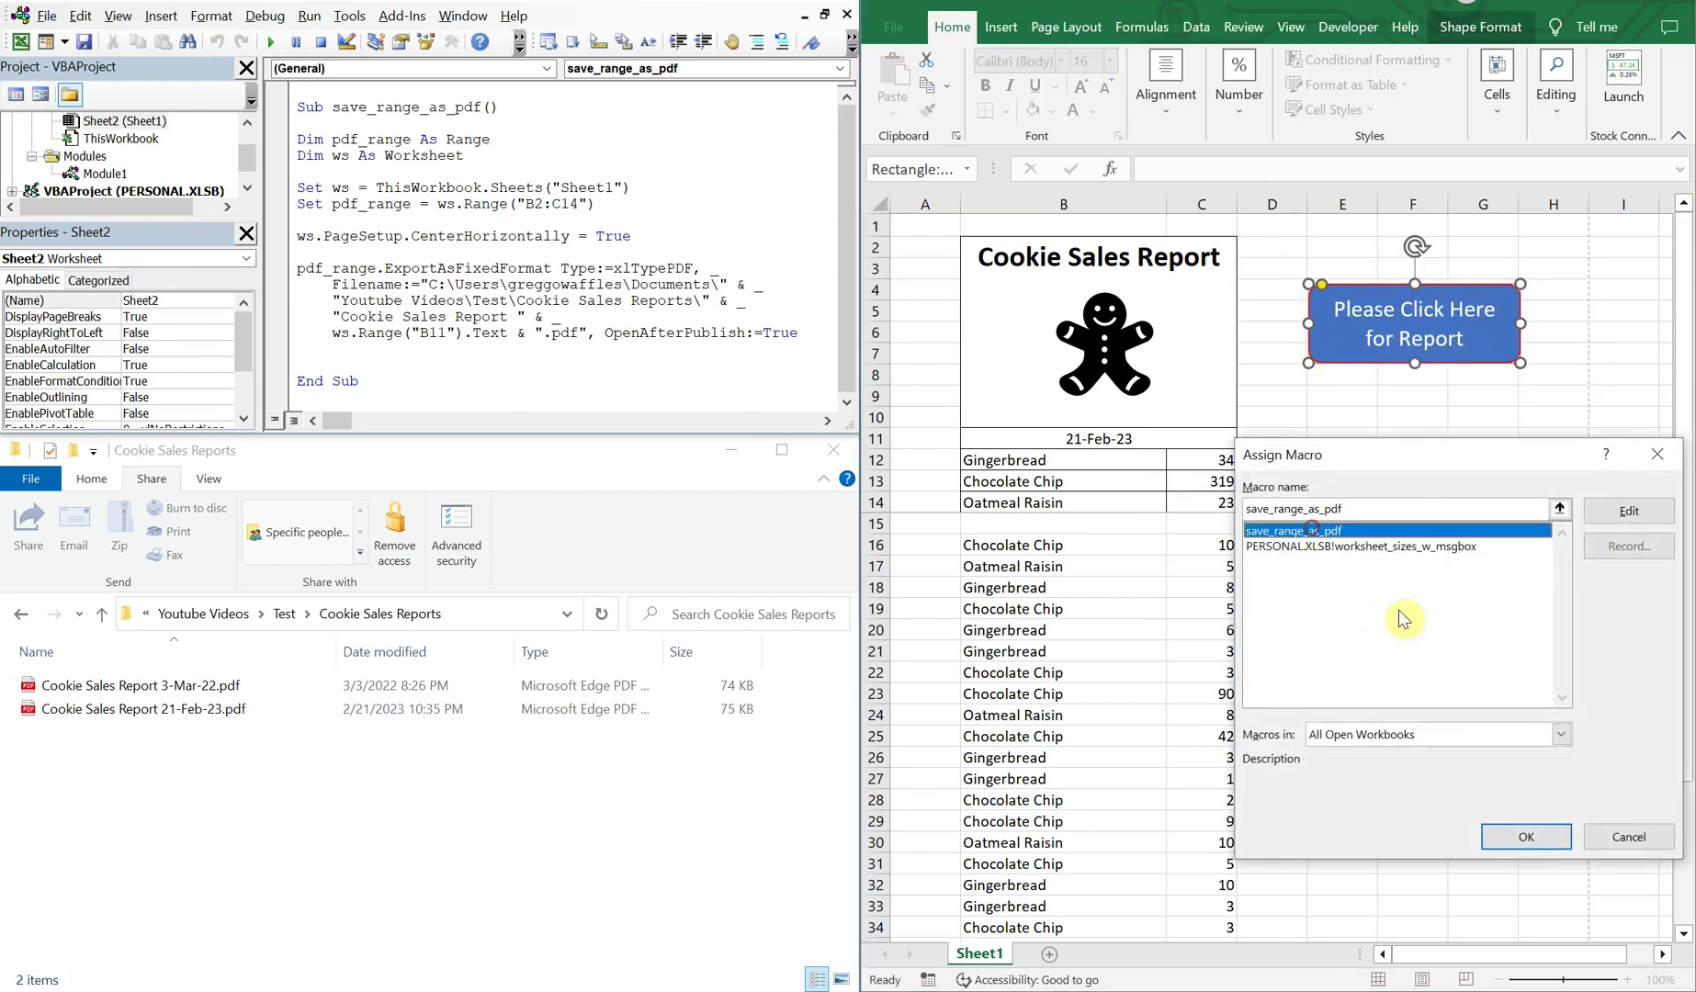
left_click(1525, 836)
left_click(1344, 395)
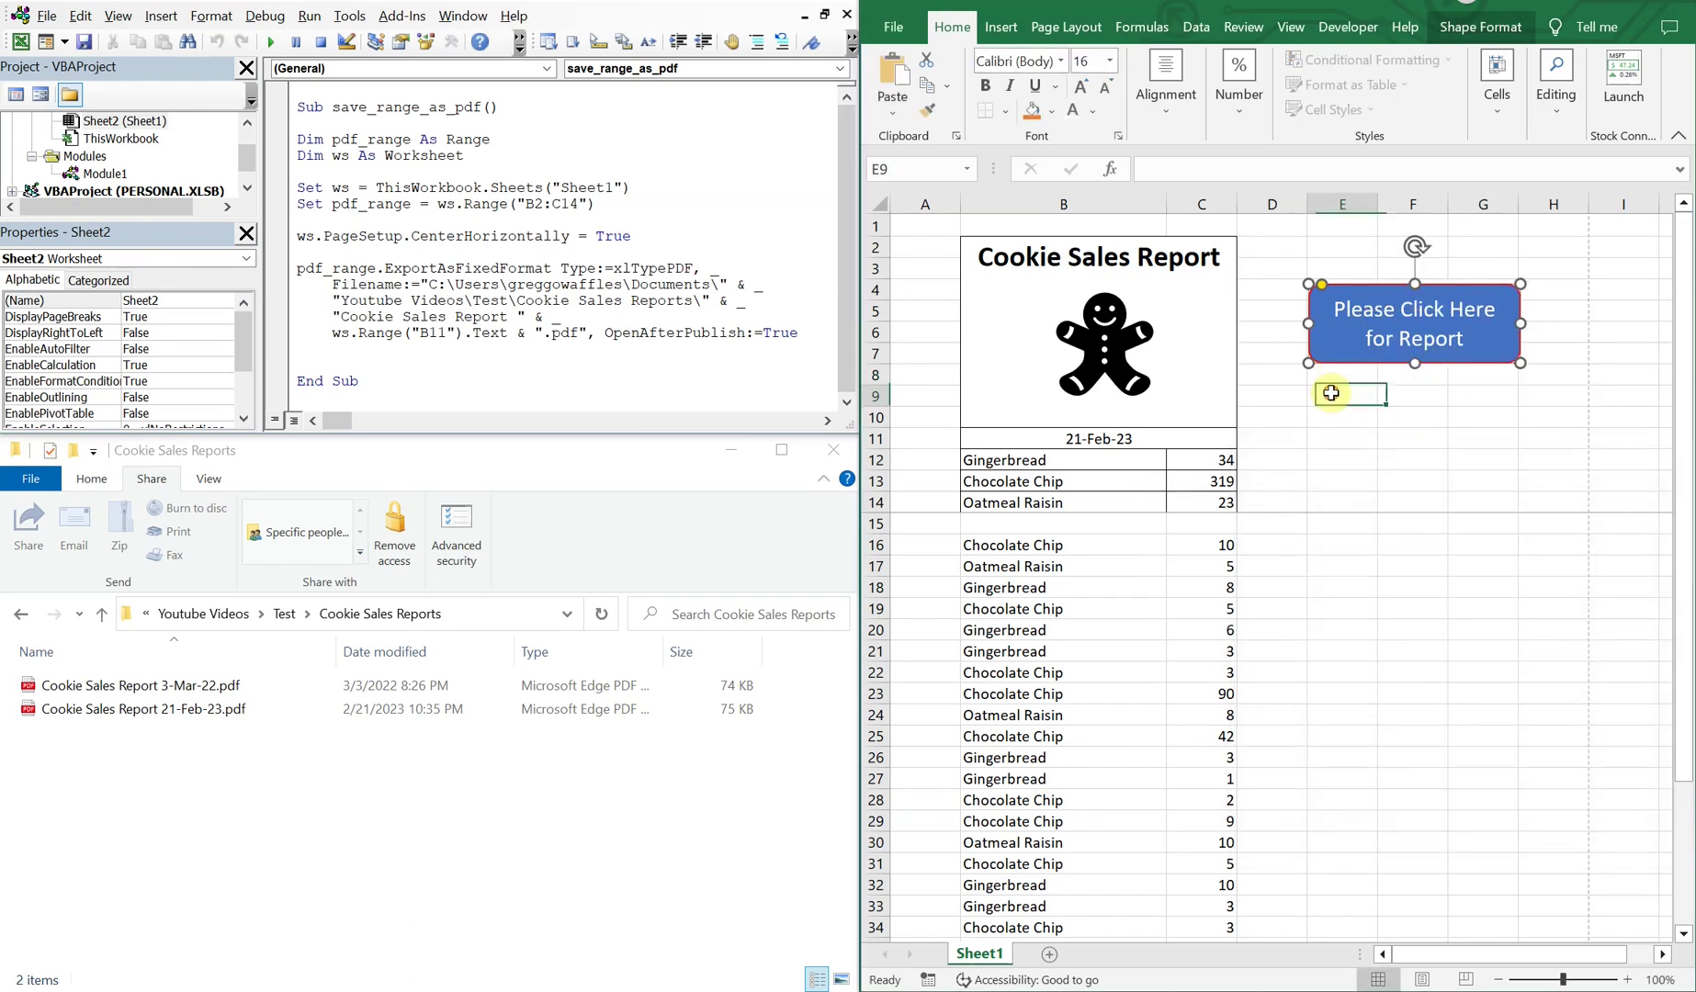
left_click(1355, 301)
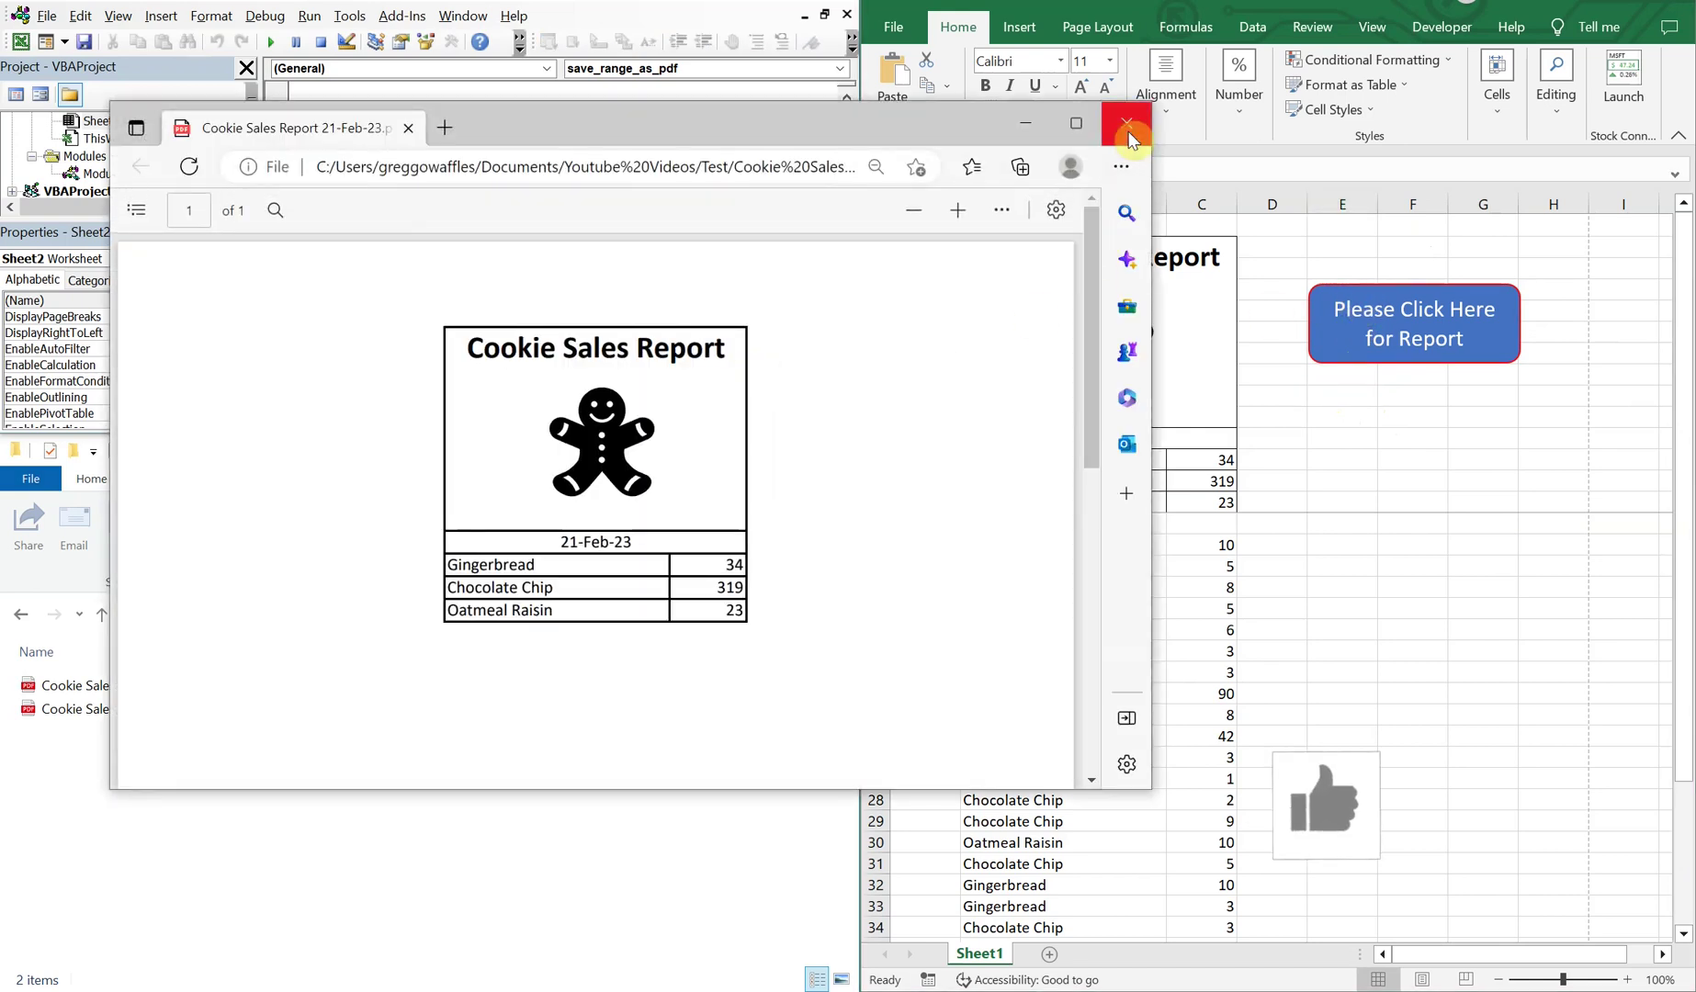
left_click(1127, 123)
right_click(1325, 310)
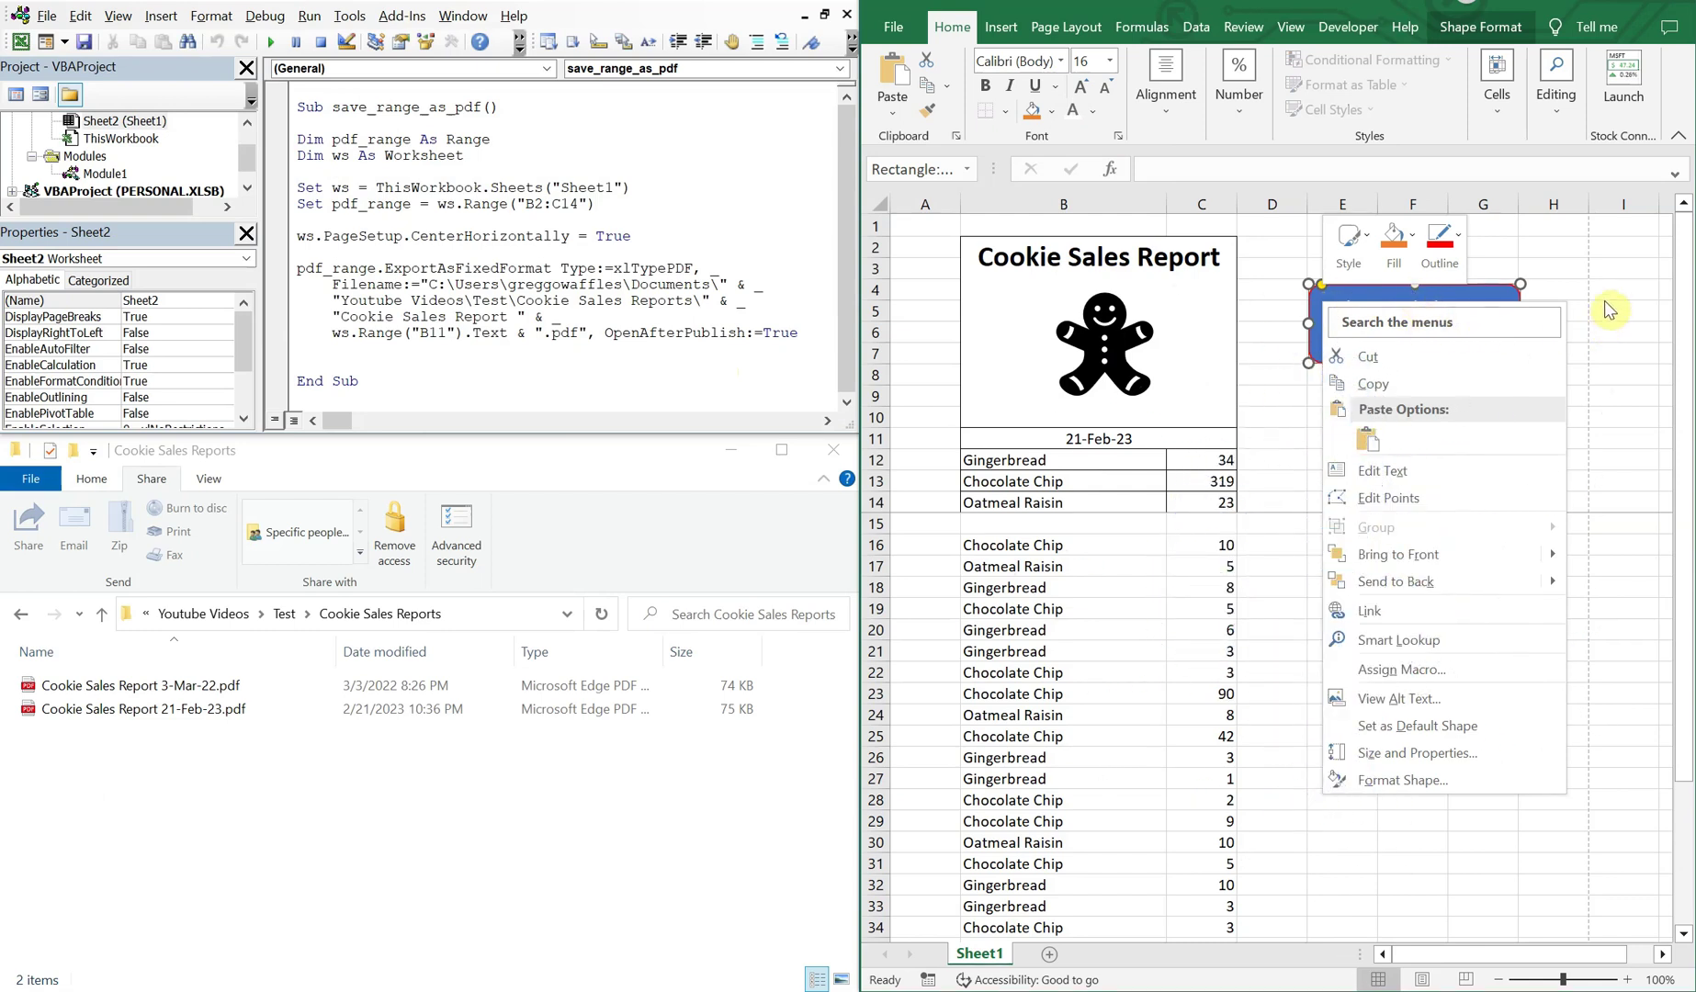
Step: Apply the orange theme shape style to the 'Please Click Here for Report' button
key("Escape")
right_click(1371, 308)
key("Escape")
right_click(1343, 312)
key("Escape")
right_click(1334, 314)
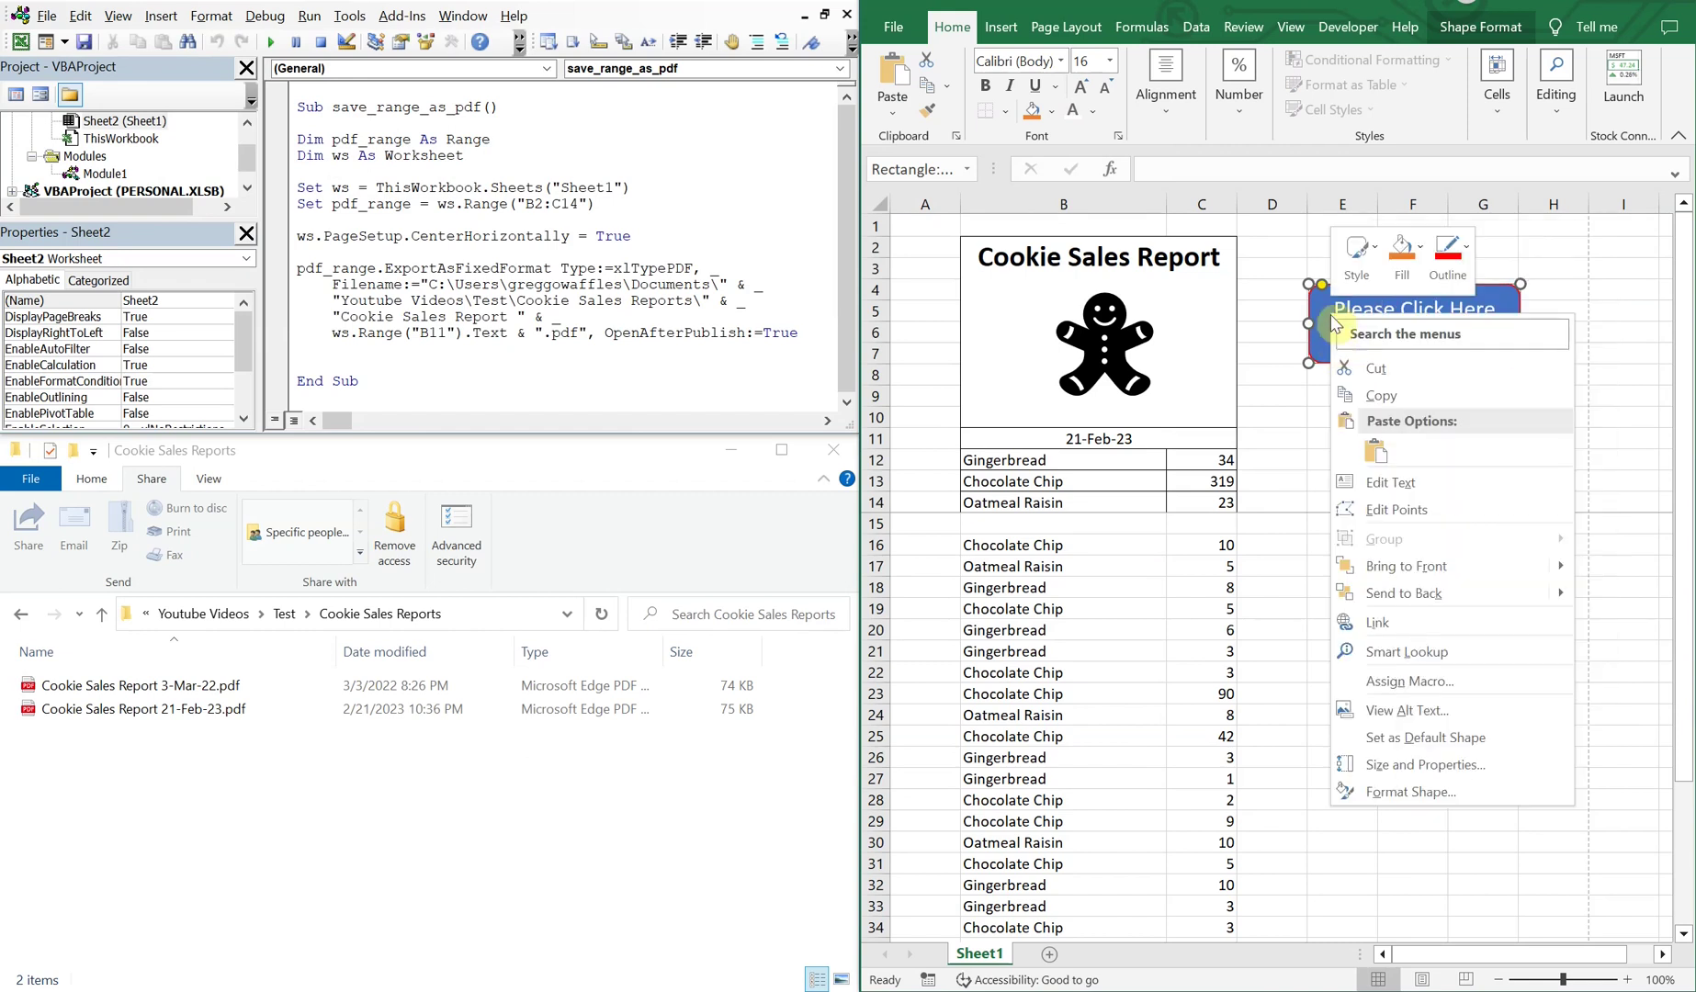
left_click(1357, 253)
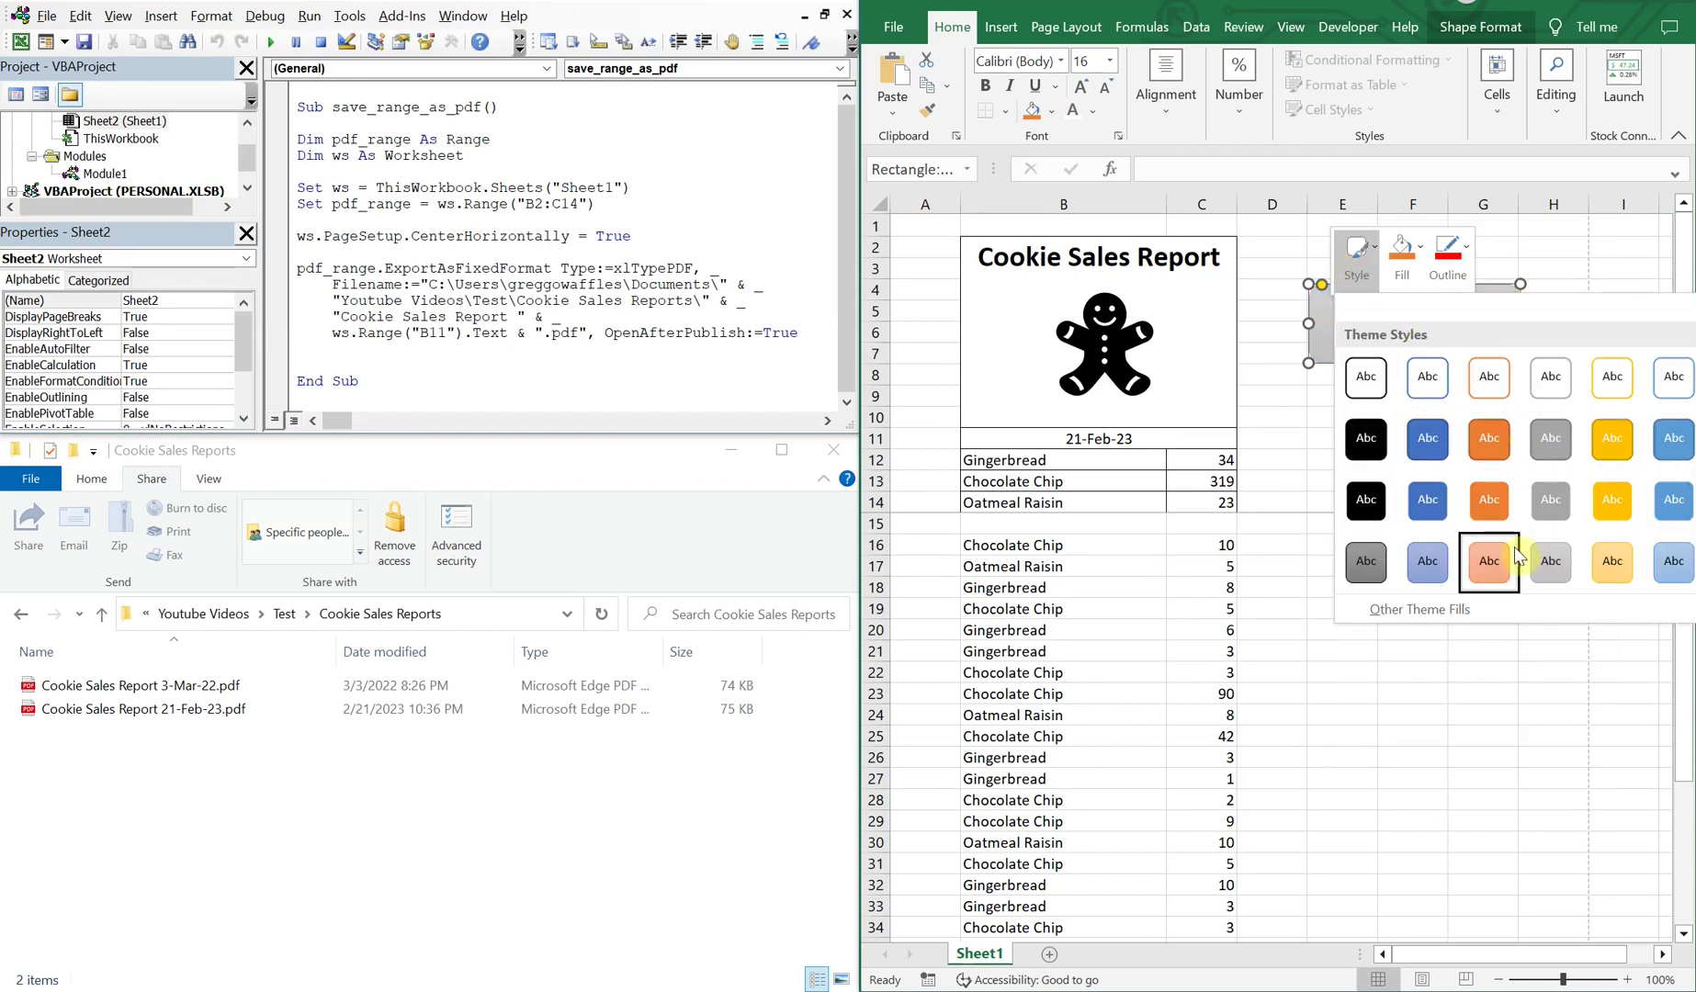
left_click(1493, 501)
left_click(1303, 395)
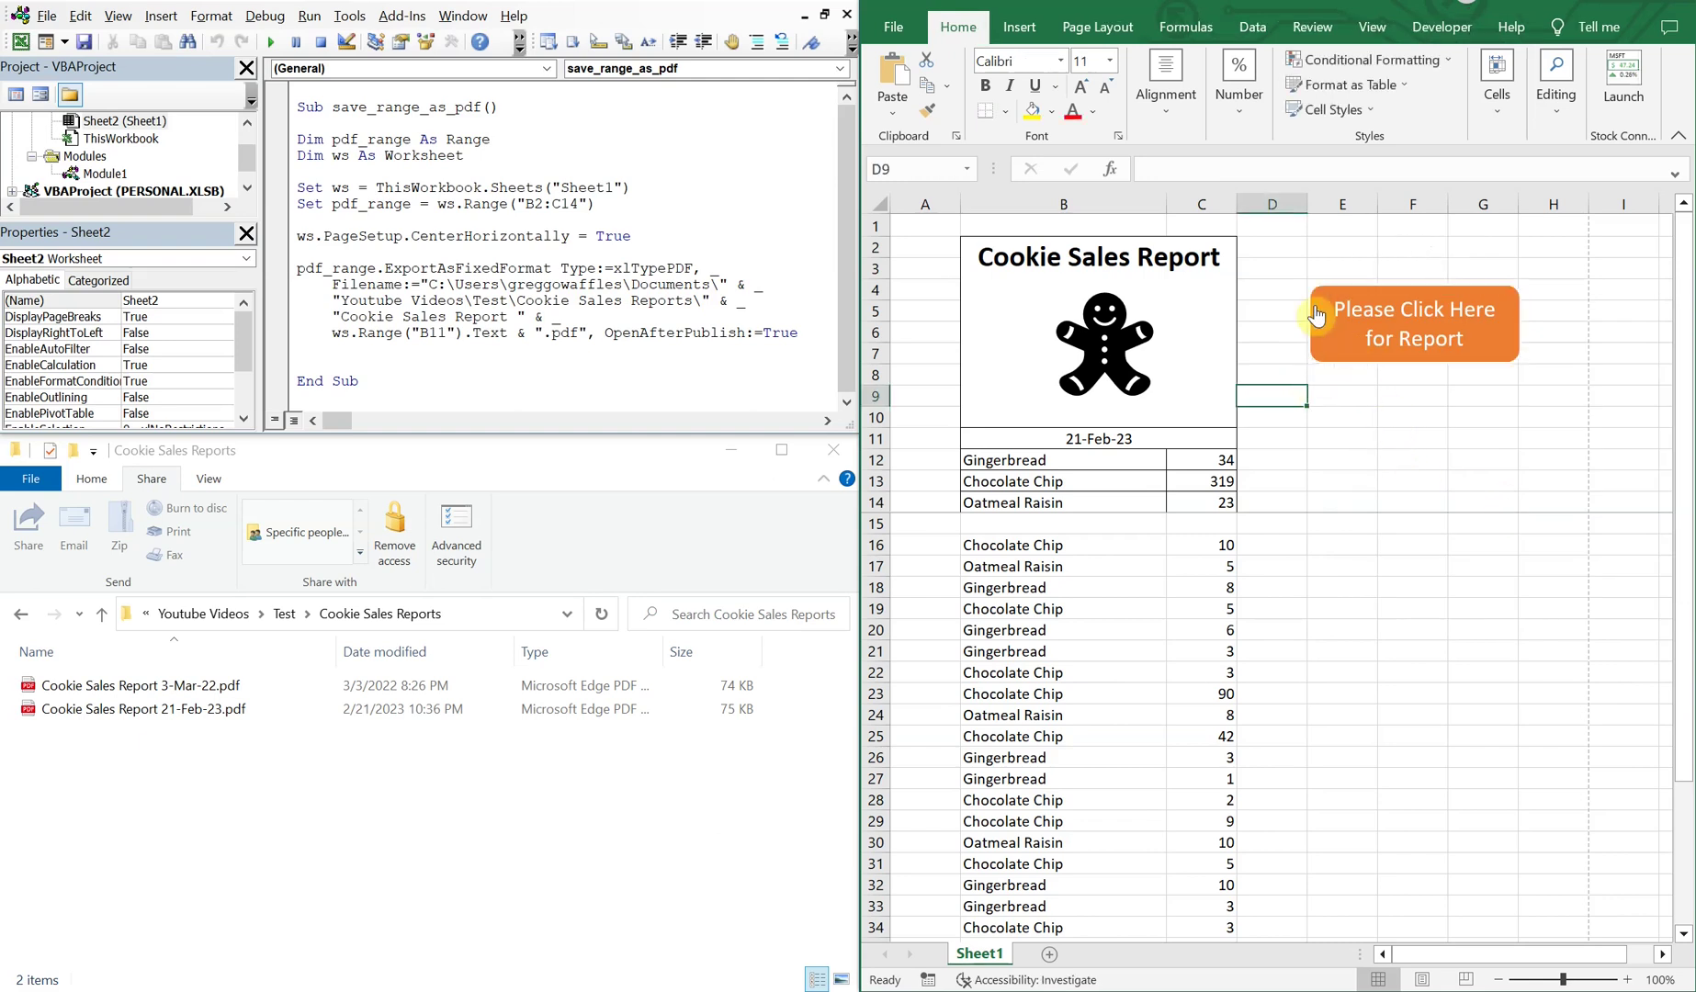
Step: Insert logo round.png under the orange button, then click the button to export the PDF
left_click(1019, 26)
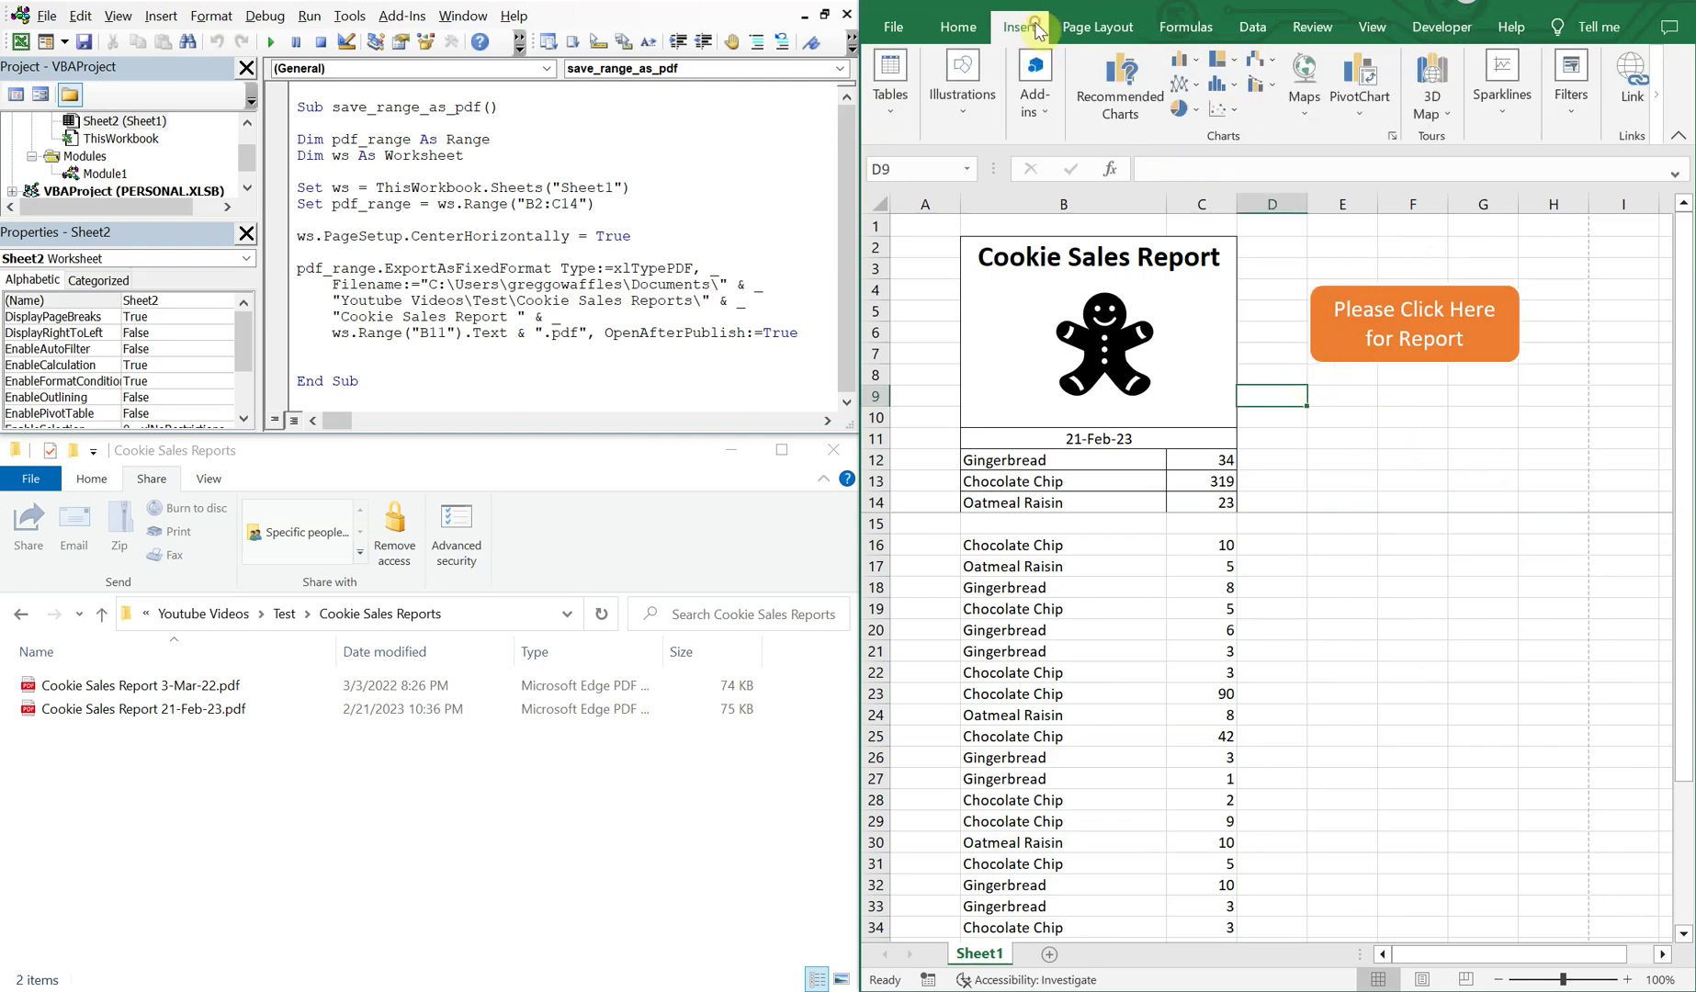
left_click(1001, 106)
left_click(957, 173)
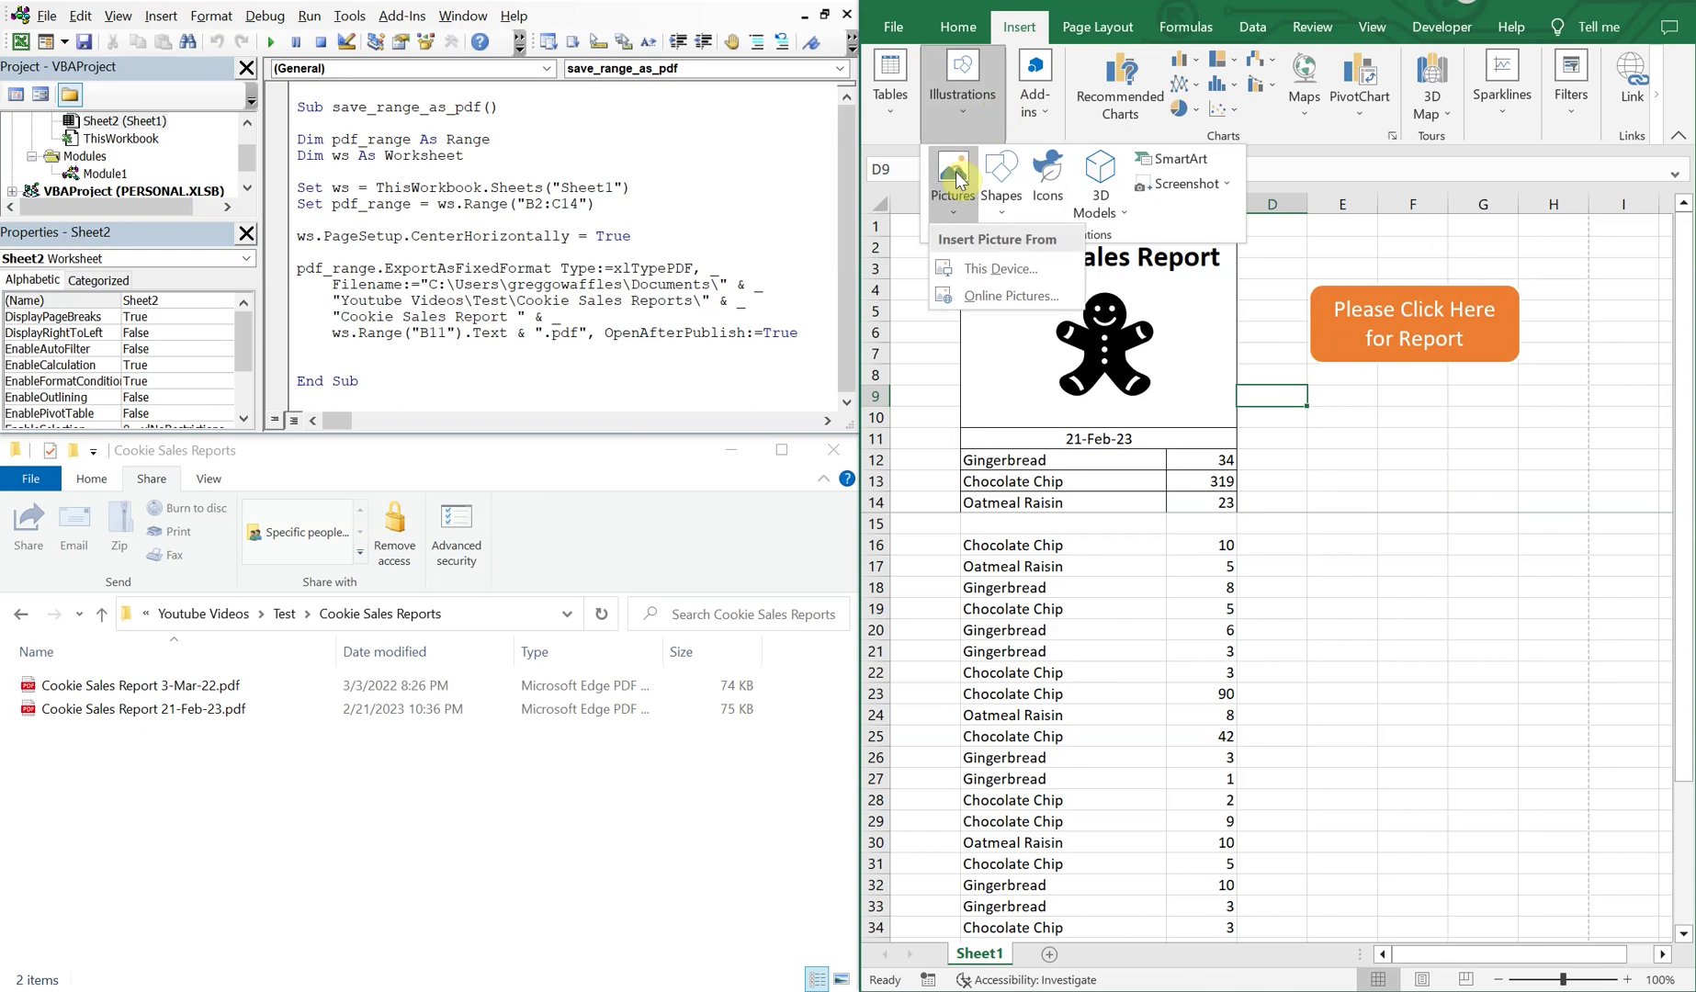
left_click(999, 268)
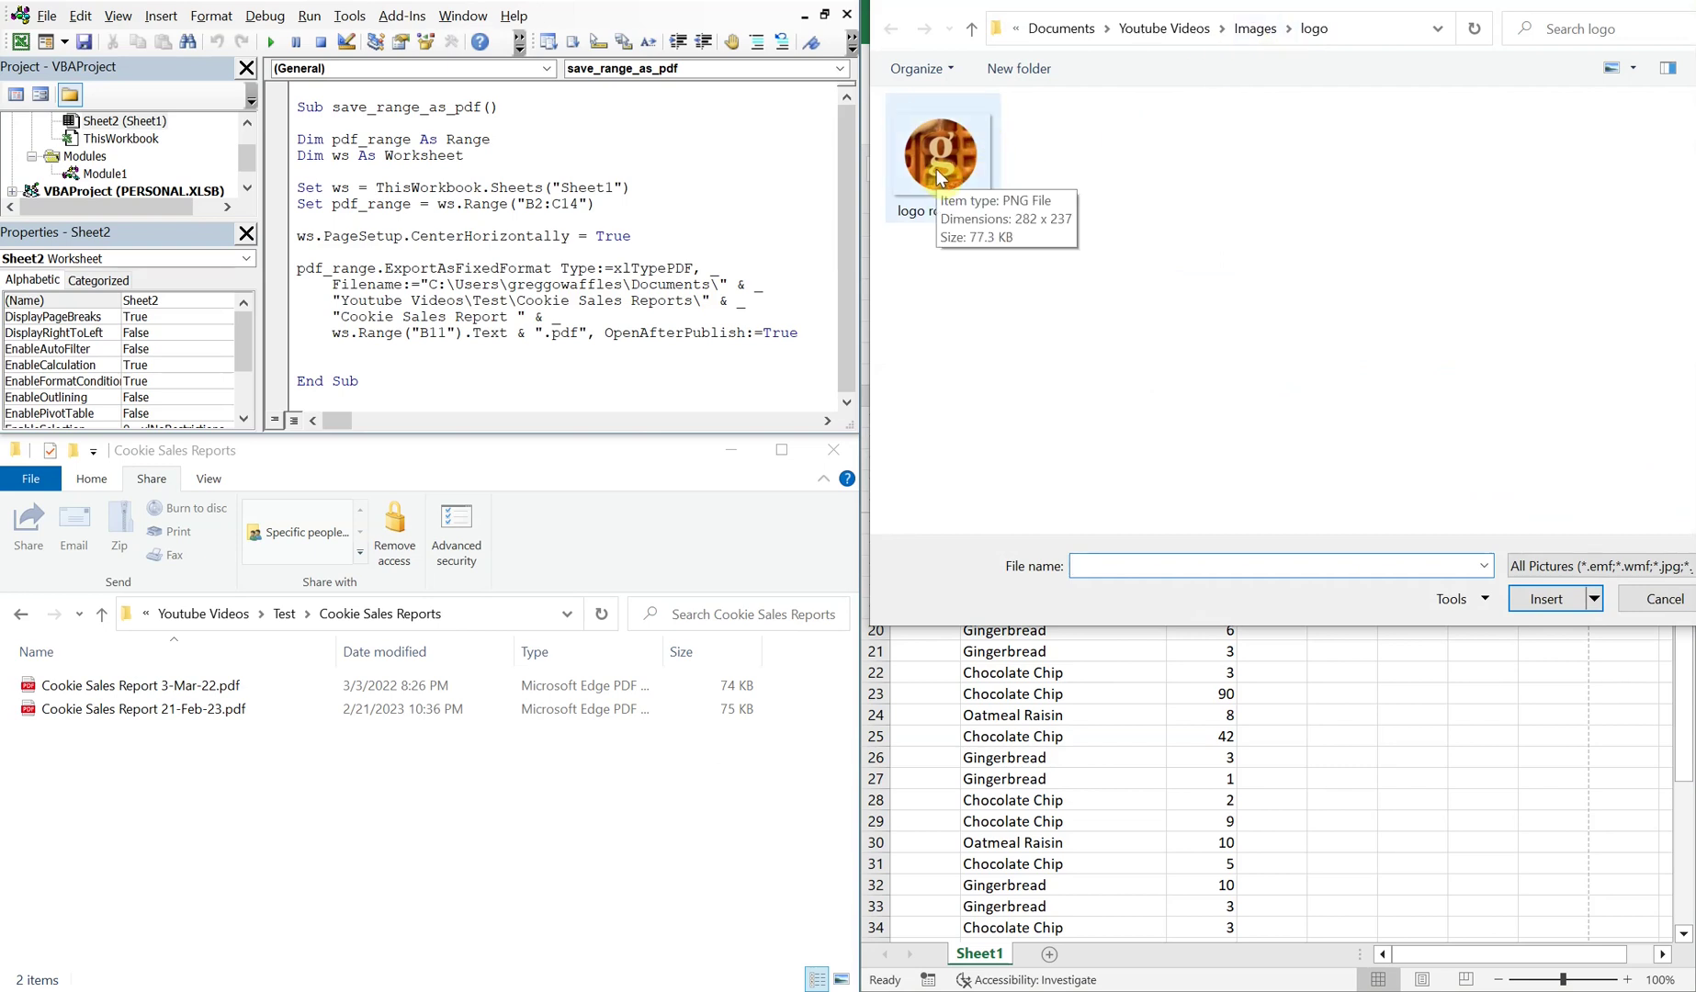
left_click(941, 179)
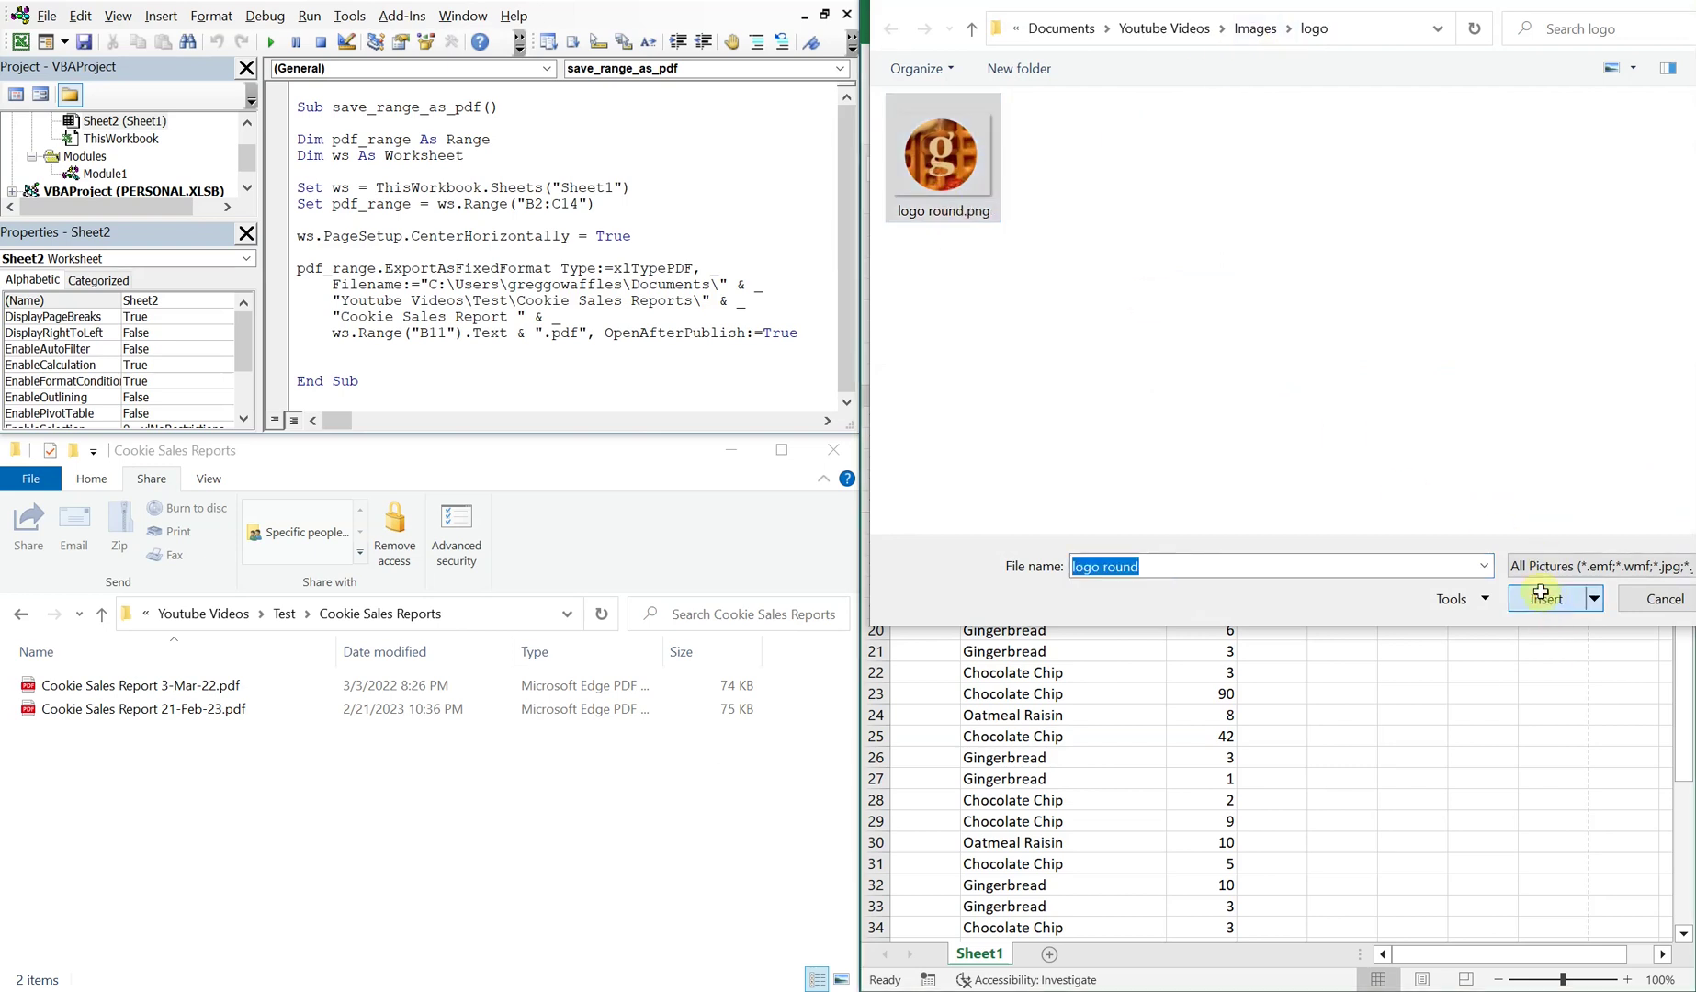
left_click(1547, 600)
left_click_drag(1343, 459, 1403, 421)
left_click(1274, 290)
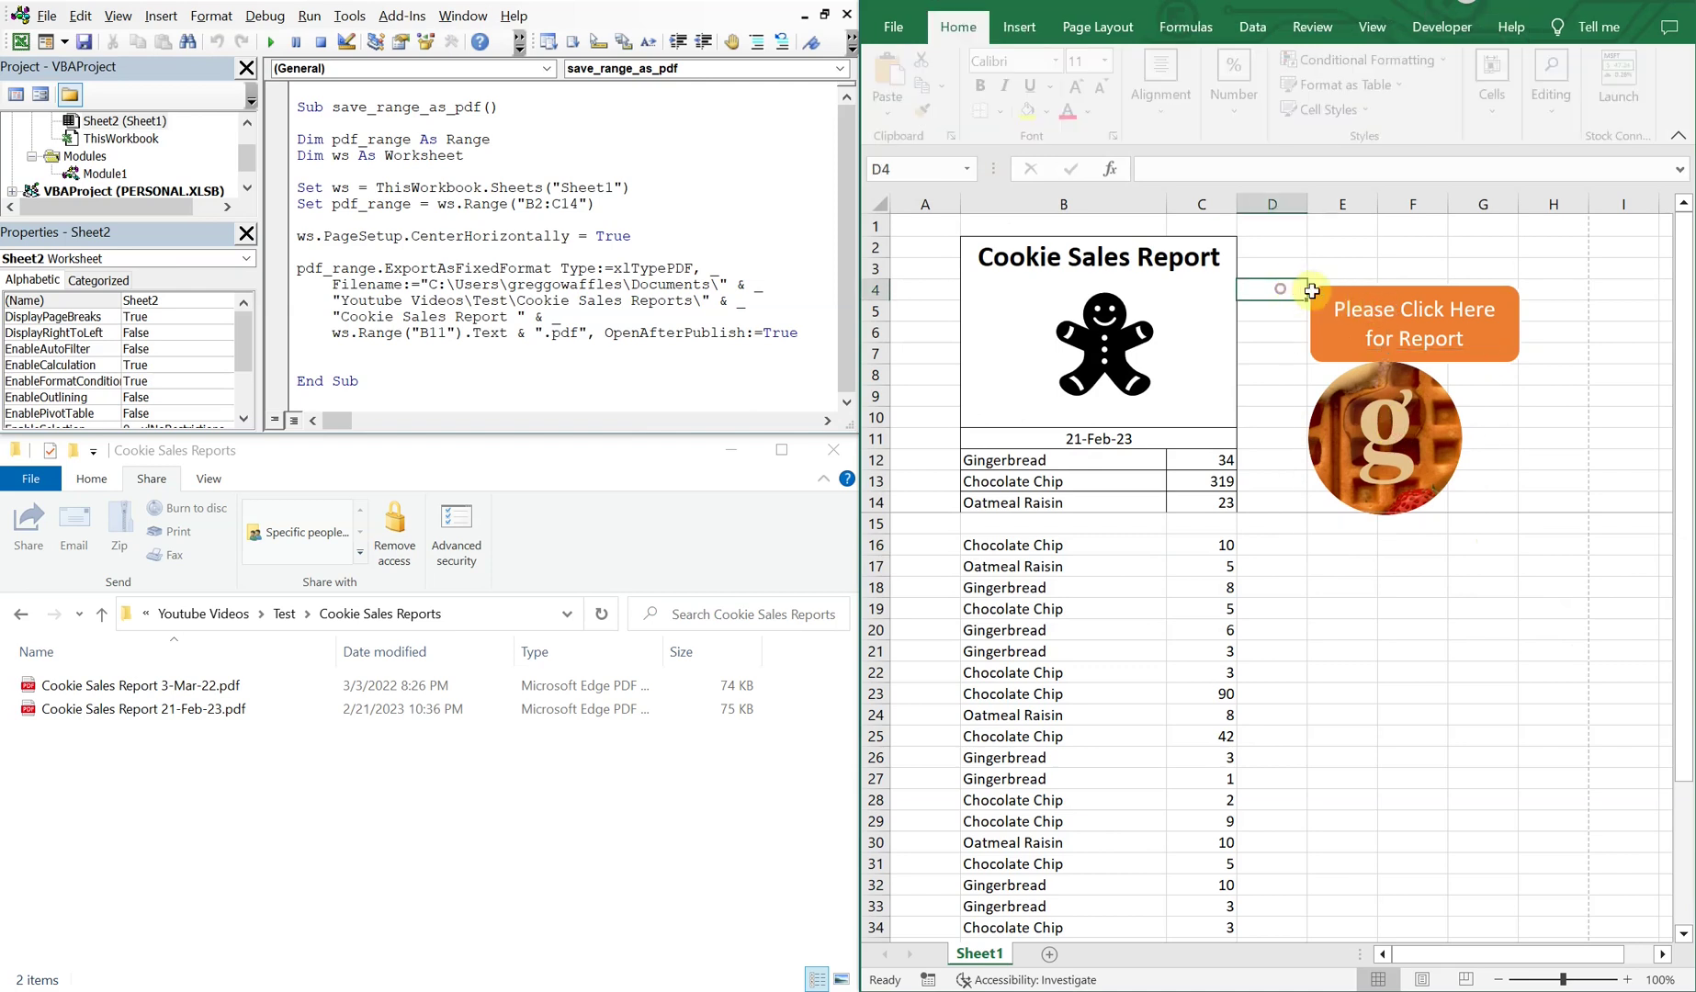
left_click(1340, 275)
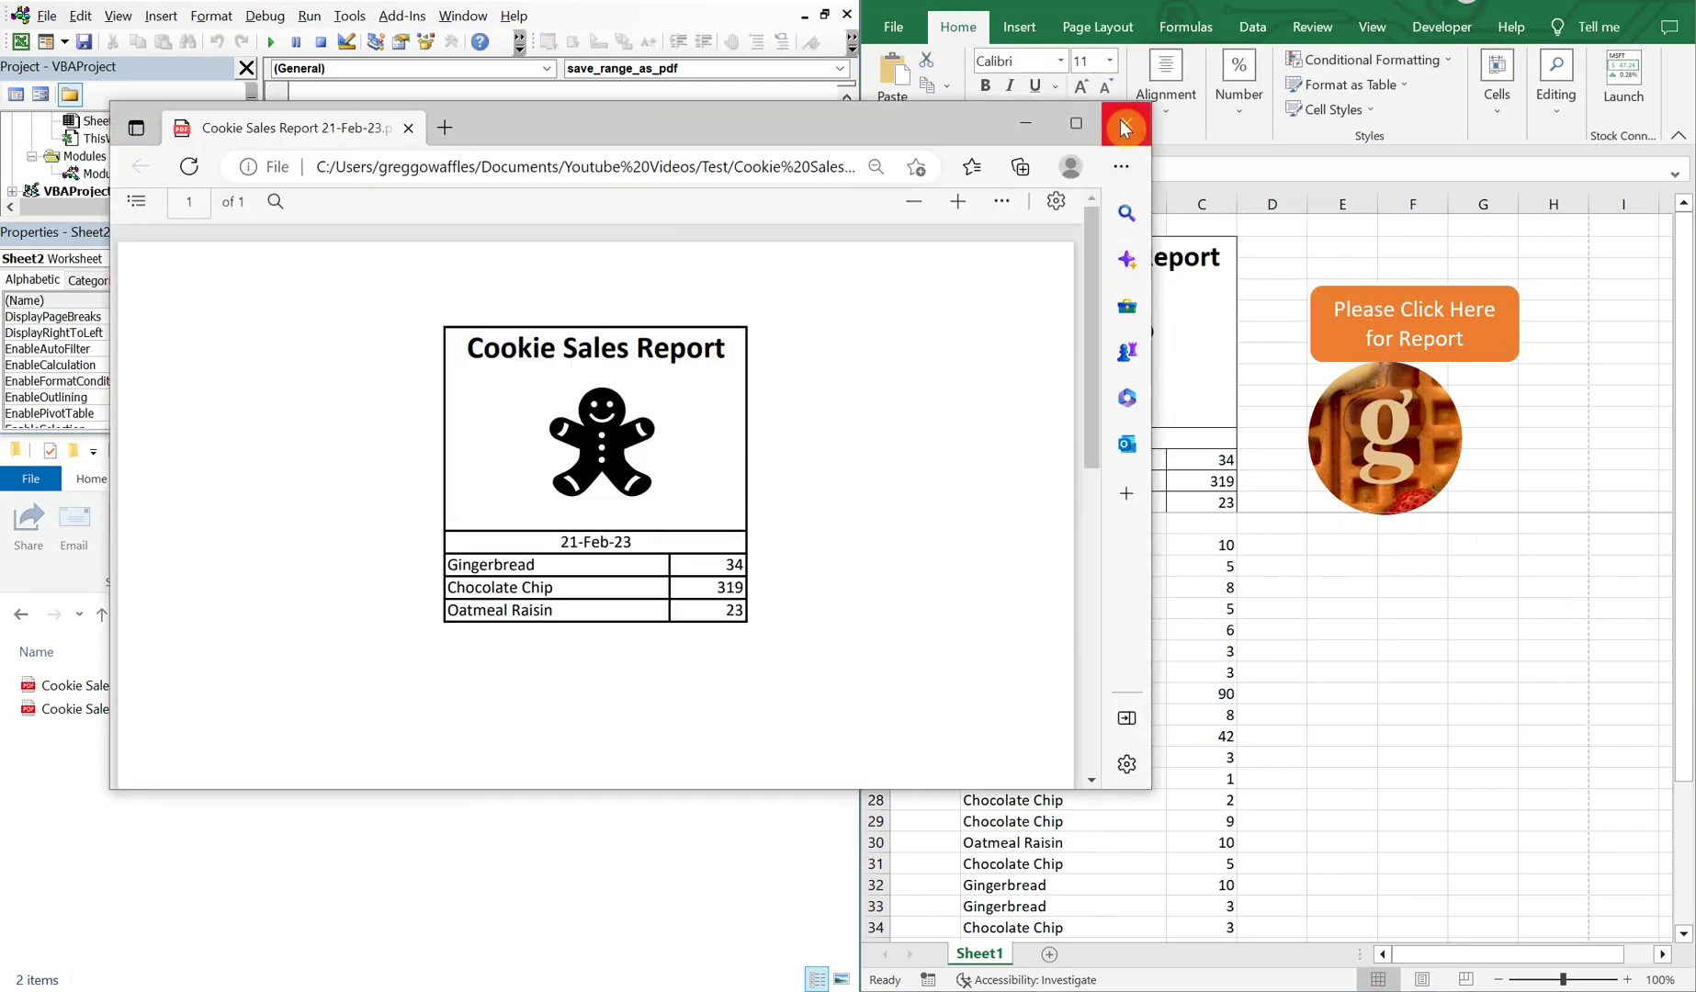
Step: Close the exported PDF, then move the report button up and place the round logo beneath it
left_click(1127, 125)
right_click(1464, 319)
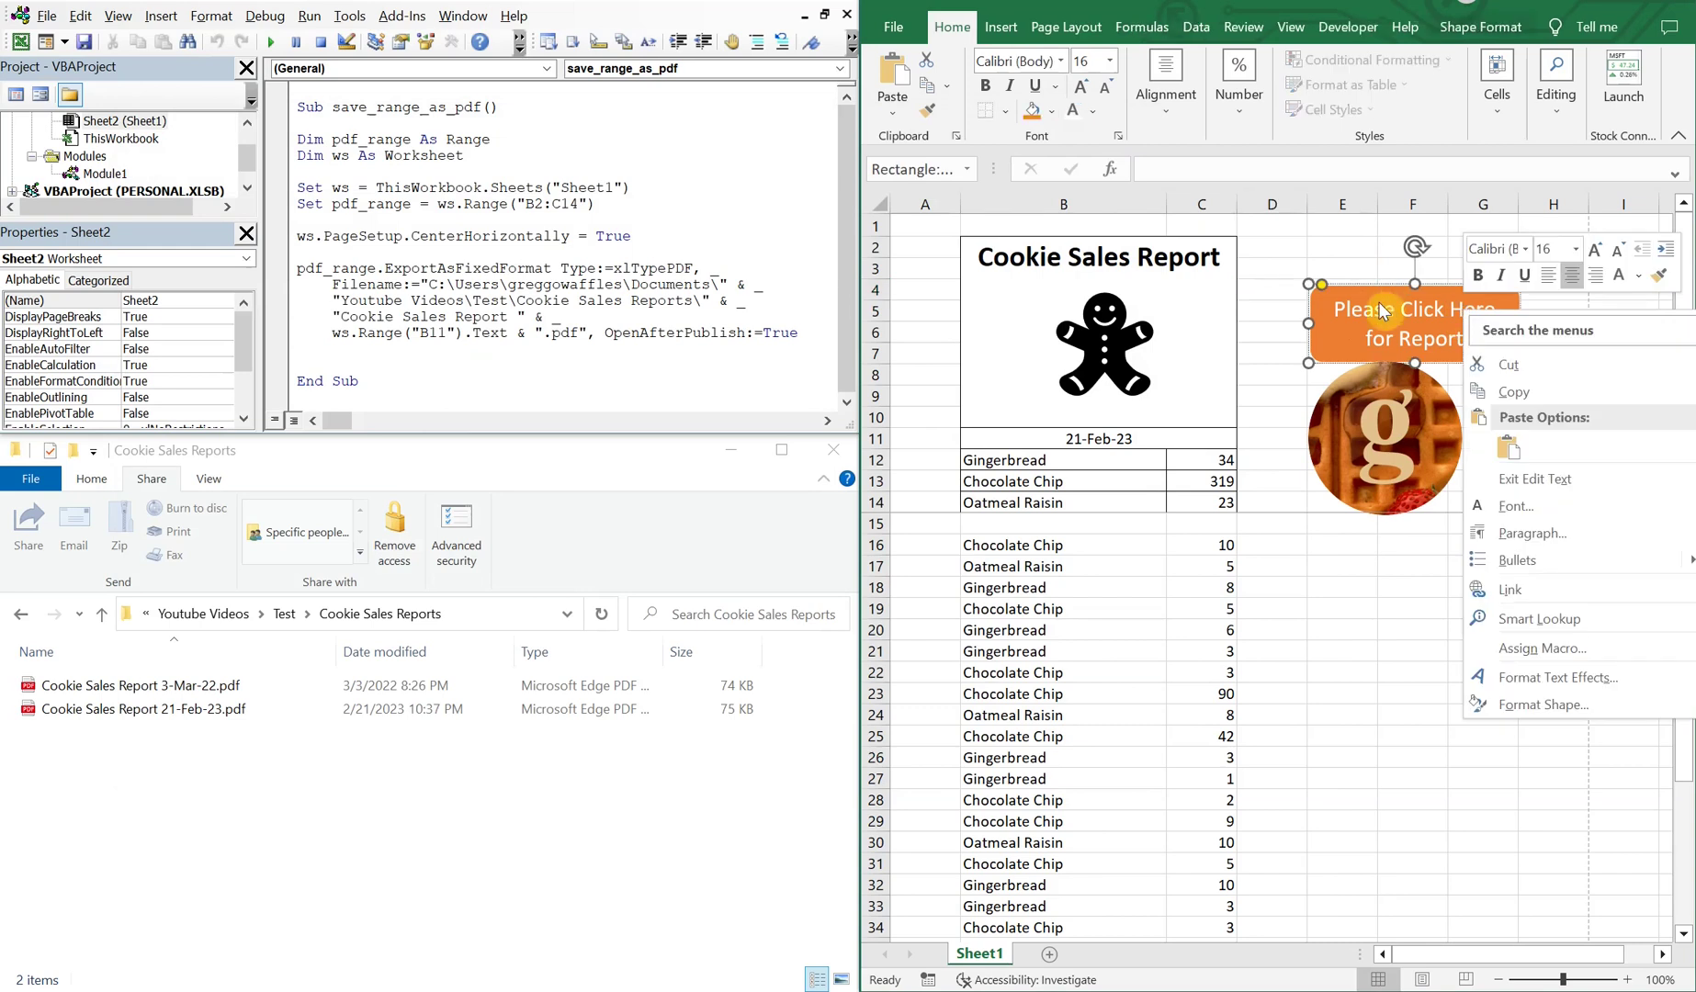
left_click(1355, 285)
left_click_drag(1348, 295, 1358, 246)
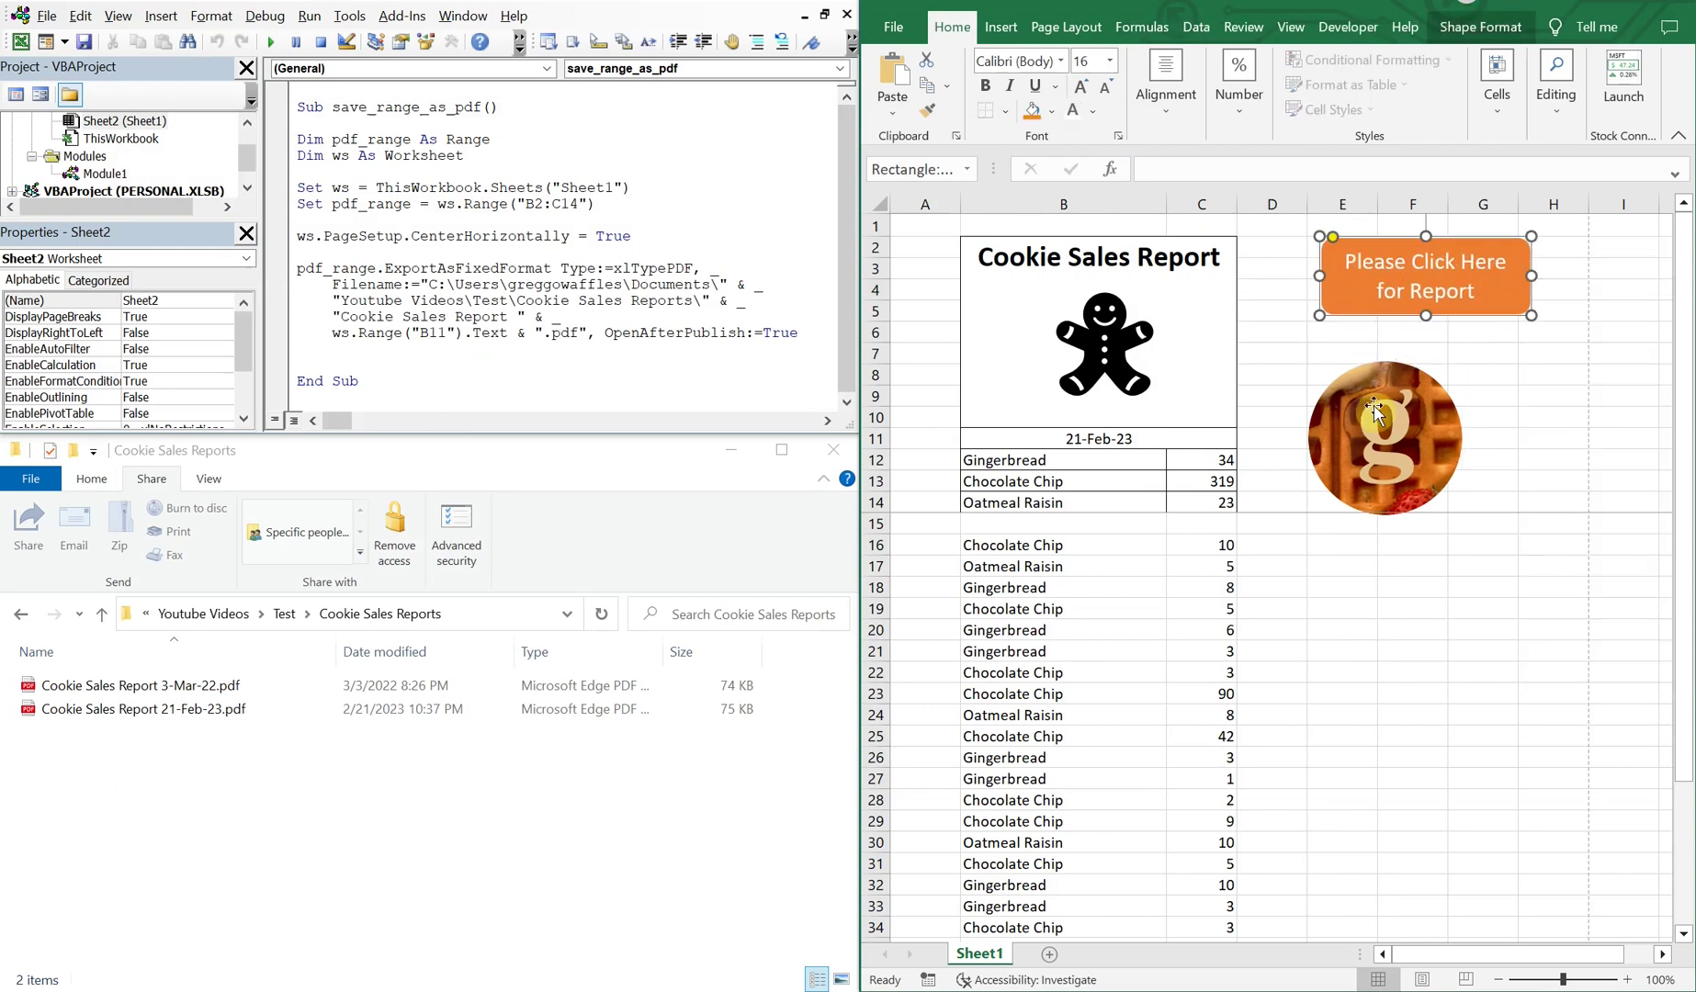
left_click_drag(1376, 411, 1348, 381)
Step: Assign the save_range_as_pdf macro to the round logo picture
right_click(1384, 414)
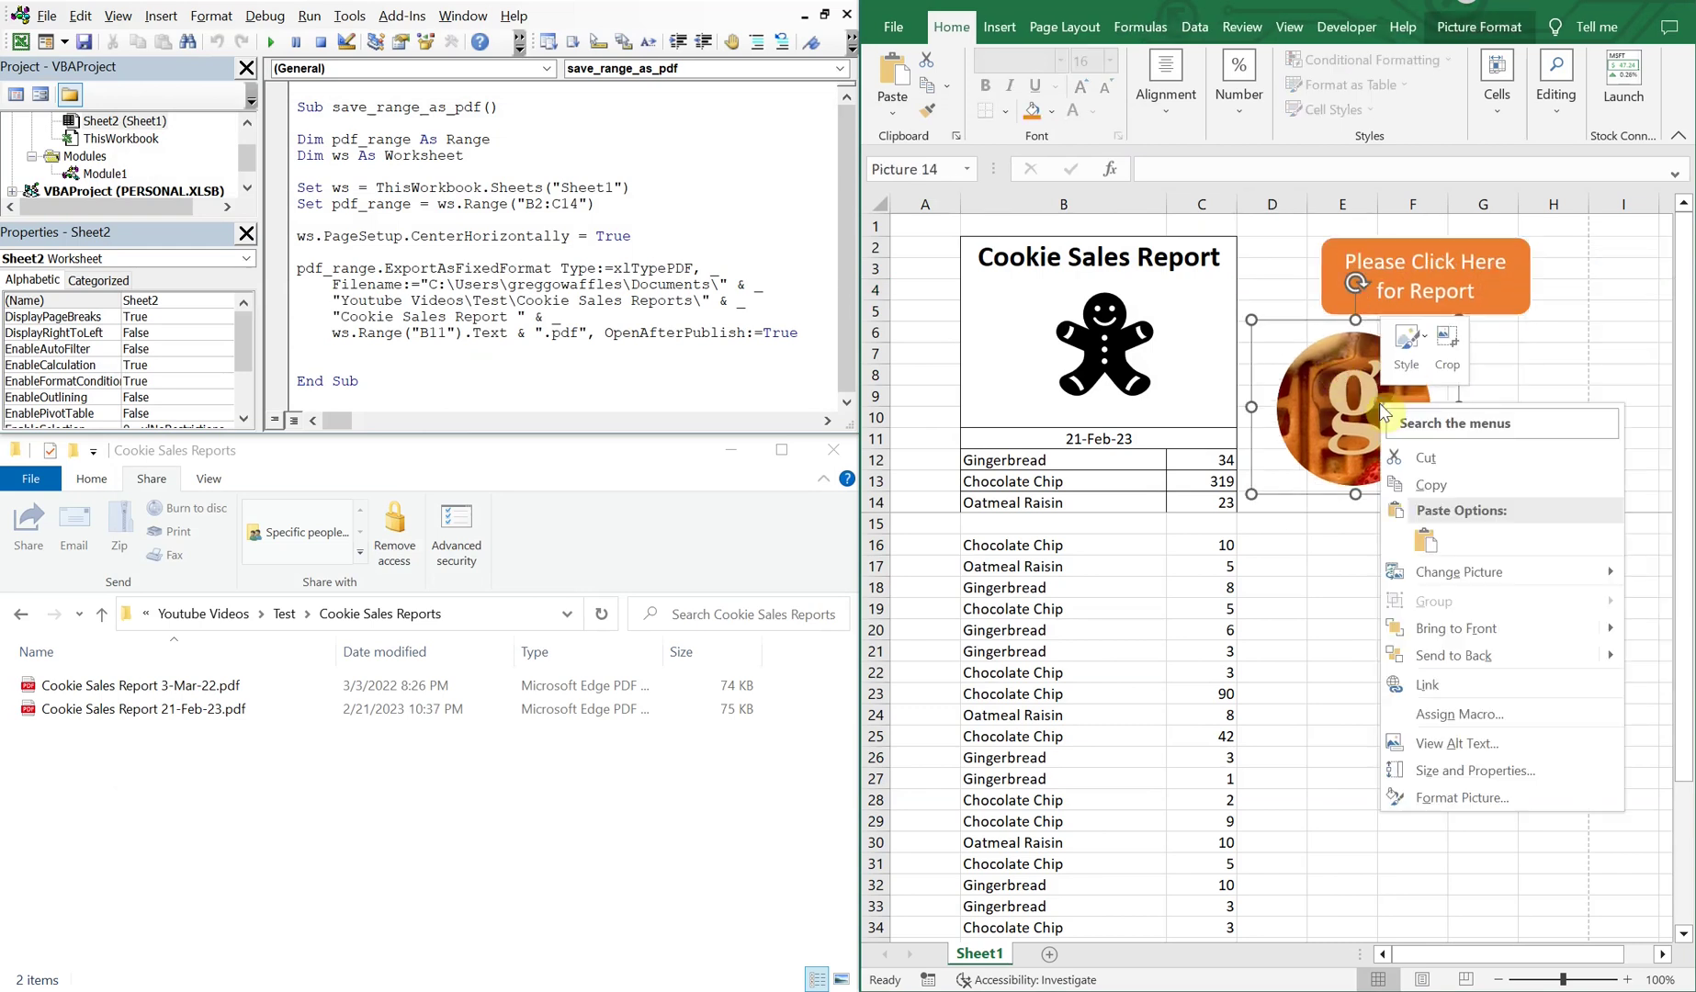
left_click(1460, 714)
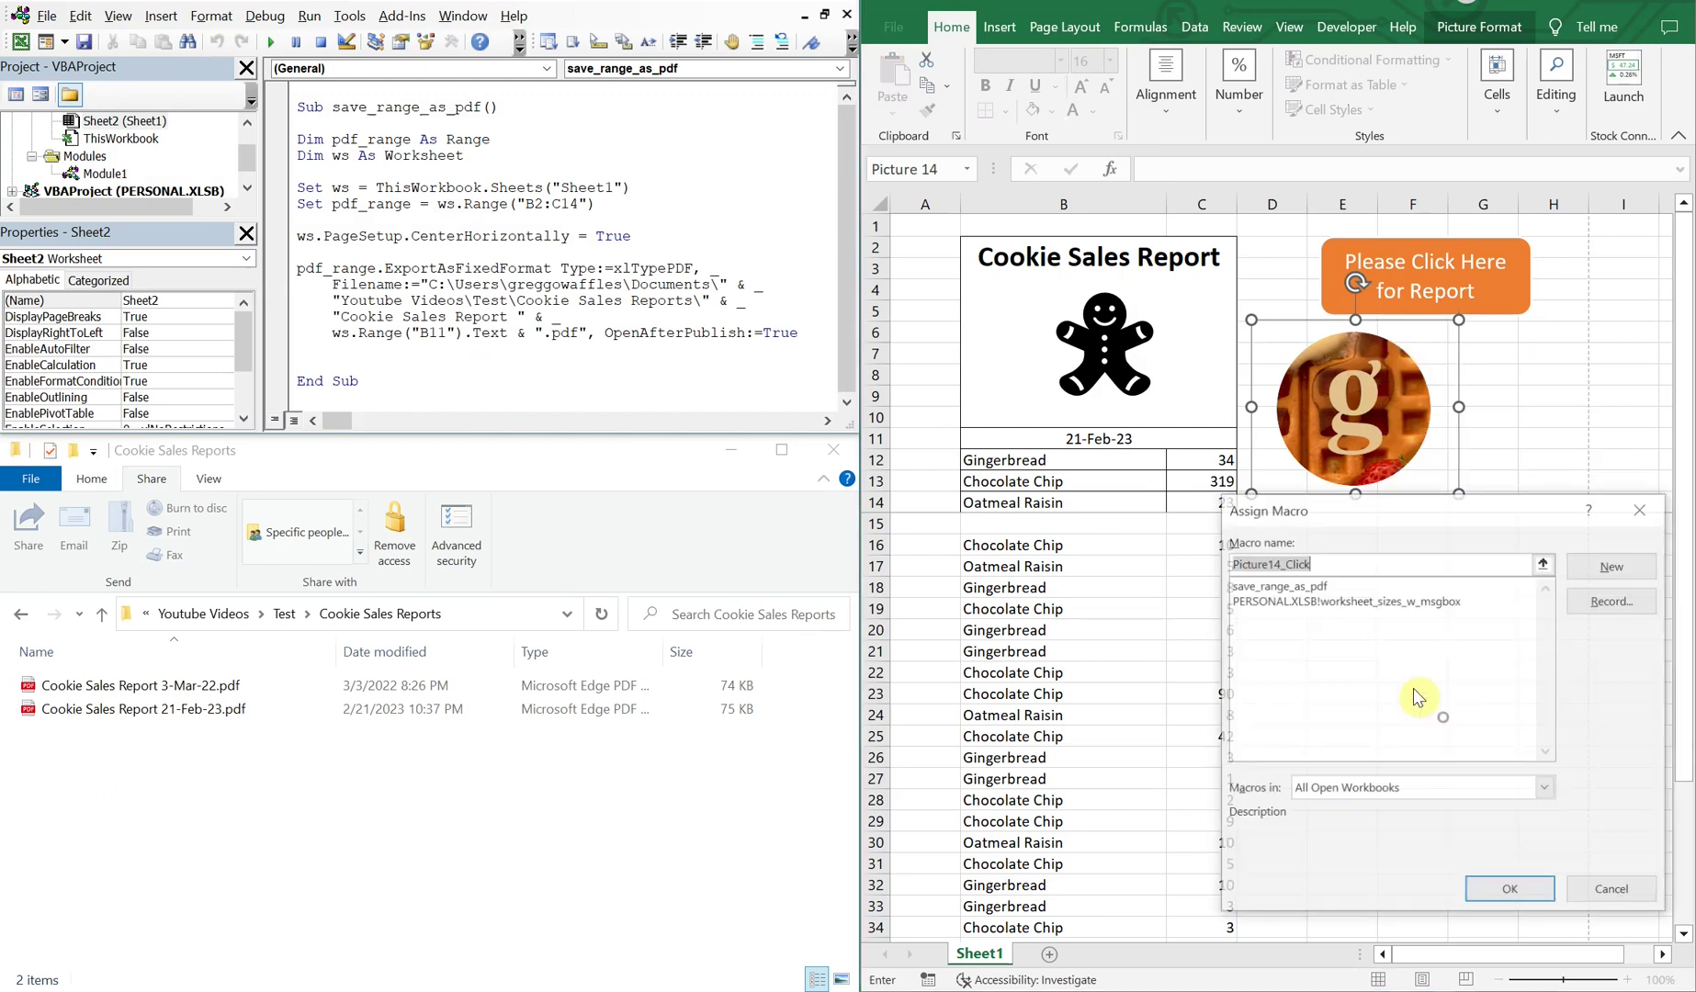
left_click(1271, 585)
left_click(1509, 892)
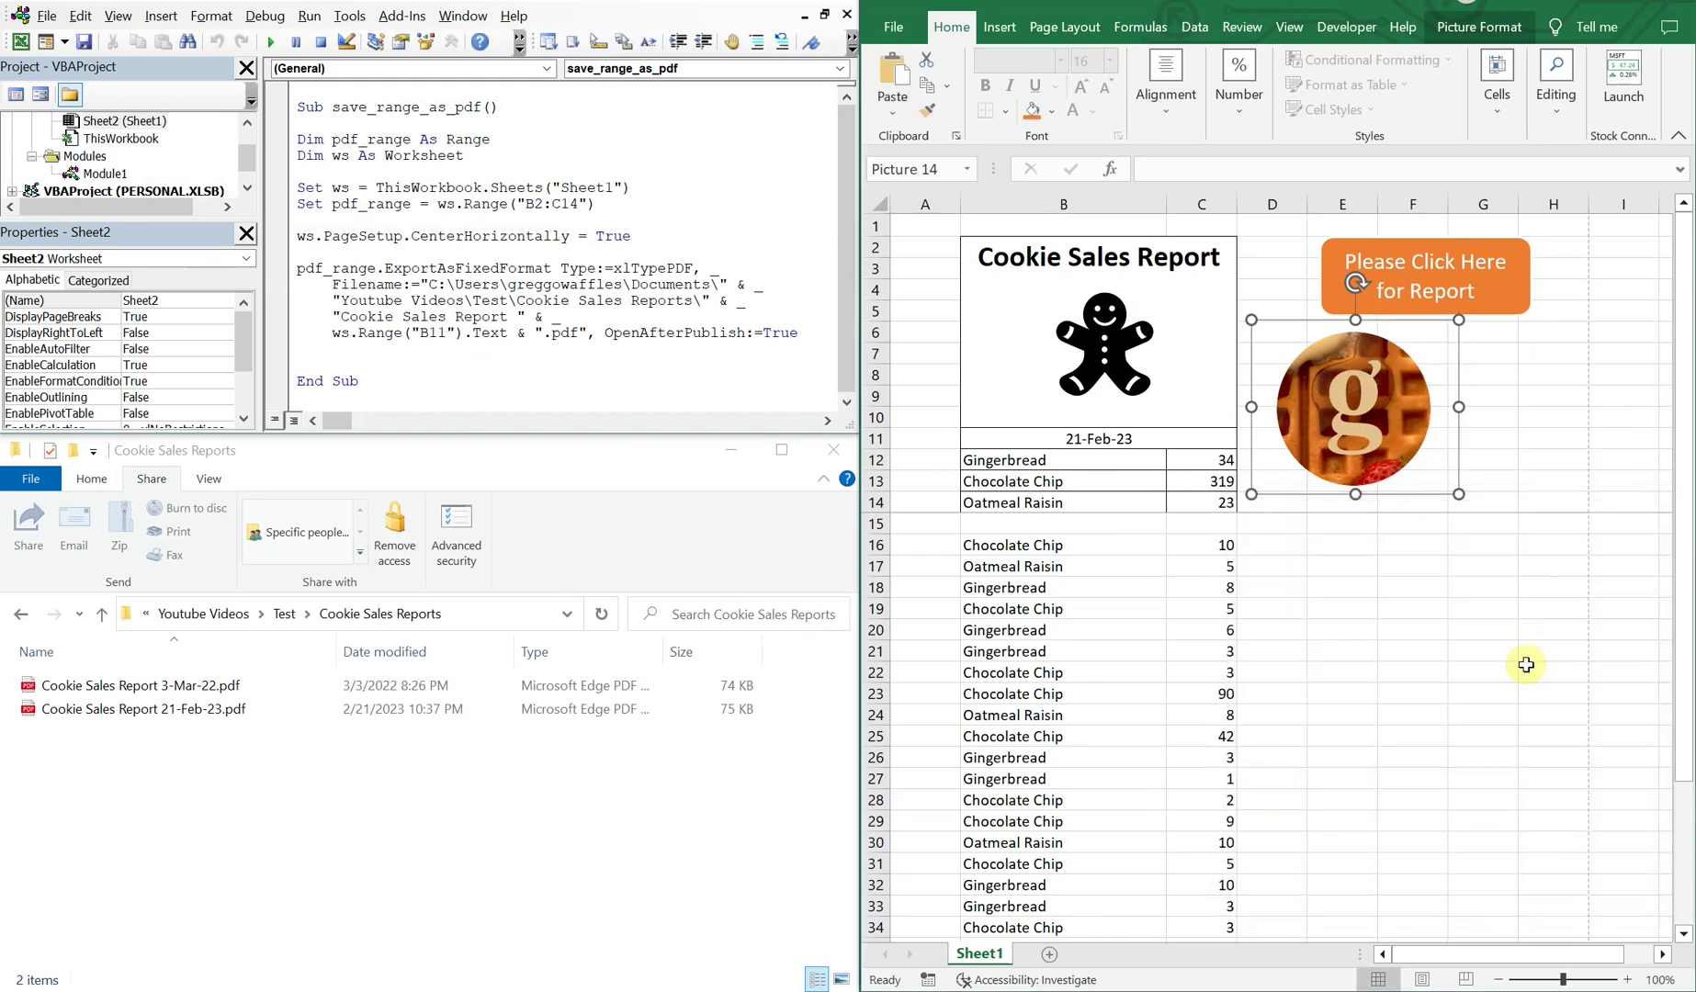
Step: Click the logo to confirm it exports the Cookie Sales Report PDF, then close the PDF
left_click(1507, 440)
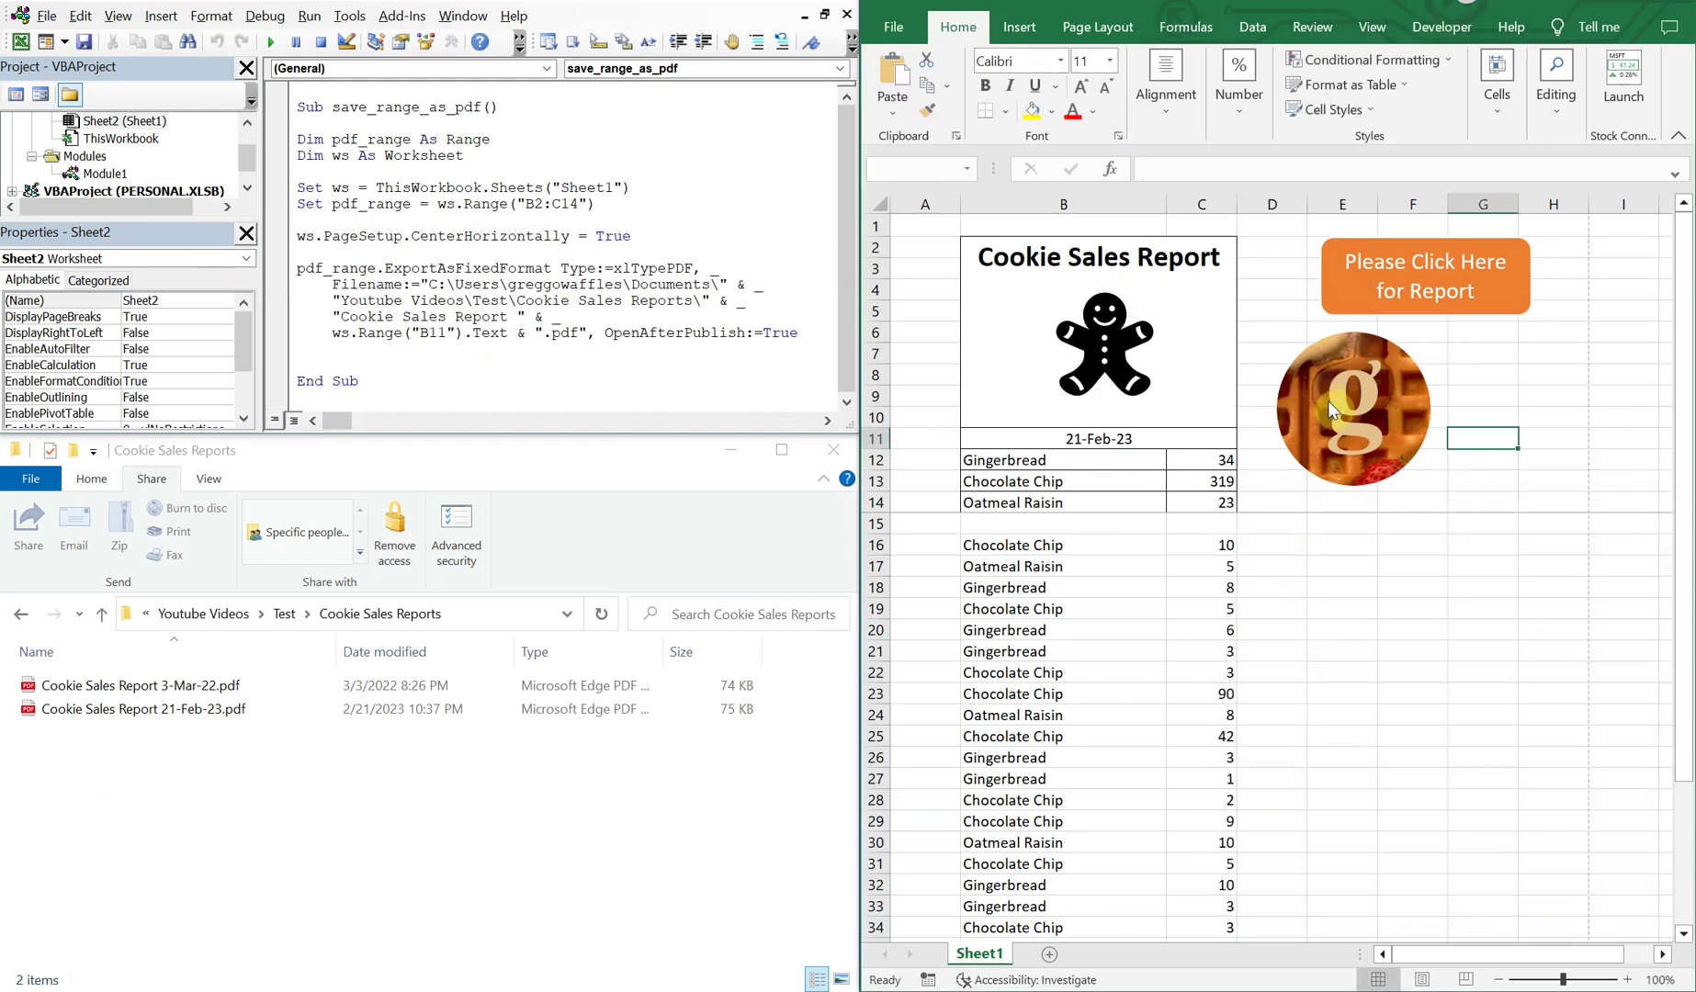
left_click(1330, 408)
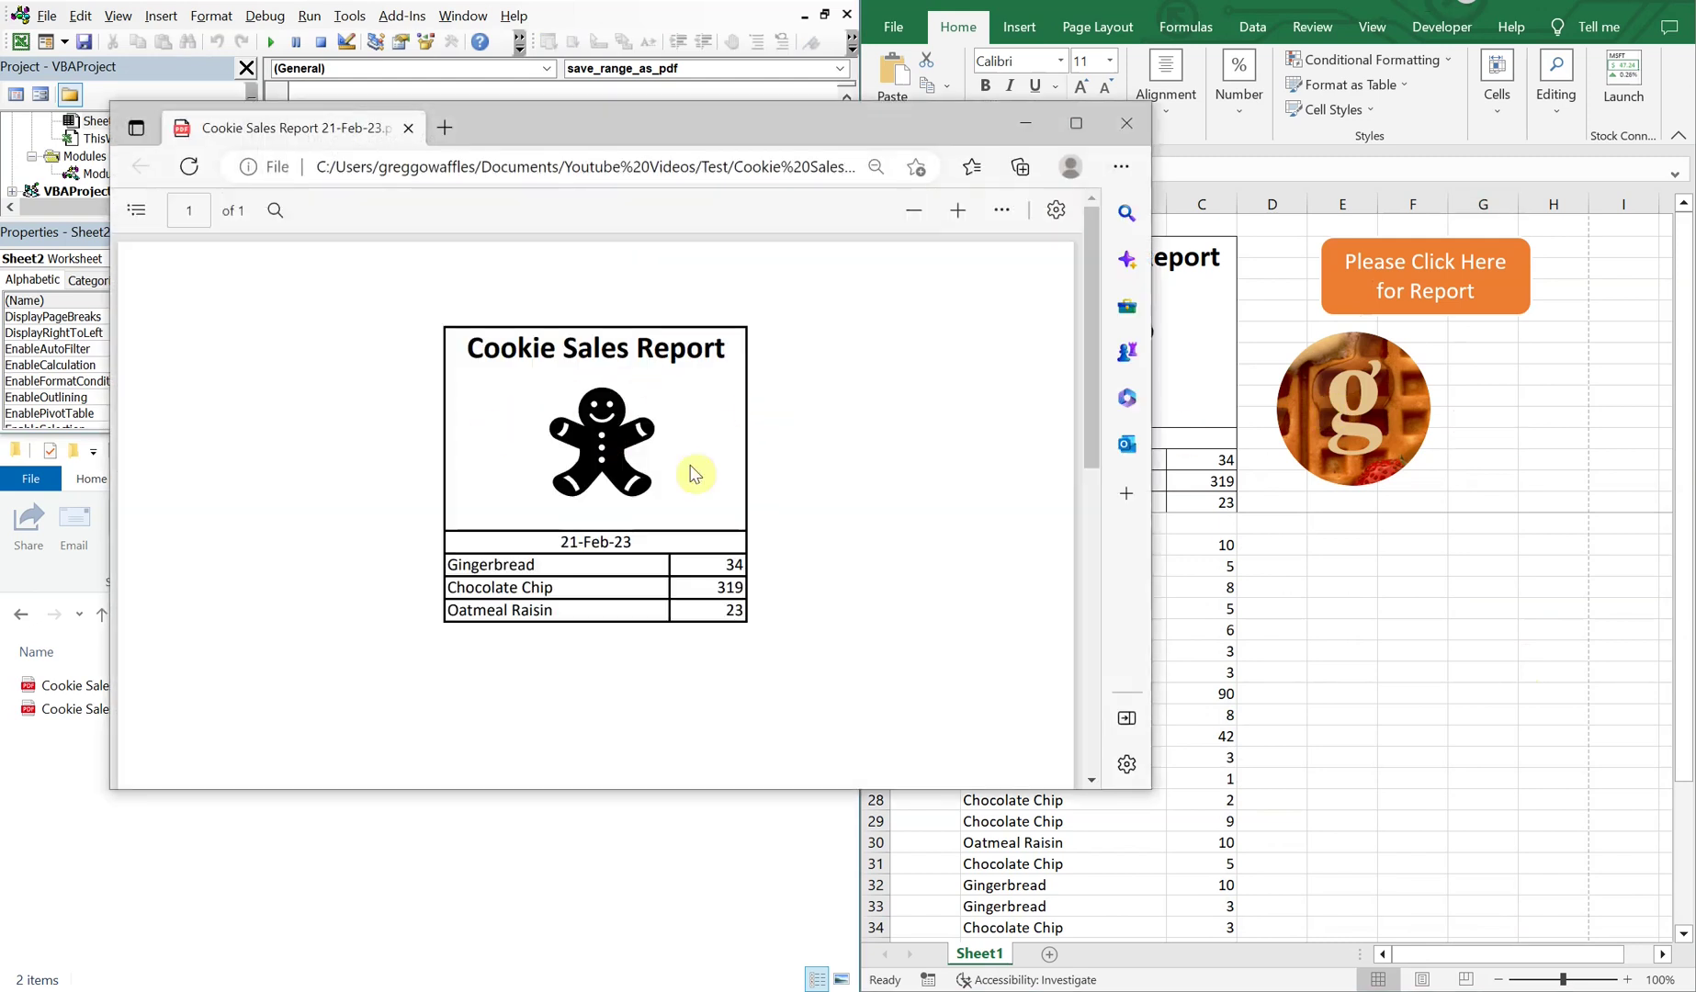
left_click(1142, 126)
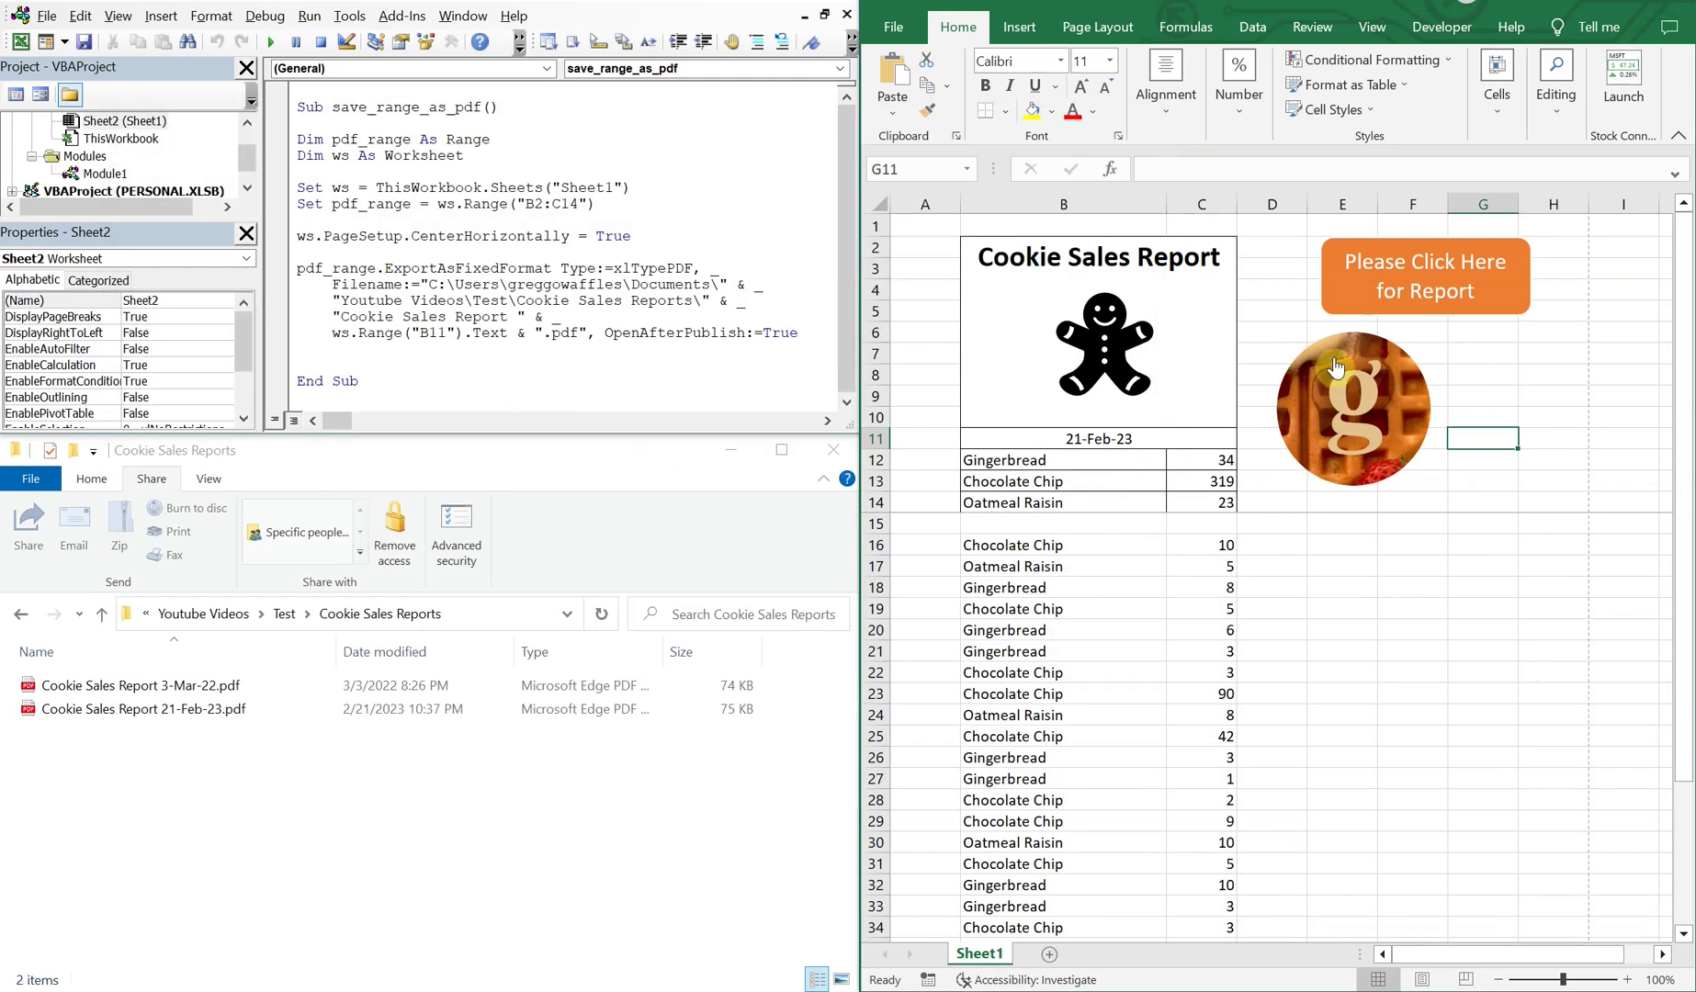